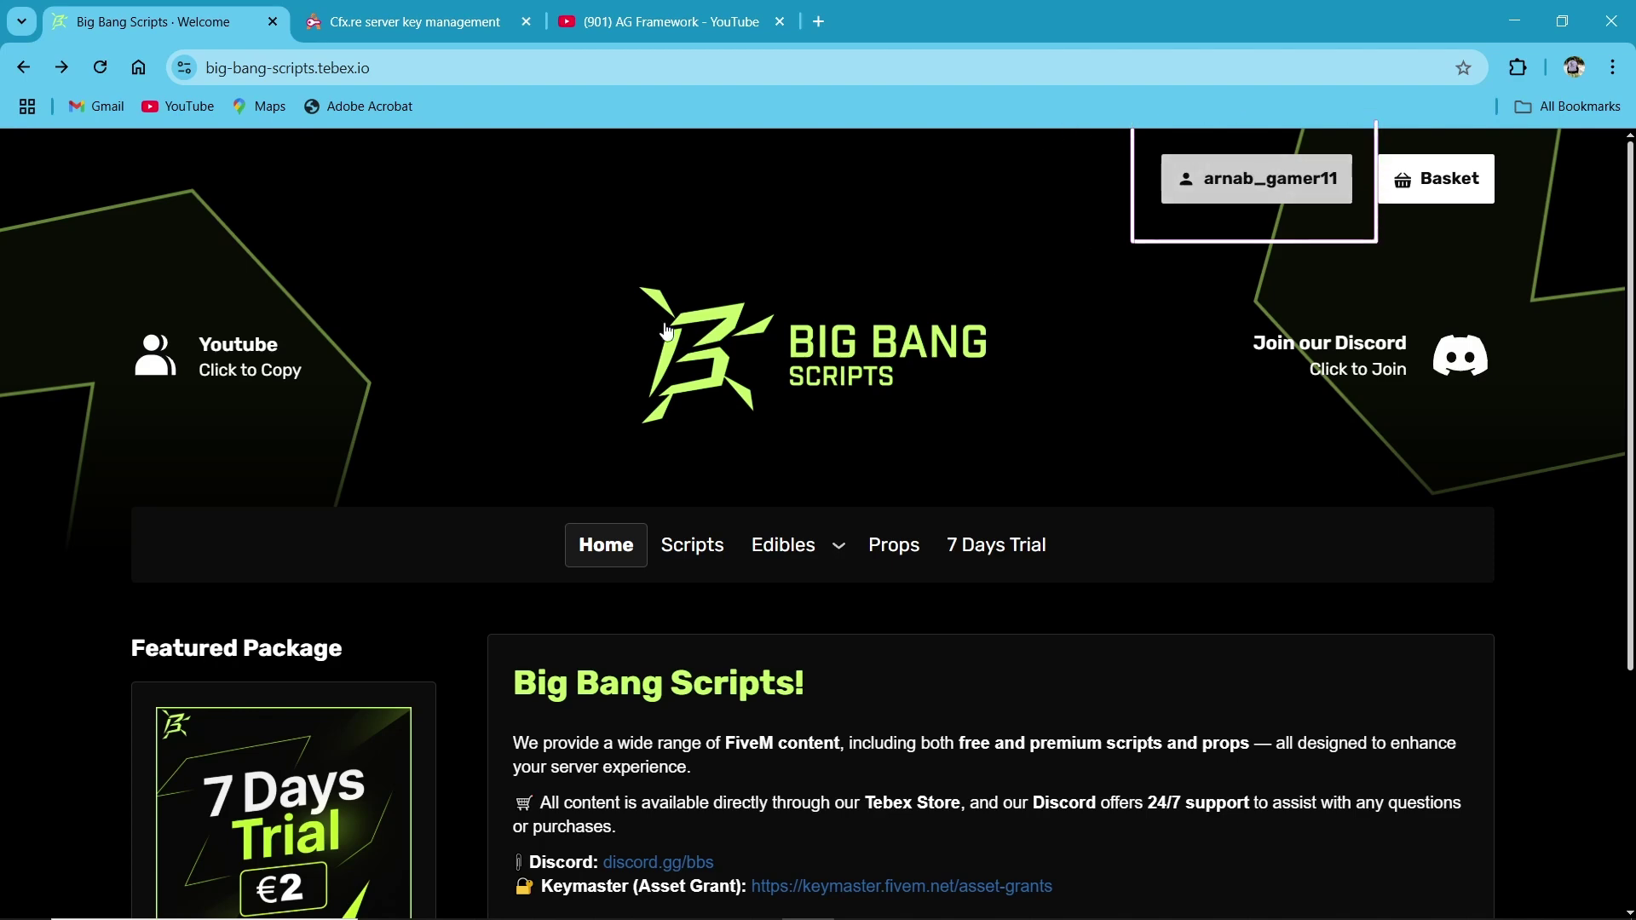
Open the €24.99 Advanced Ammo product from Scripts and review its ammo types, dependencies and compatibility.
left_click(675, 550)
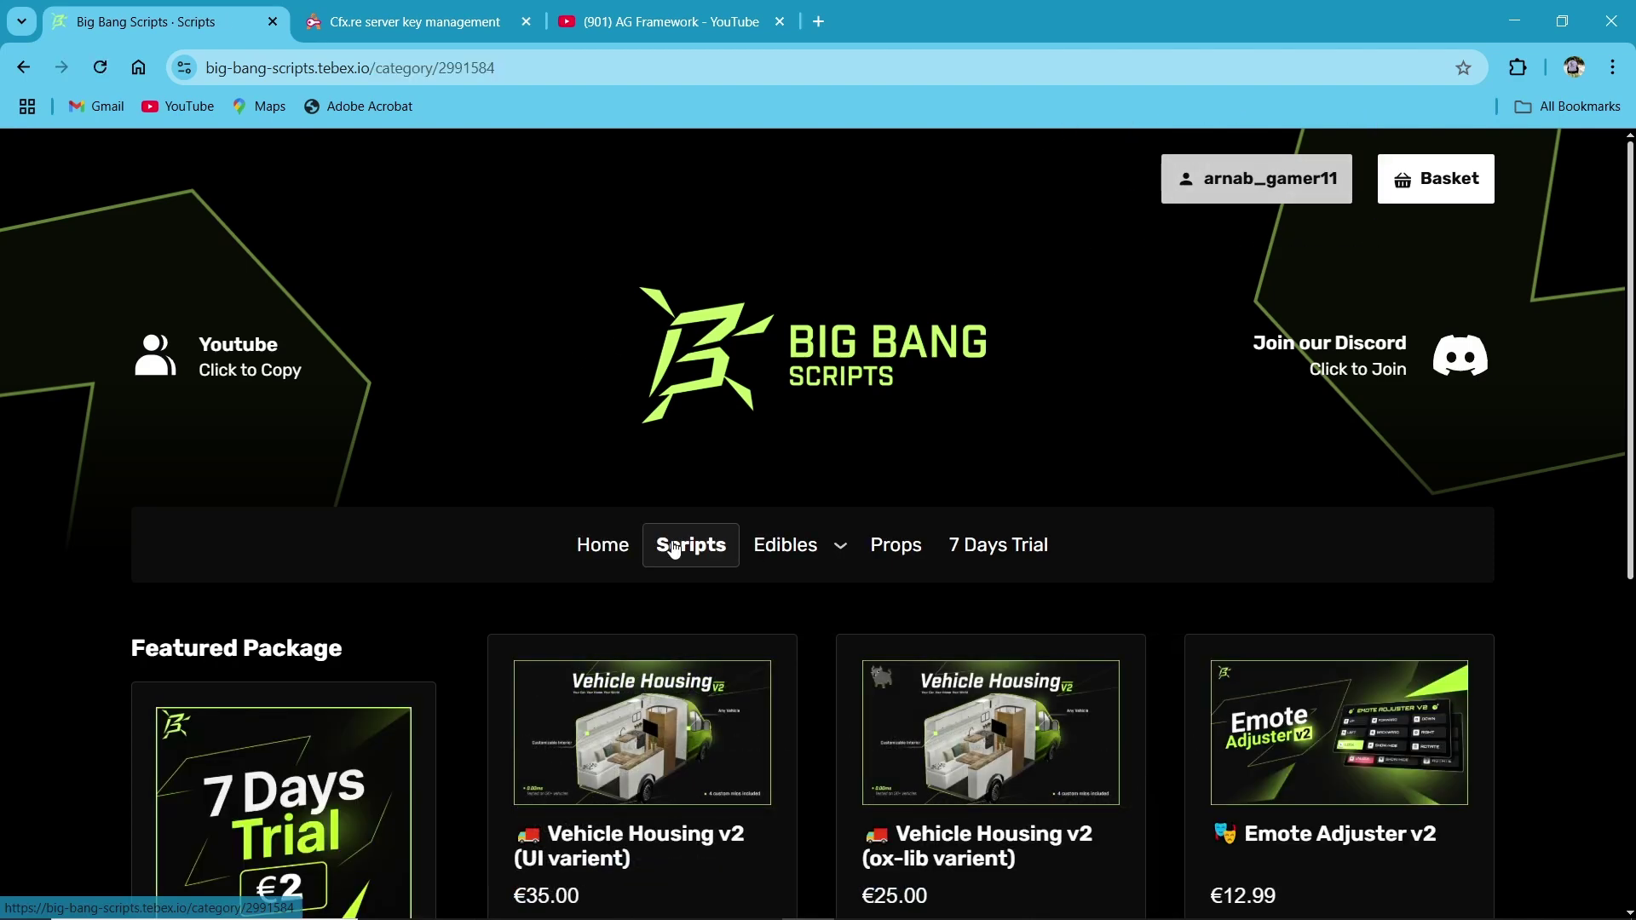
scroll(588, 582, "down", 6)
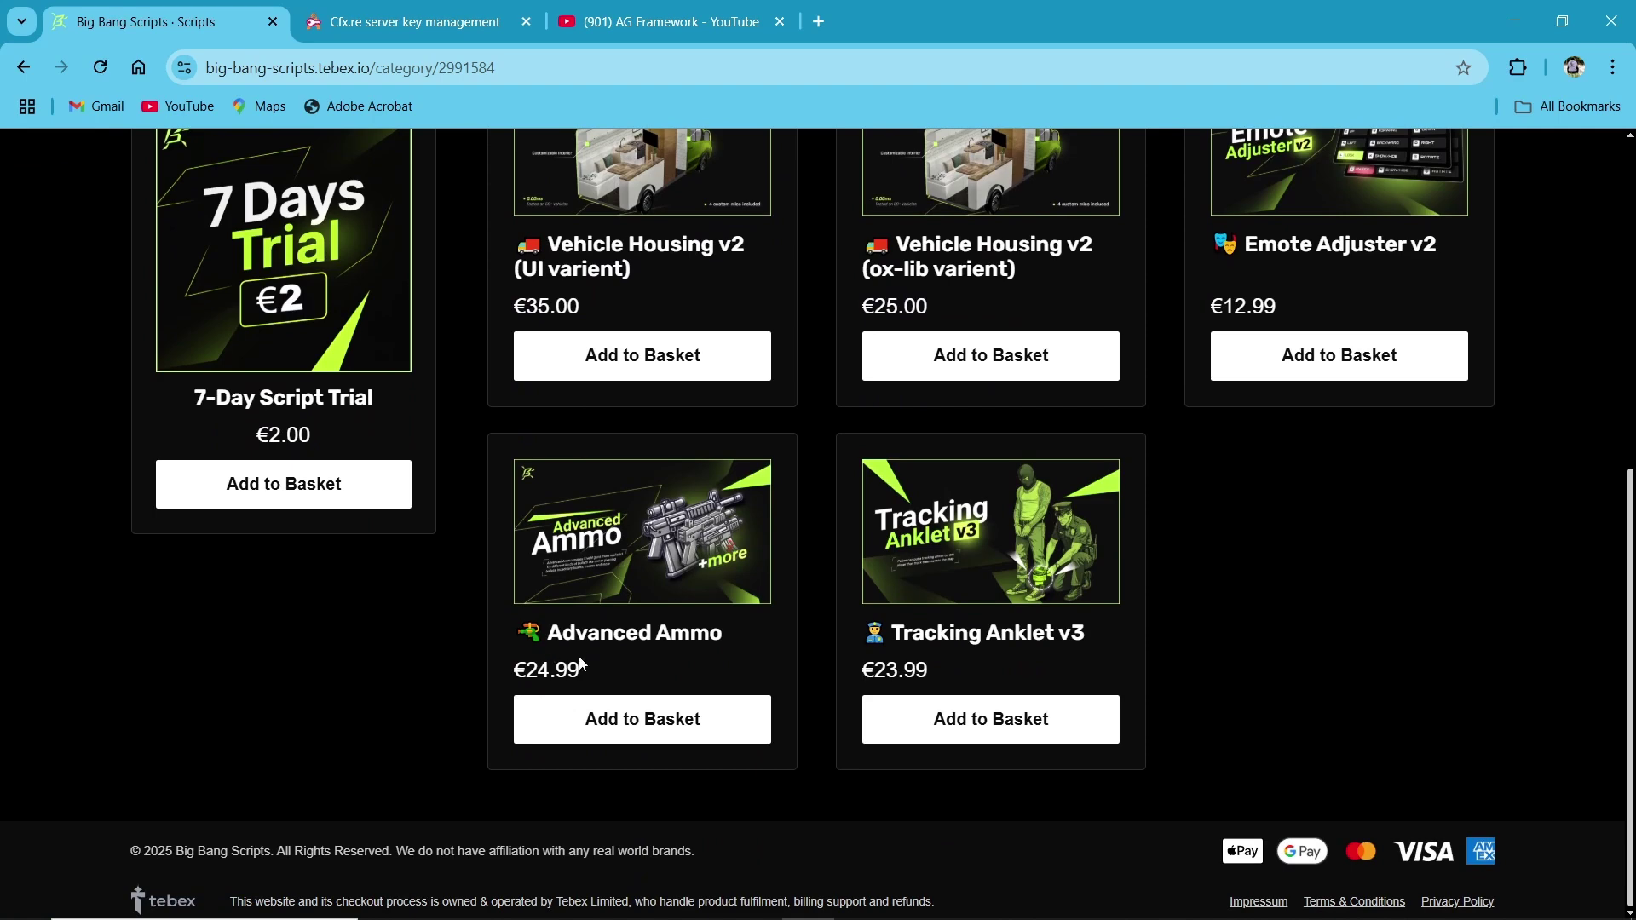
left_click(652, 524)
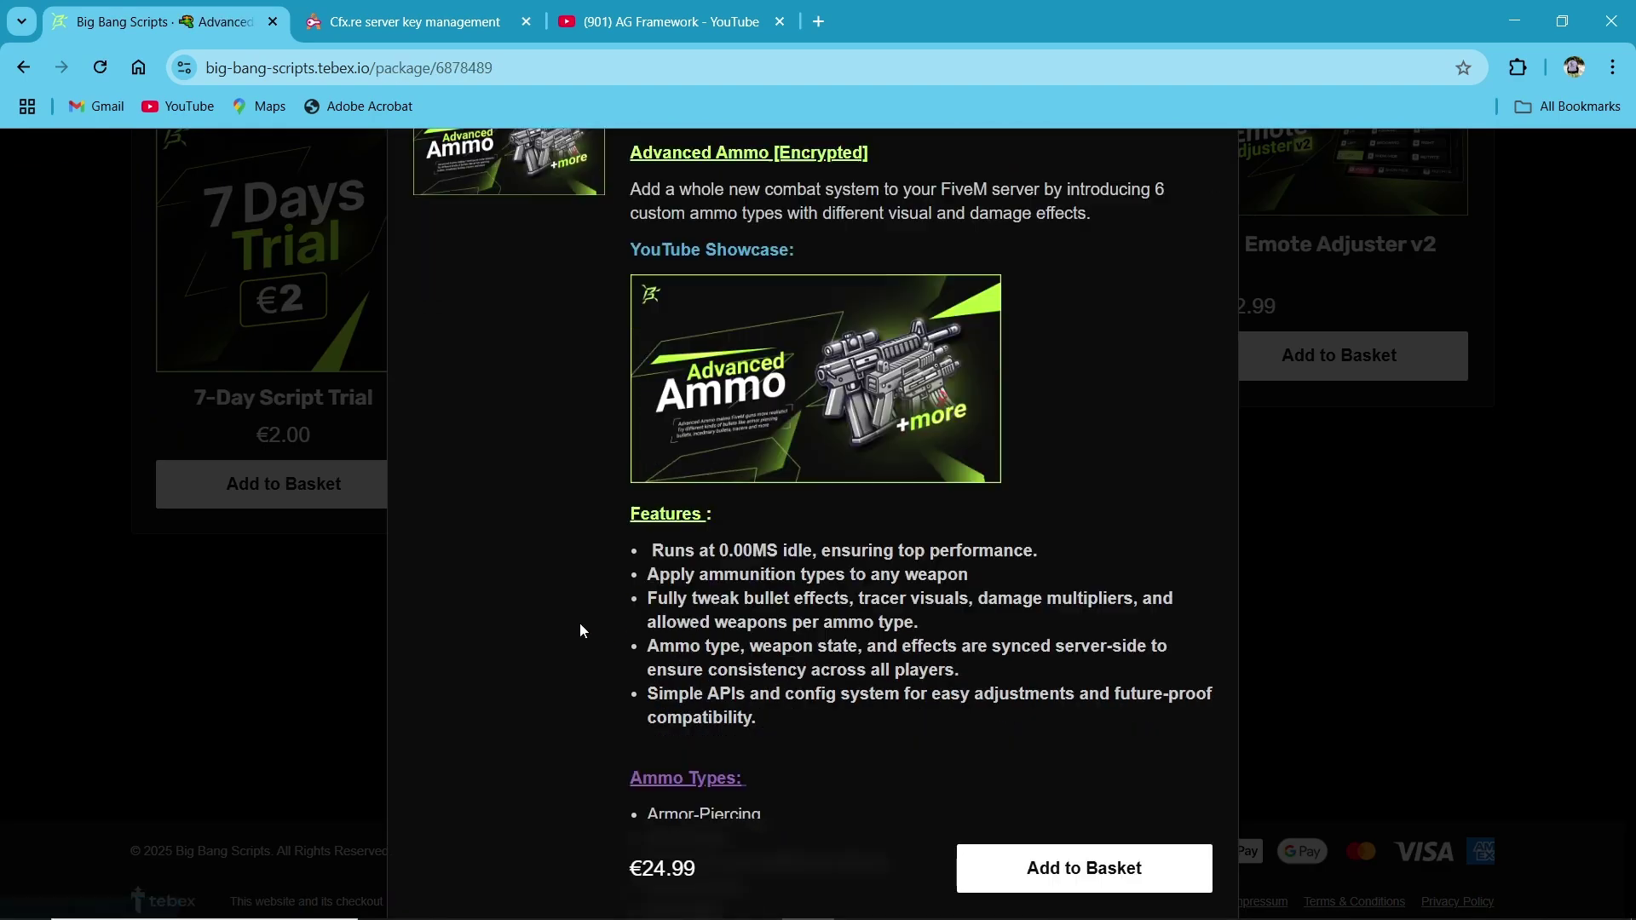
scroll(583, 630, "down", 2)
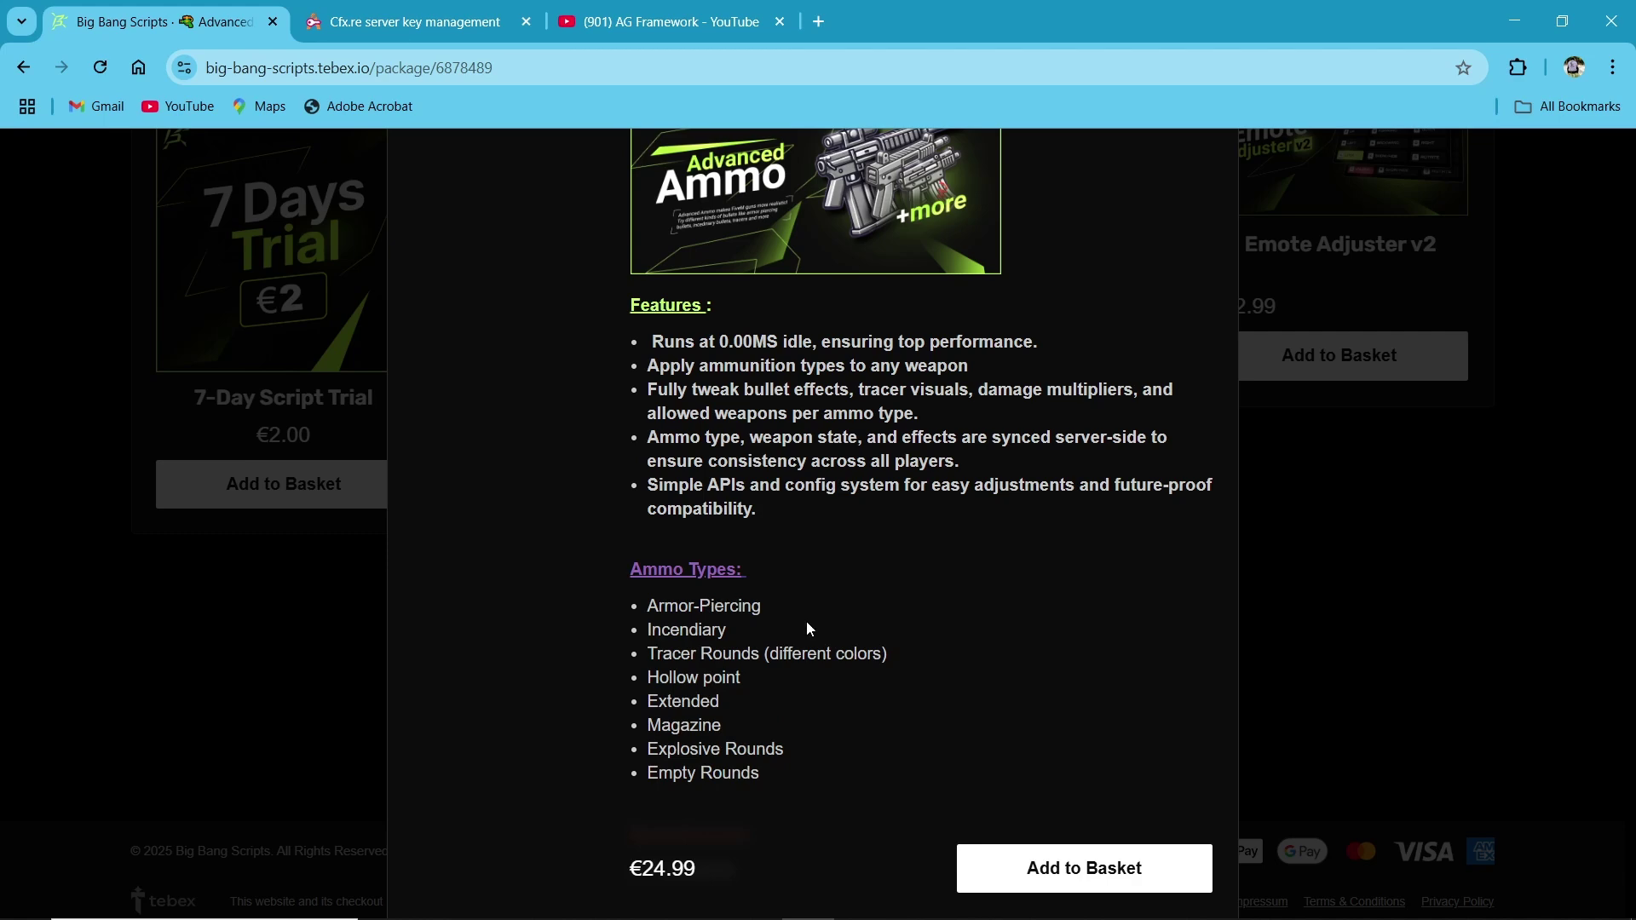
scroll(725, 676, "down", 3)
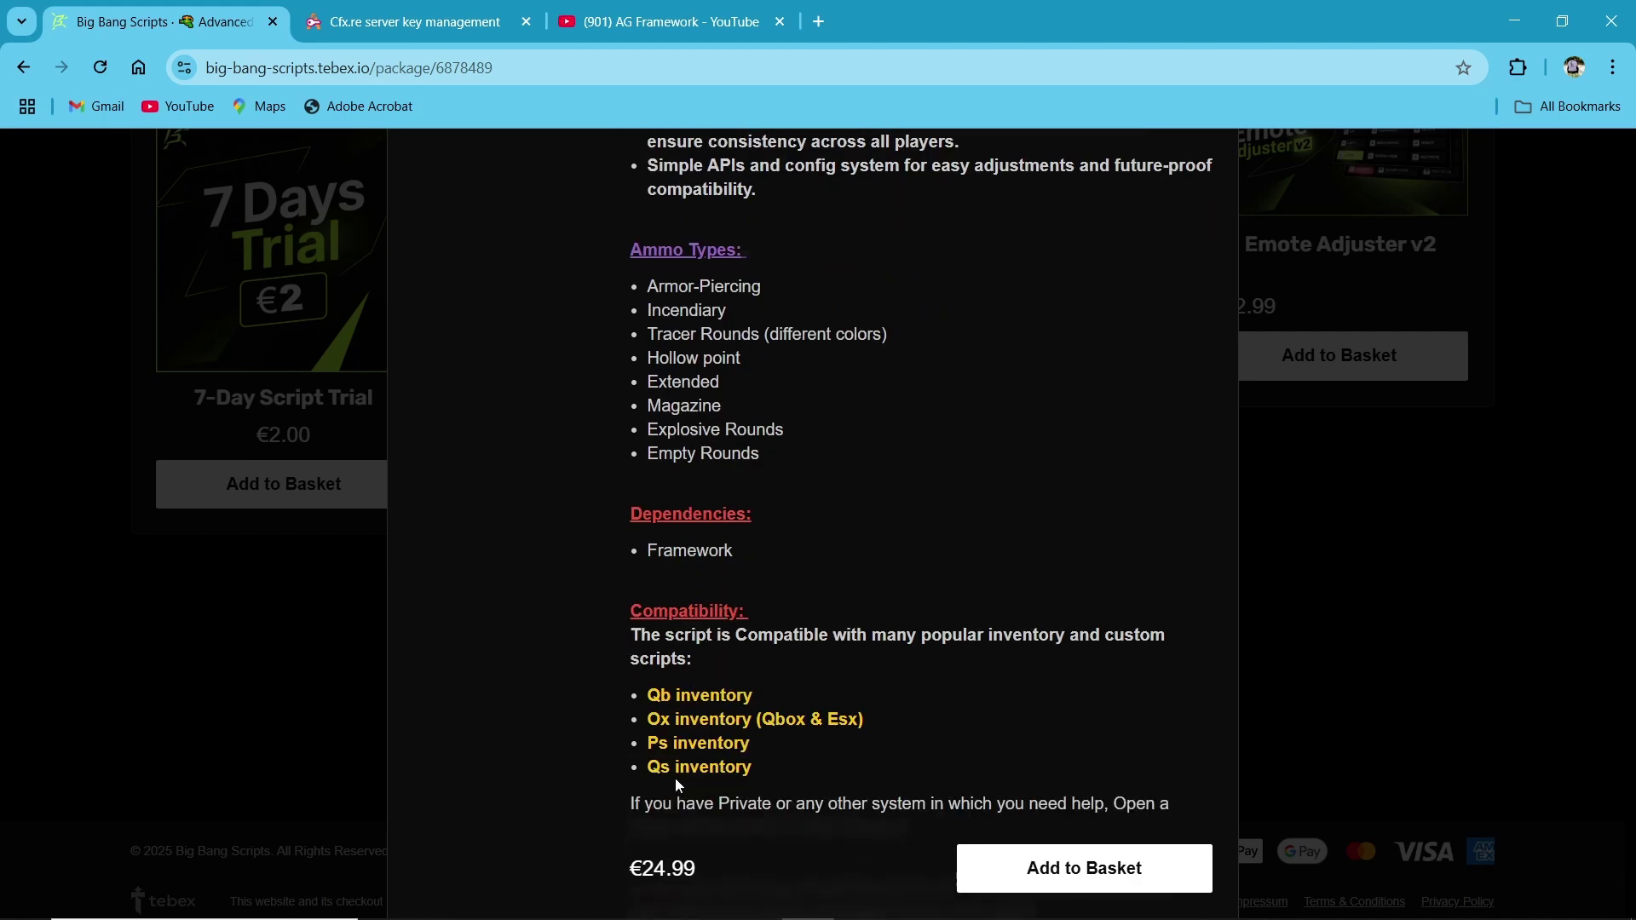
scroll(573, 780, "down", 3)
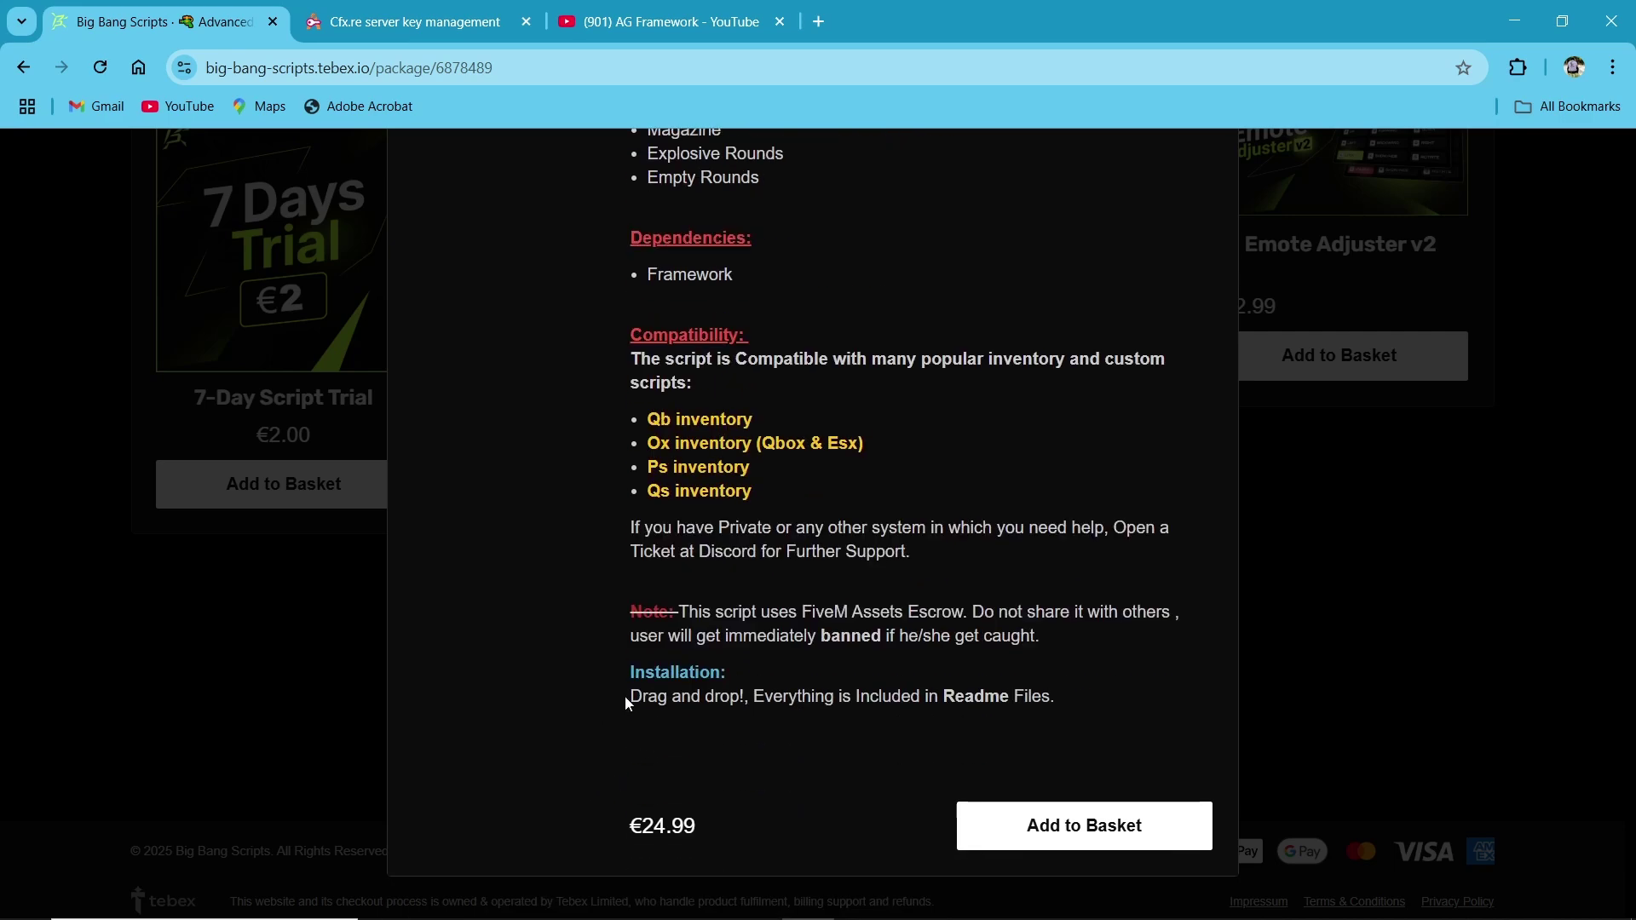
scroll(679, 576, "up", 10)
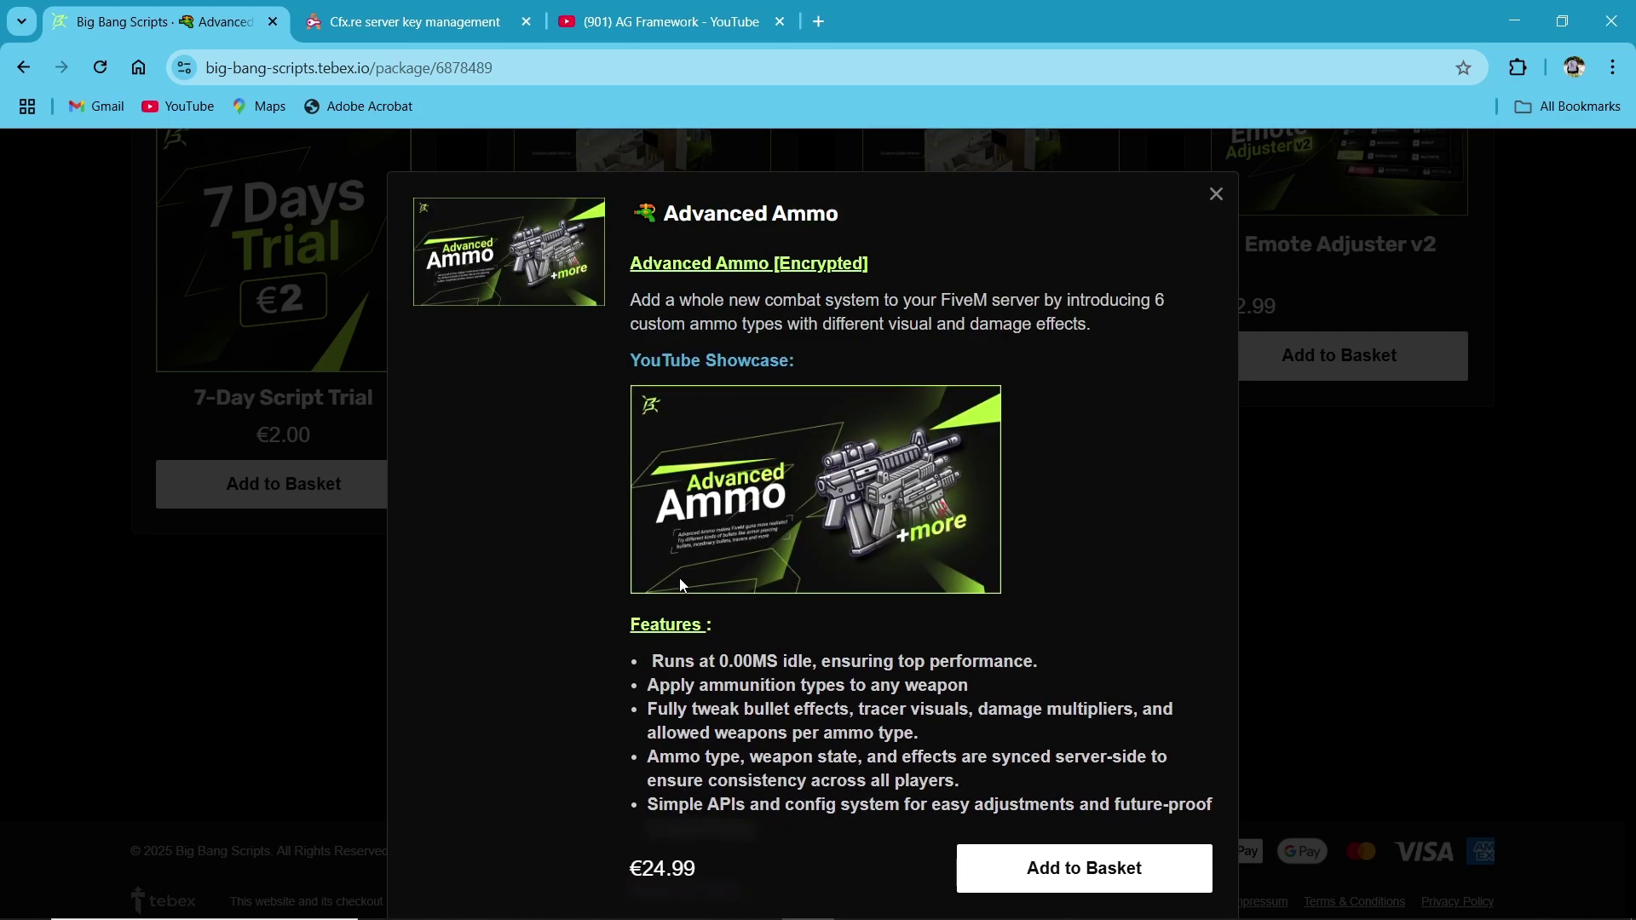
Add Advanced Ammo to the basket and check out through to the €24.99 payment step.
left_click(1082, 891)
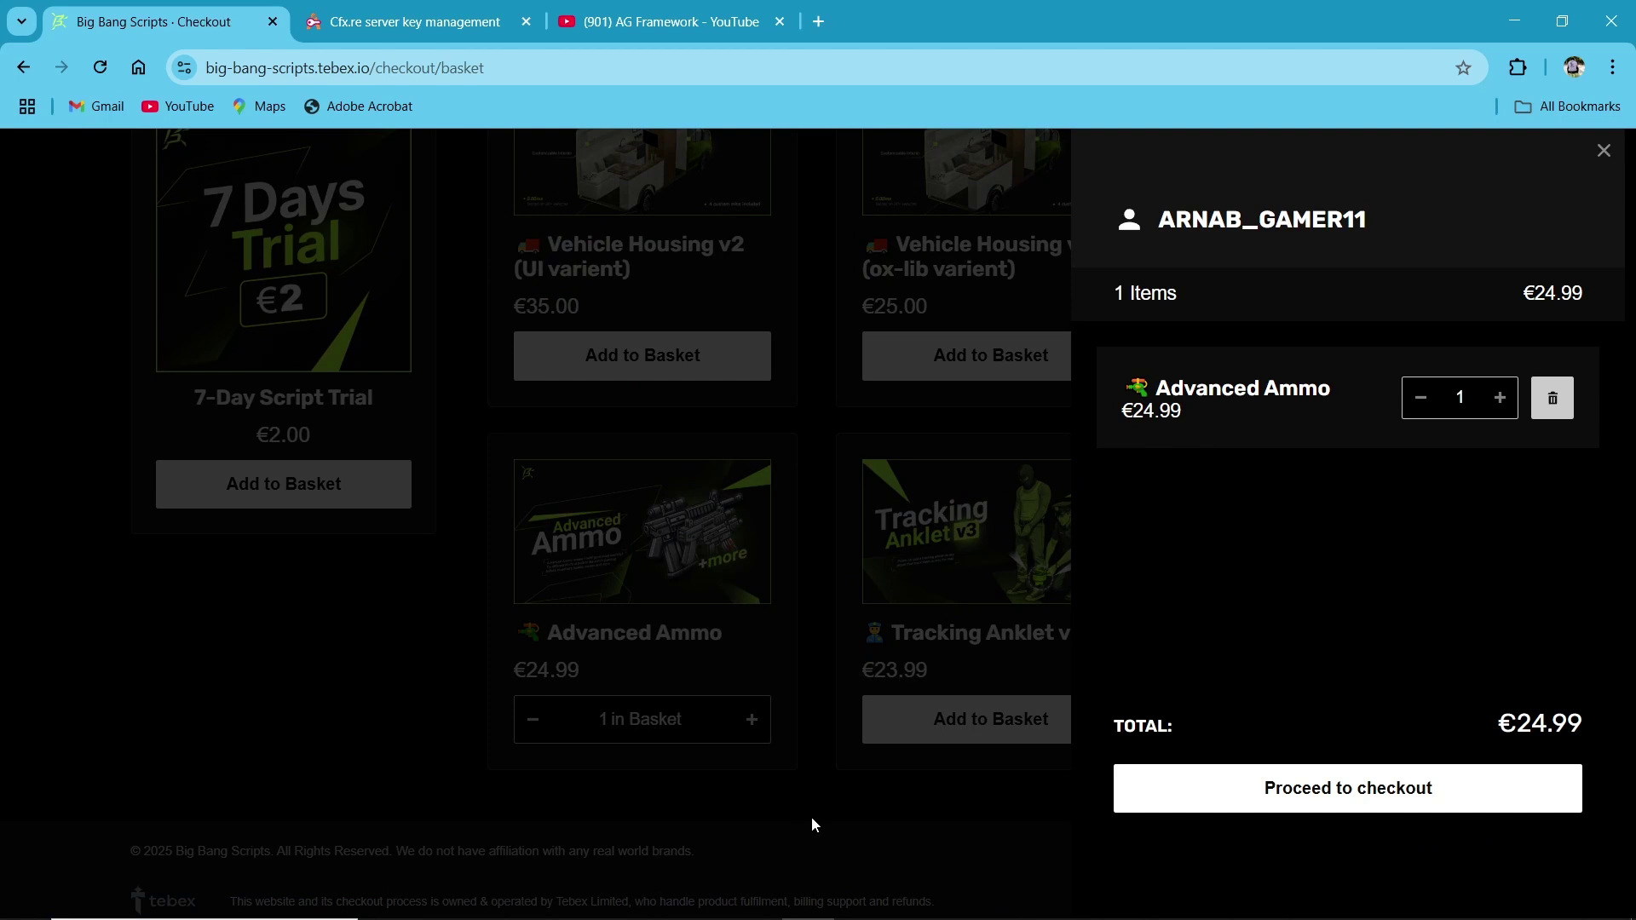
left_click(1285, 786)
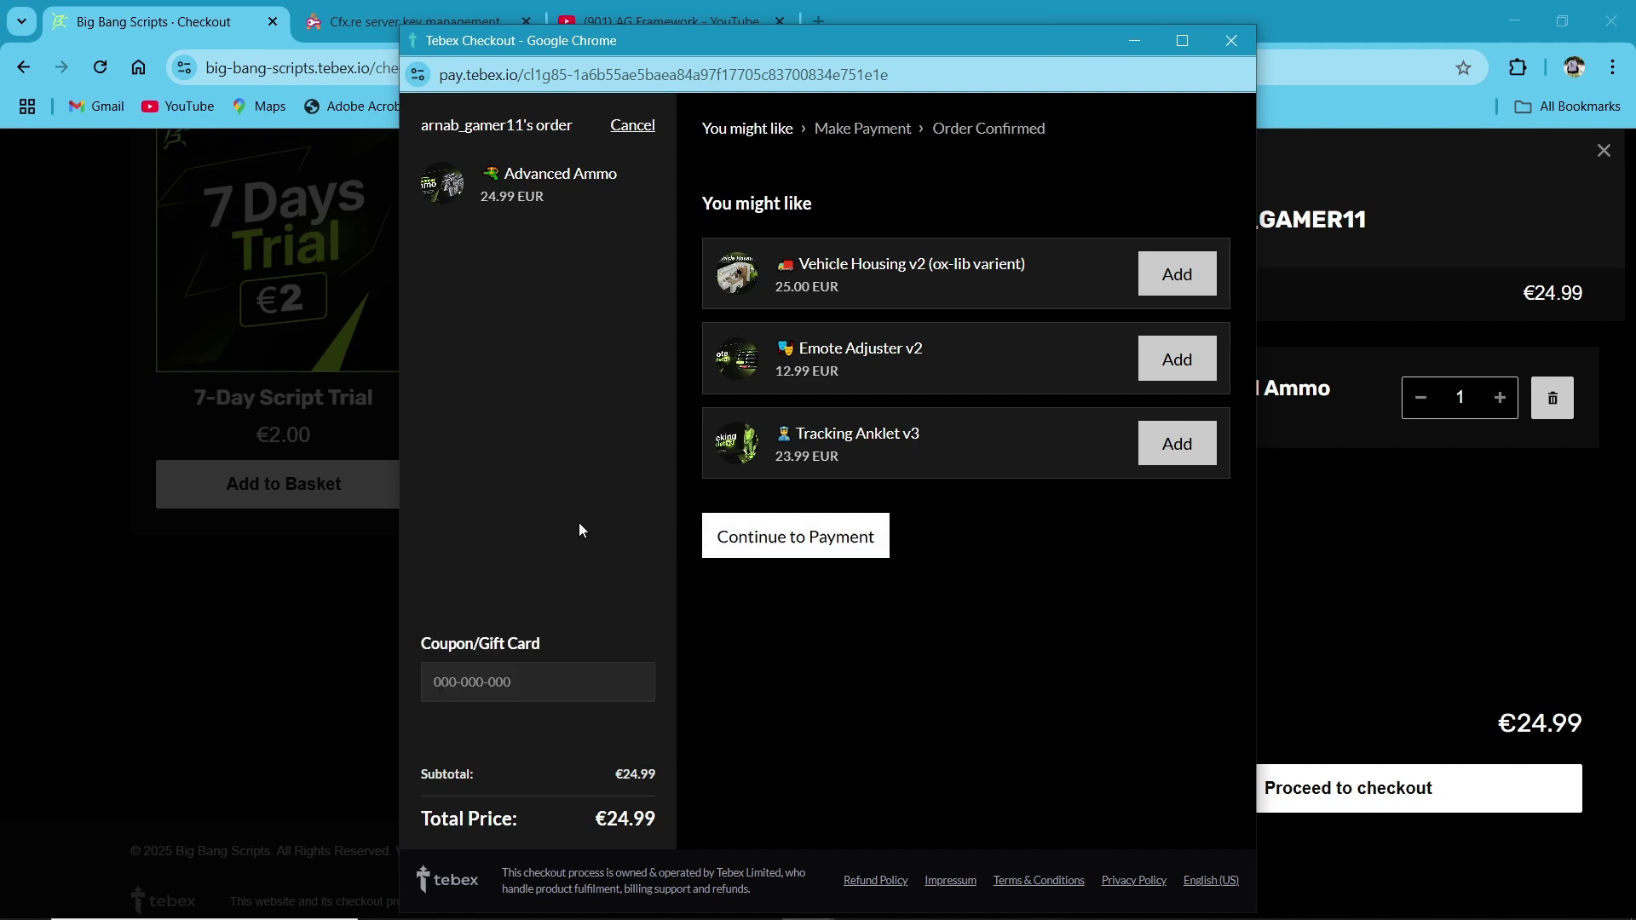
left_click(791, 551)
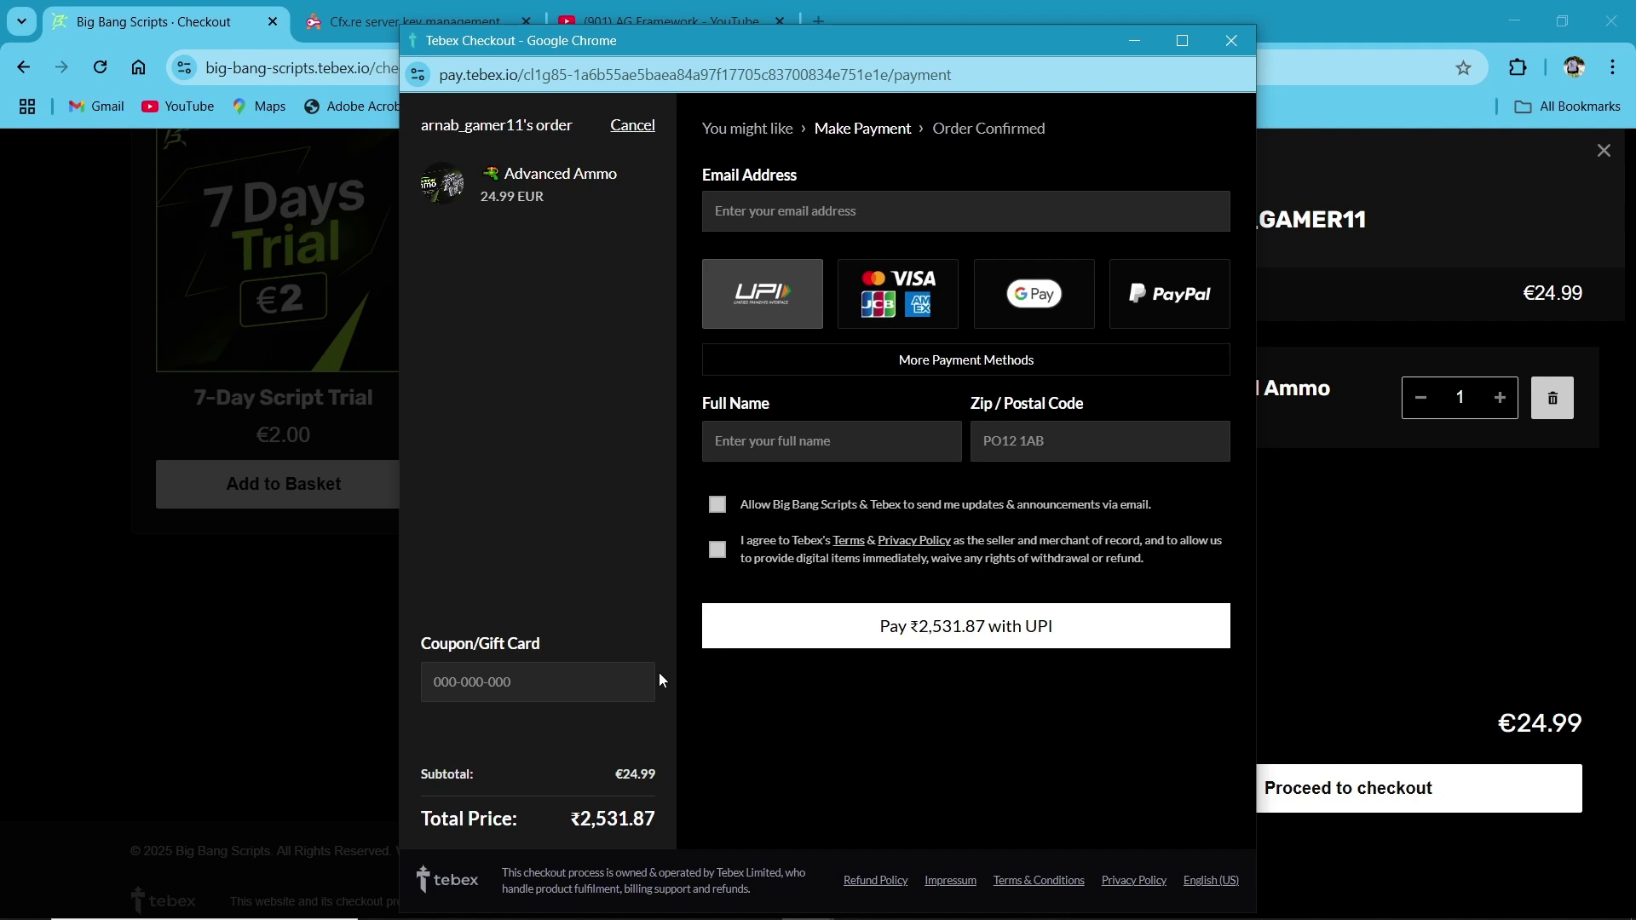
Download Advanced Ammo V1 from the granted assets, signing in, and save Advanced Ammo V1.pack.zip to Pictures.
left_click(406, 7)
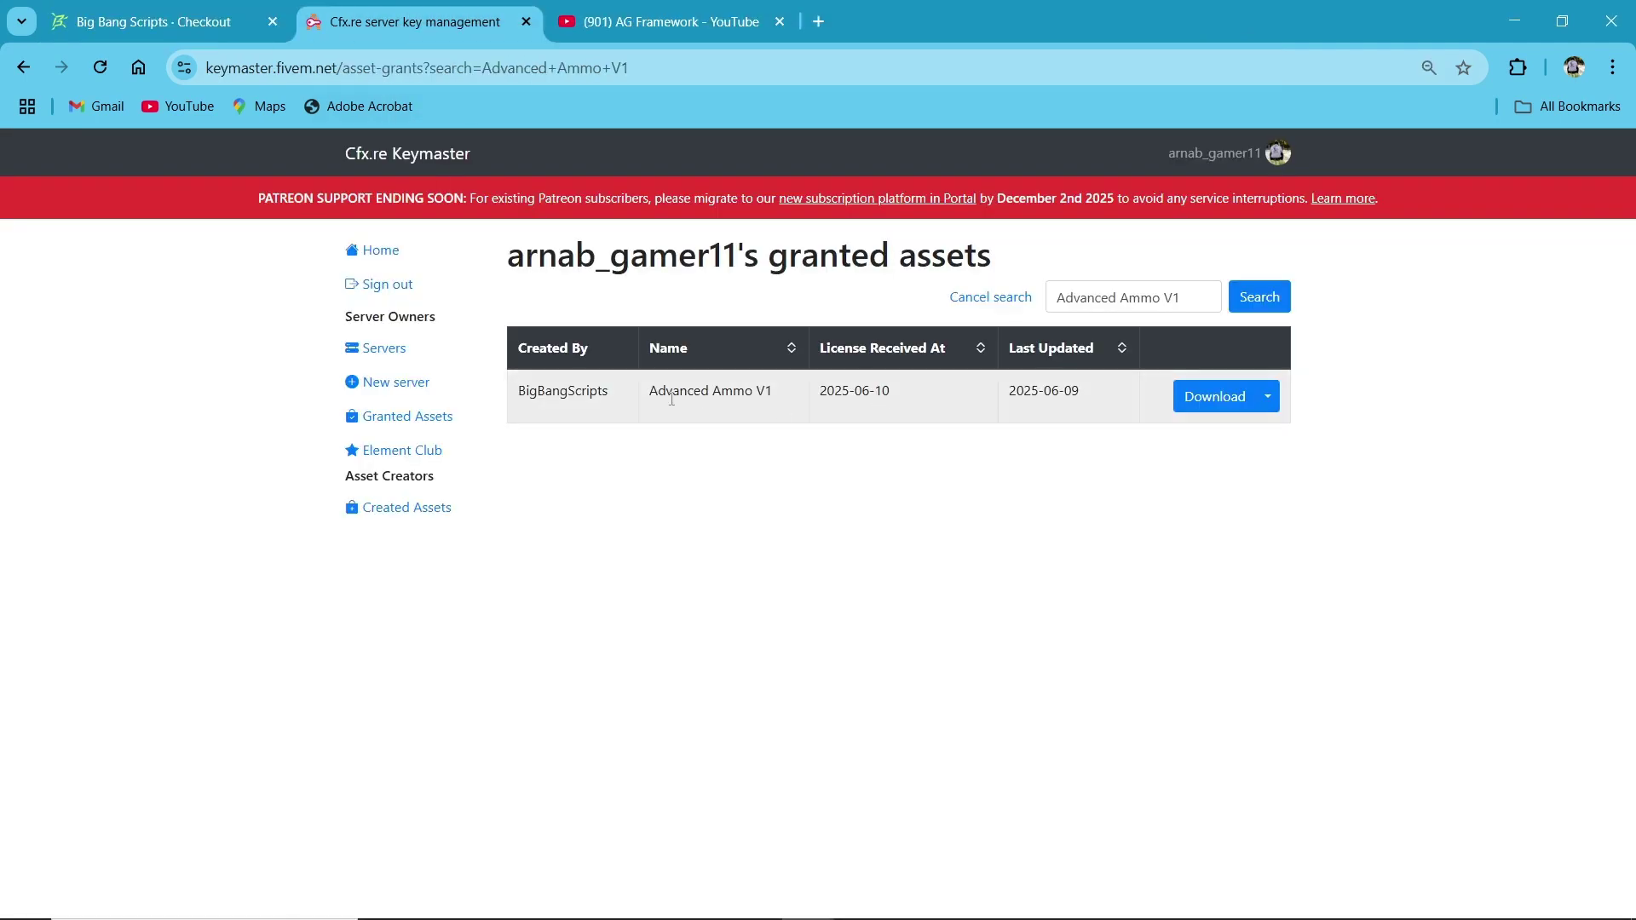
left_click(1220, 399)
left_click(369, 203)
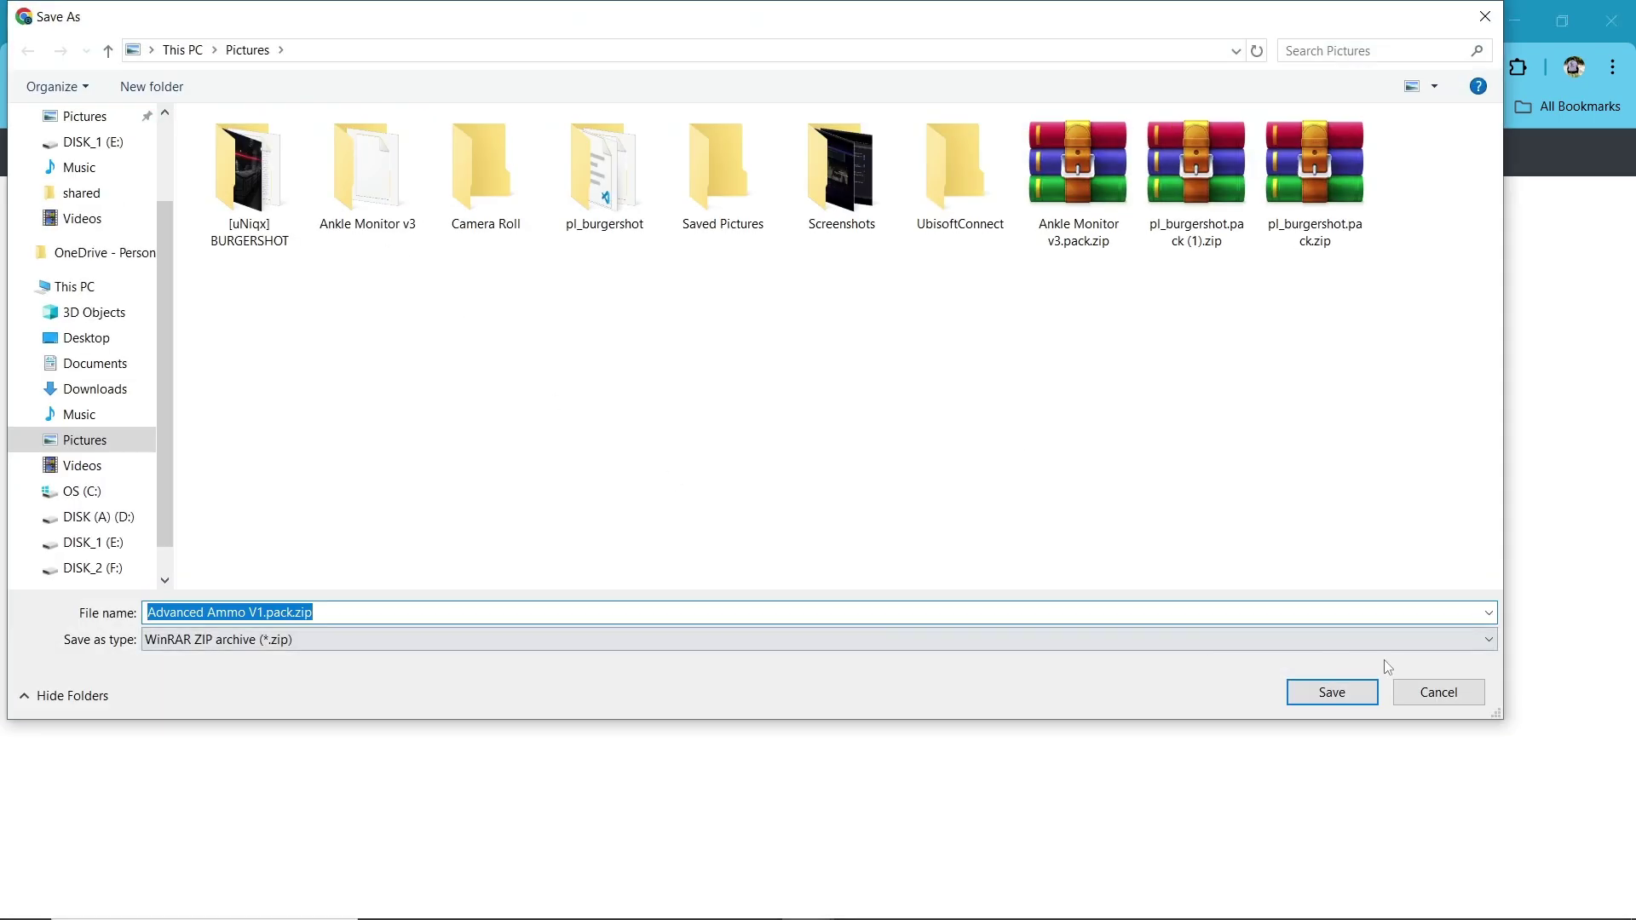
left_click(1332, 691)
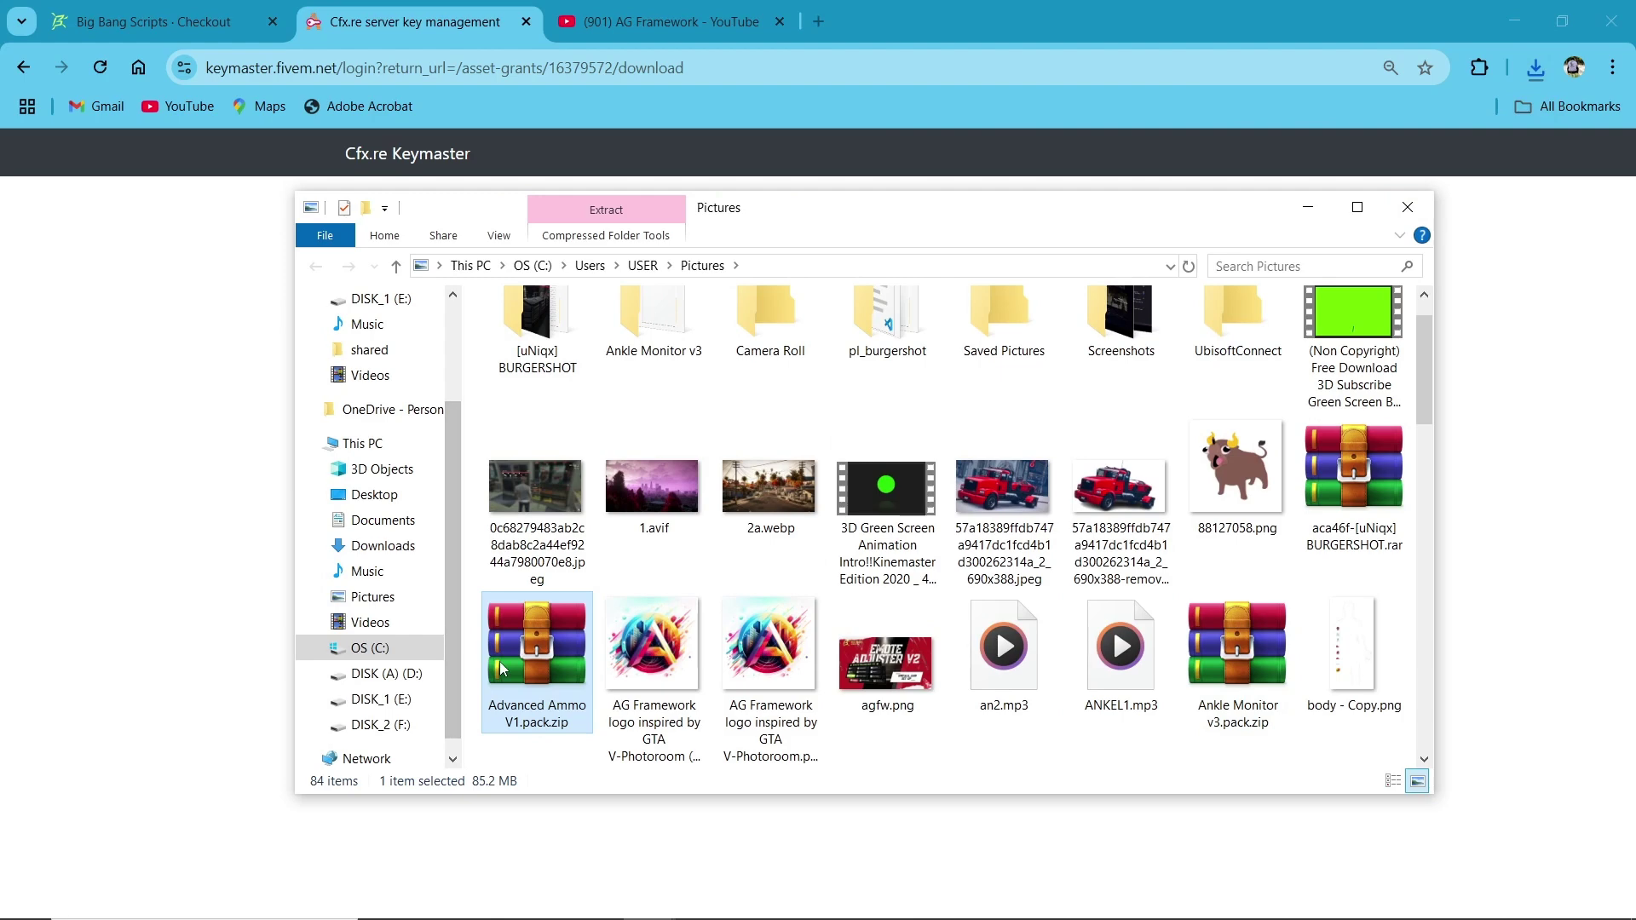
Extract Advanced Ammo V1.pack.zip into an Advanced Ammo V1 folder in Pictures.
right_click(511, 673)
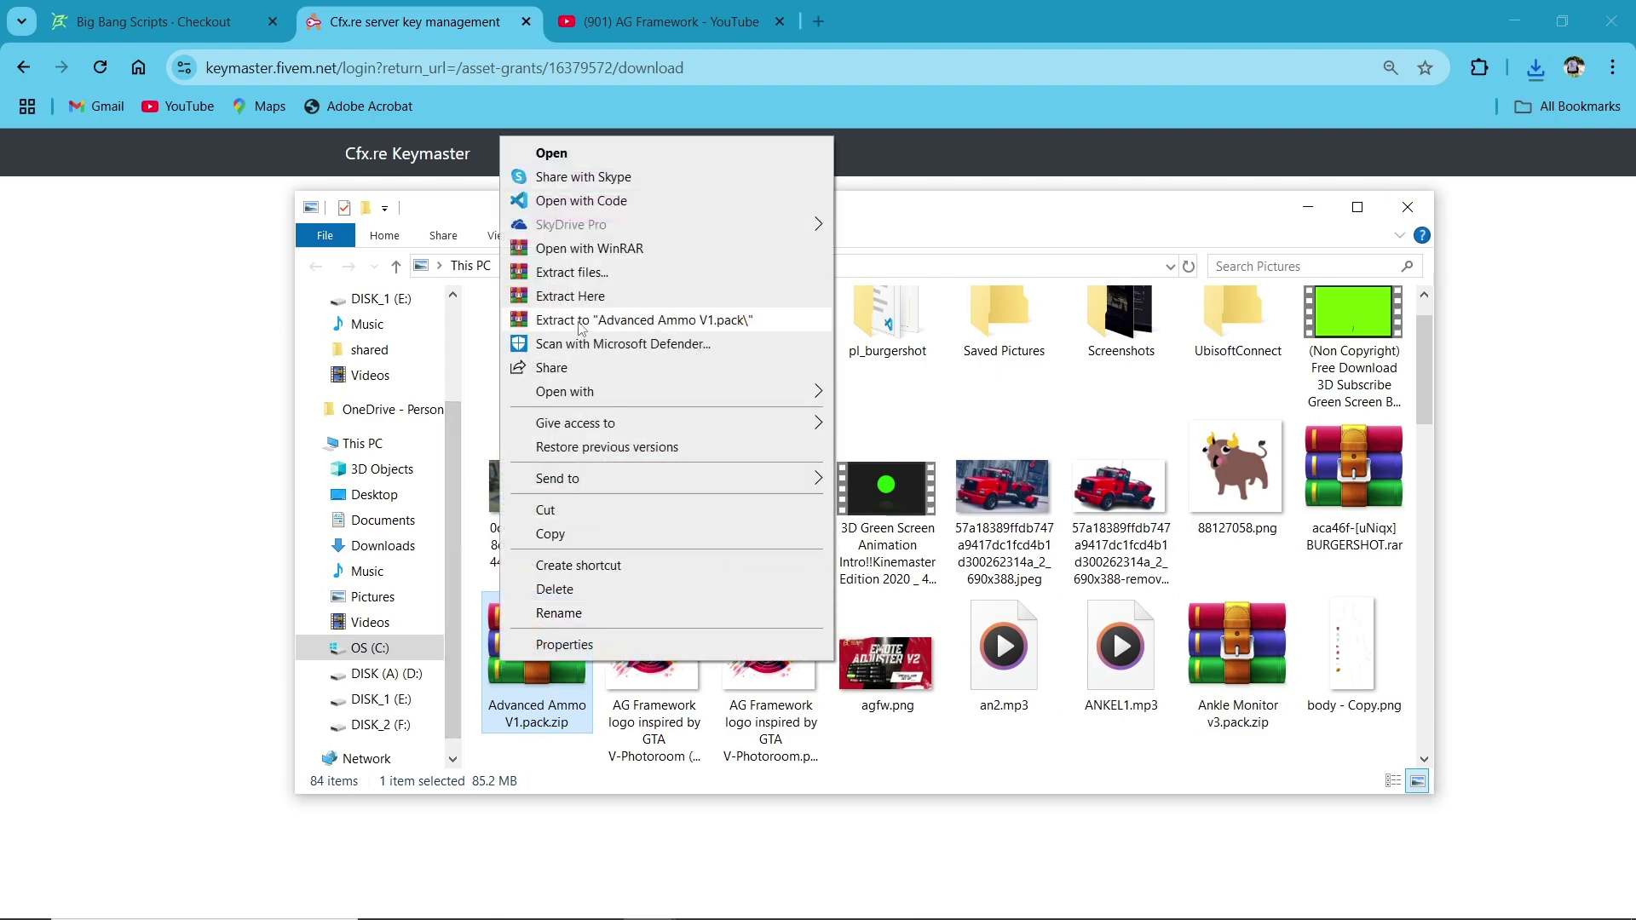
left_click(639, 315)
scroll(660, 460, "up", 1)
double_click(674, 367)
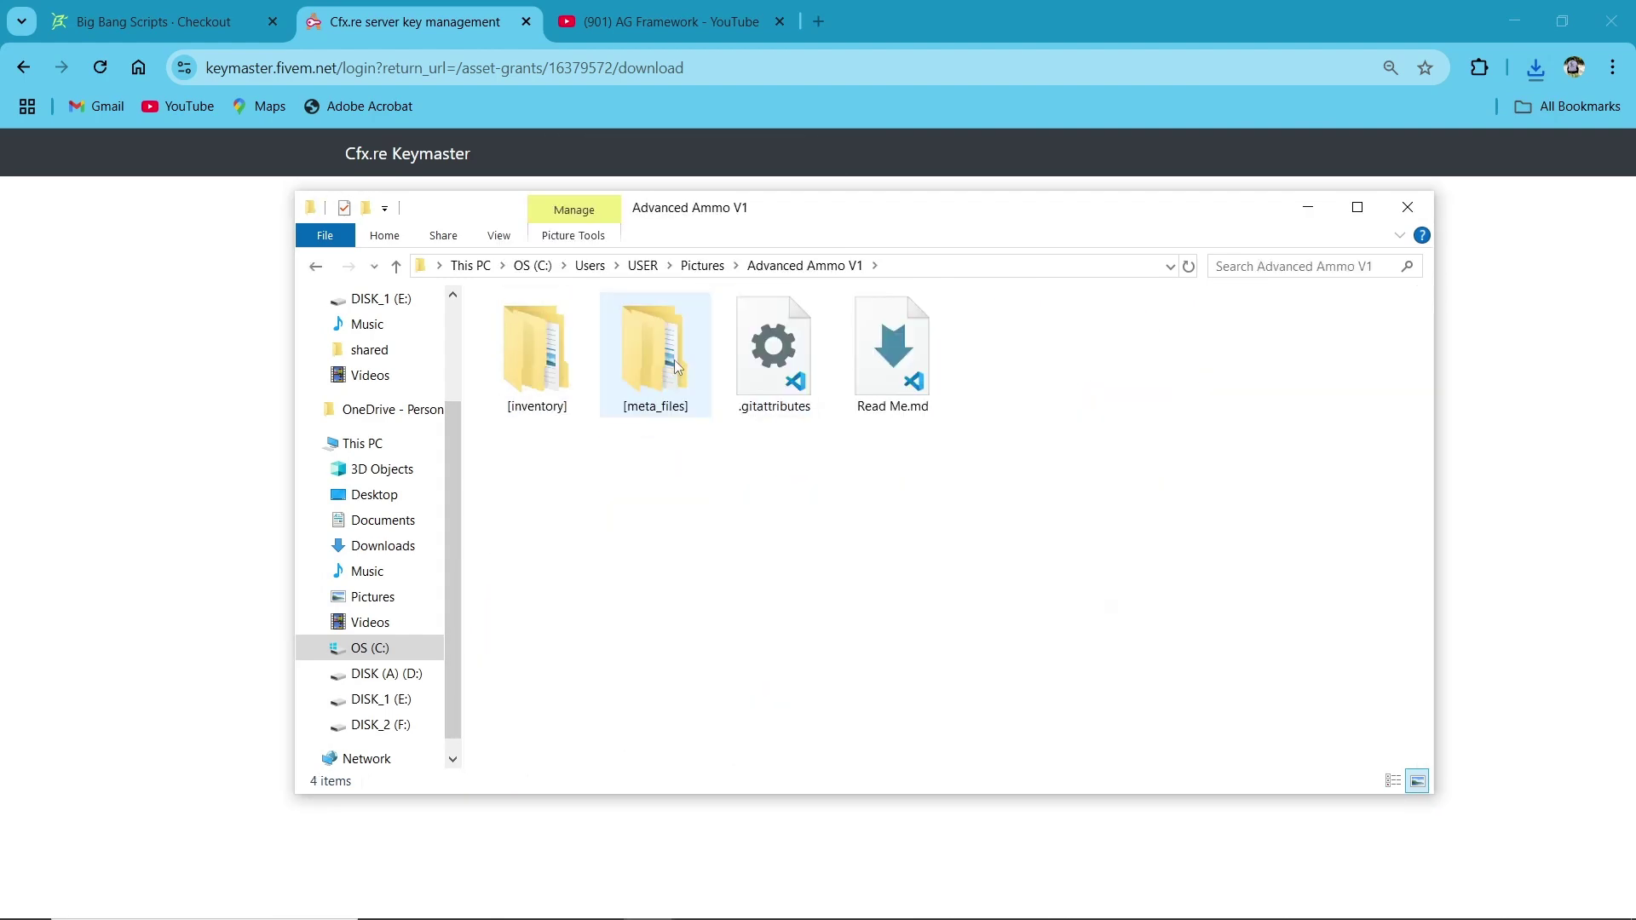
key("alt+Left")
Go to E:\Narco City\Narco City\resources and open the Advanced Ammo V1 folder there.
left_click(400, 701)
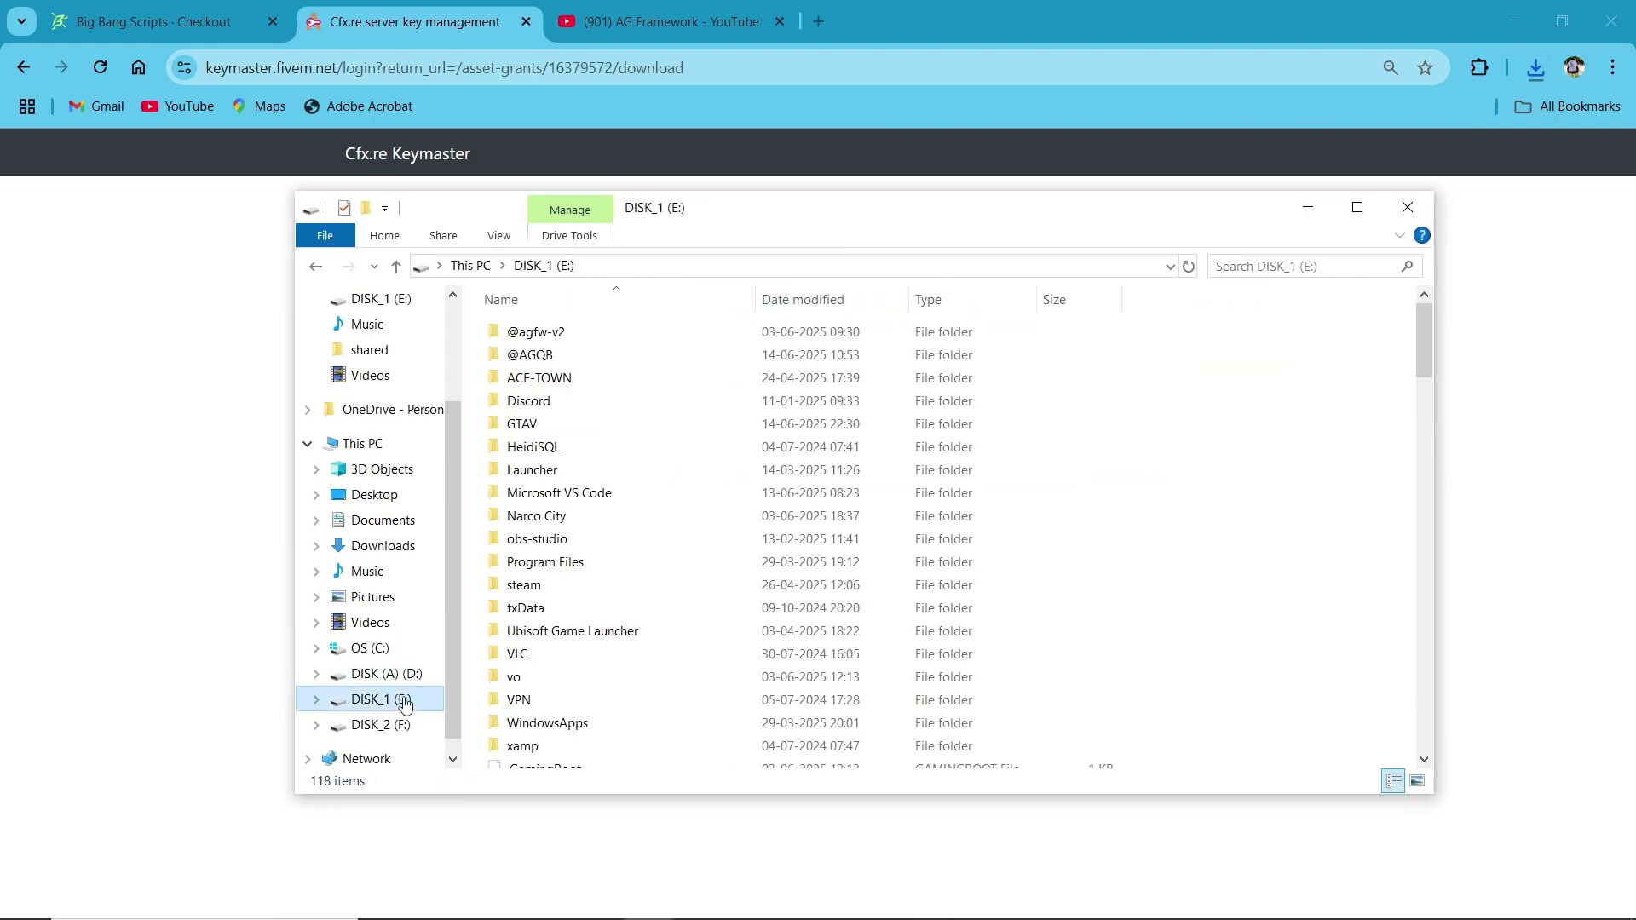
double_click(522, 515)
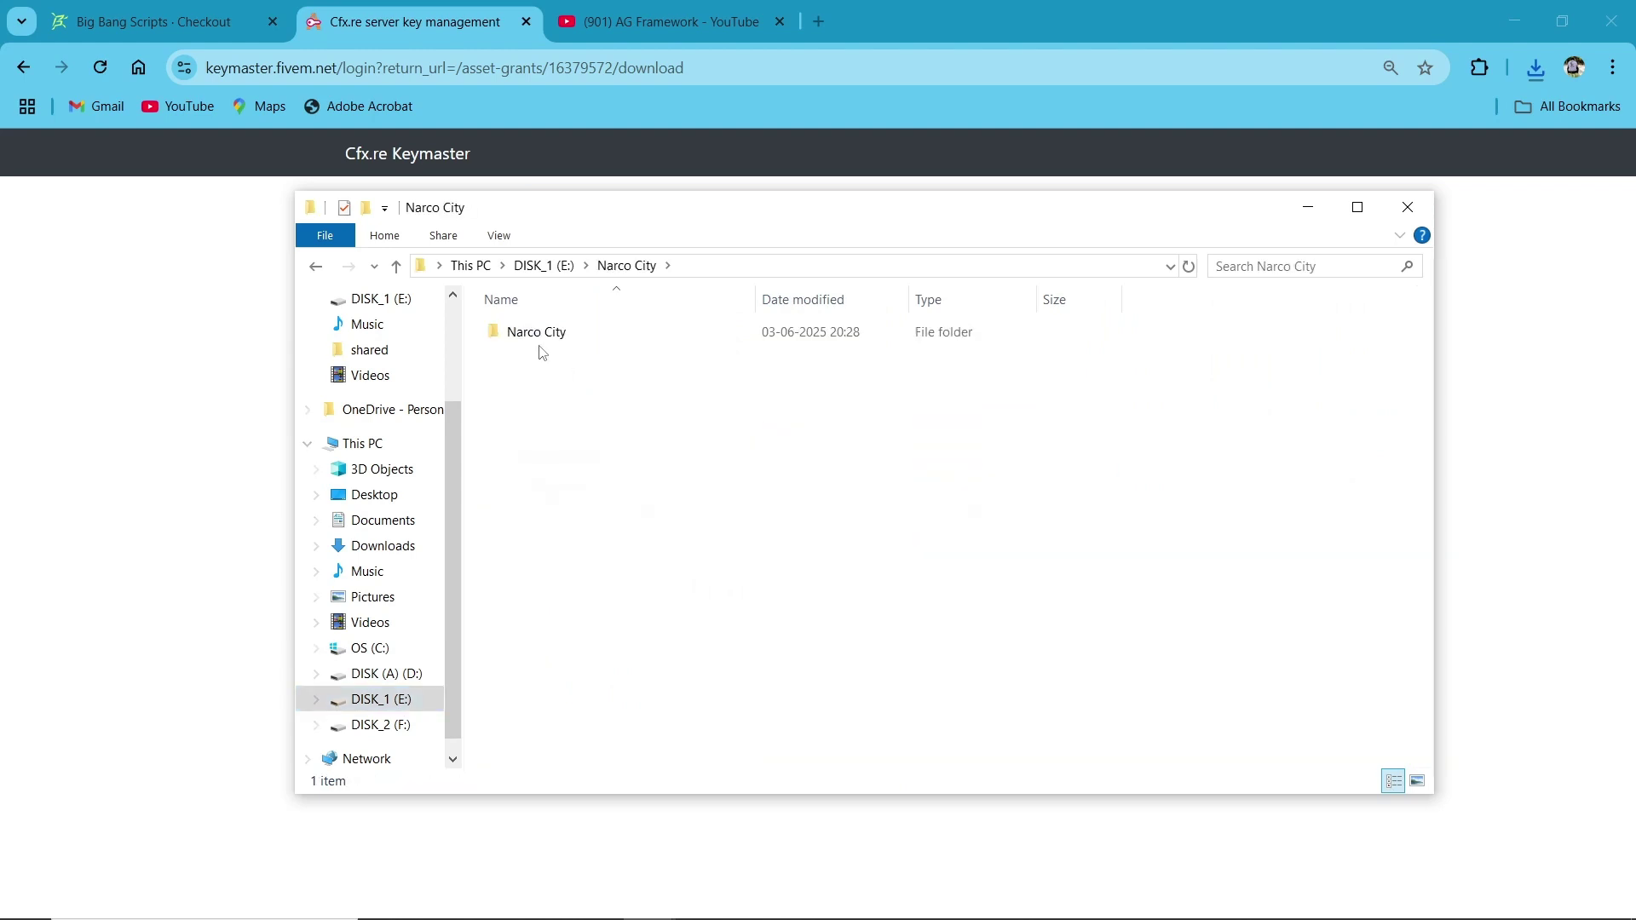
double_click(533, 334)
double_click(542, 379)
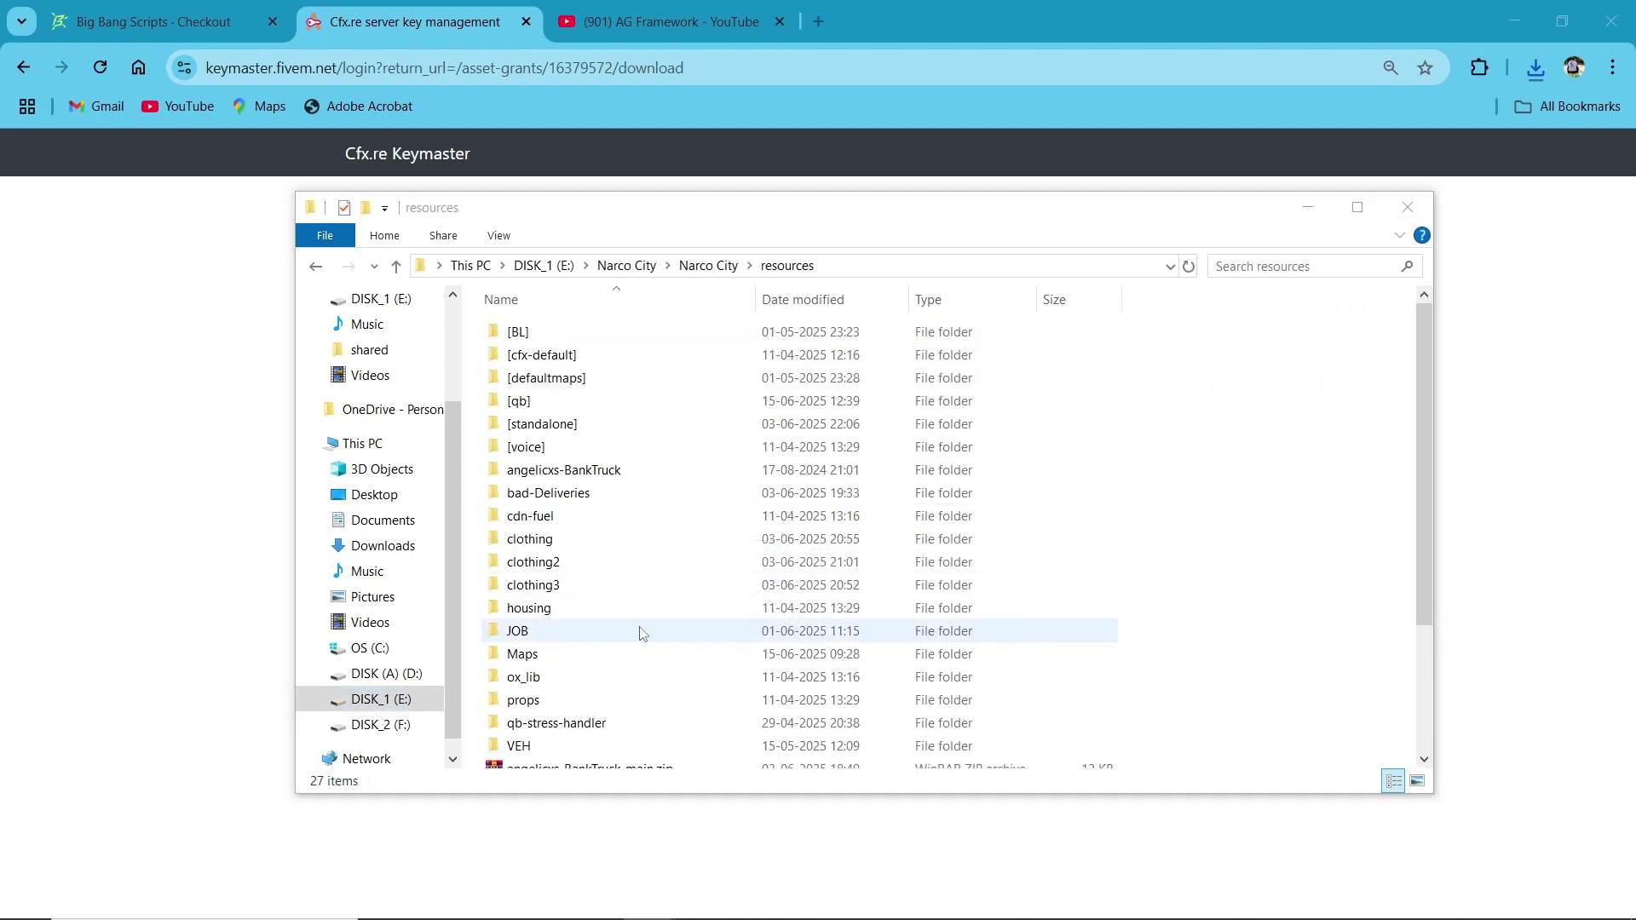
left_click(511, 469)
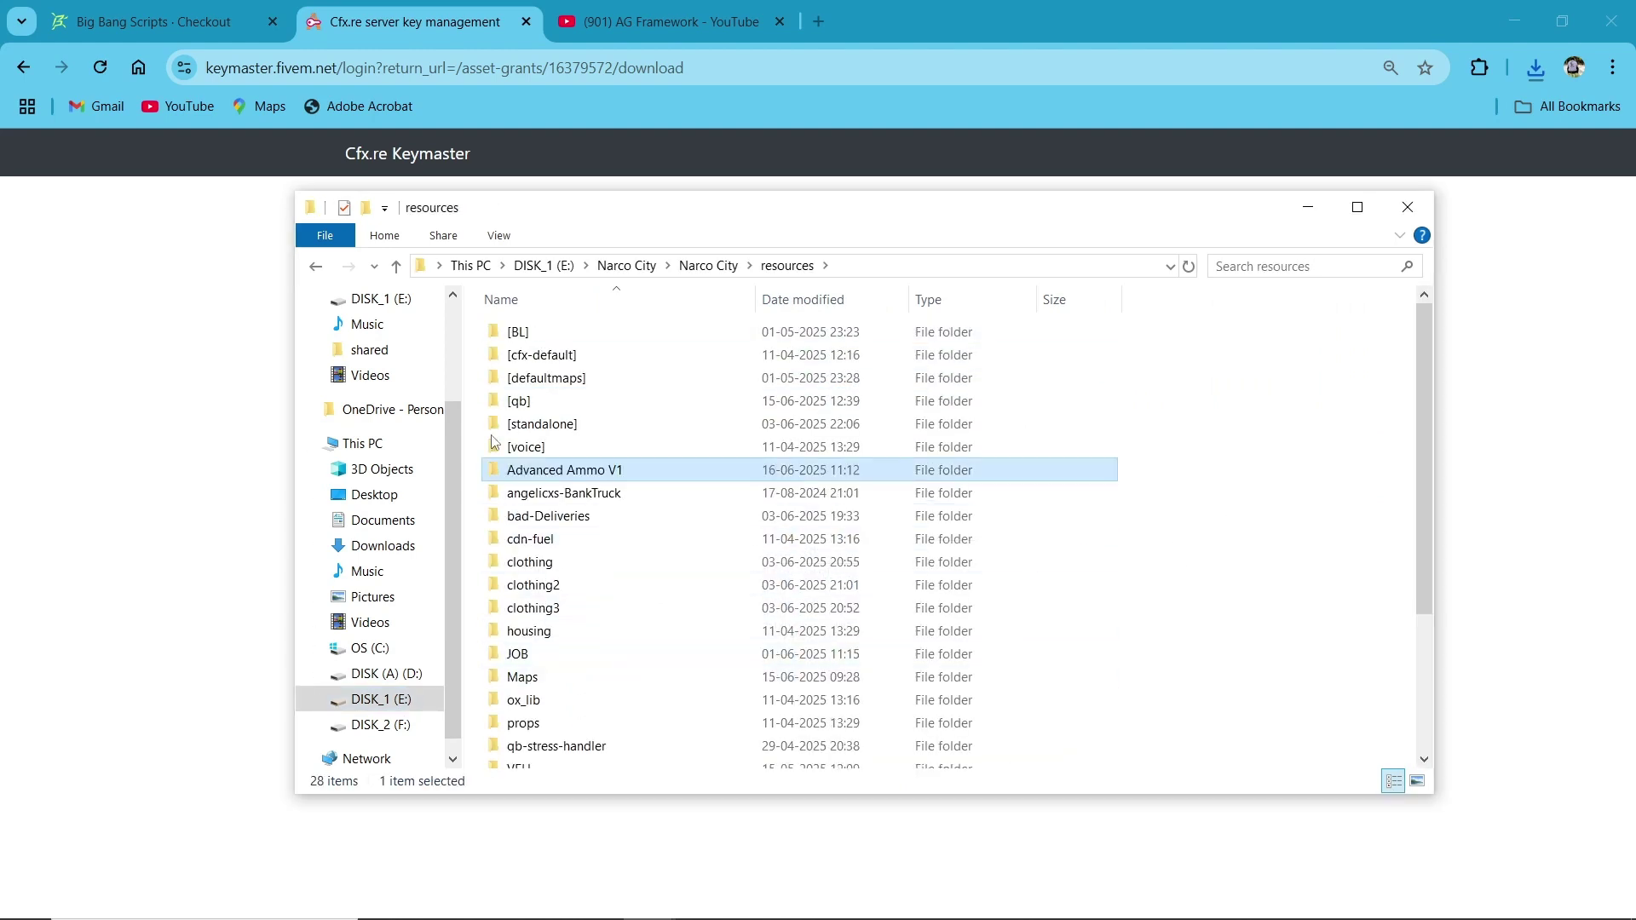
double_click(548, 473)
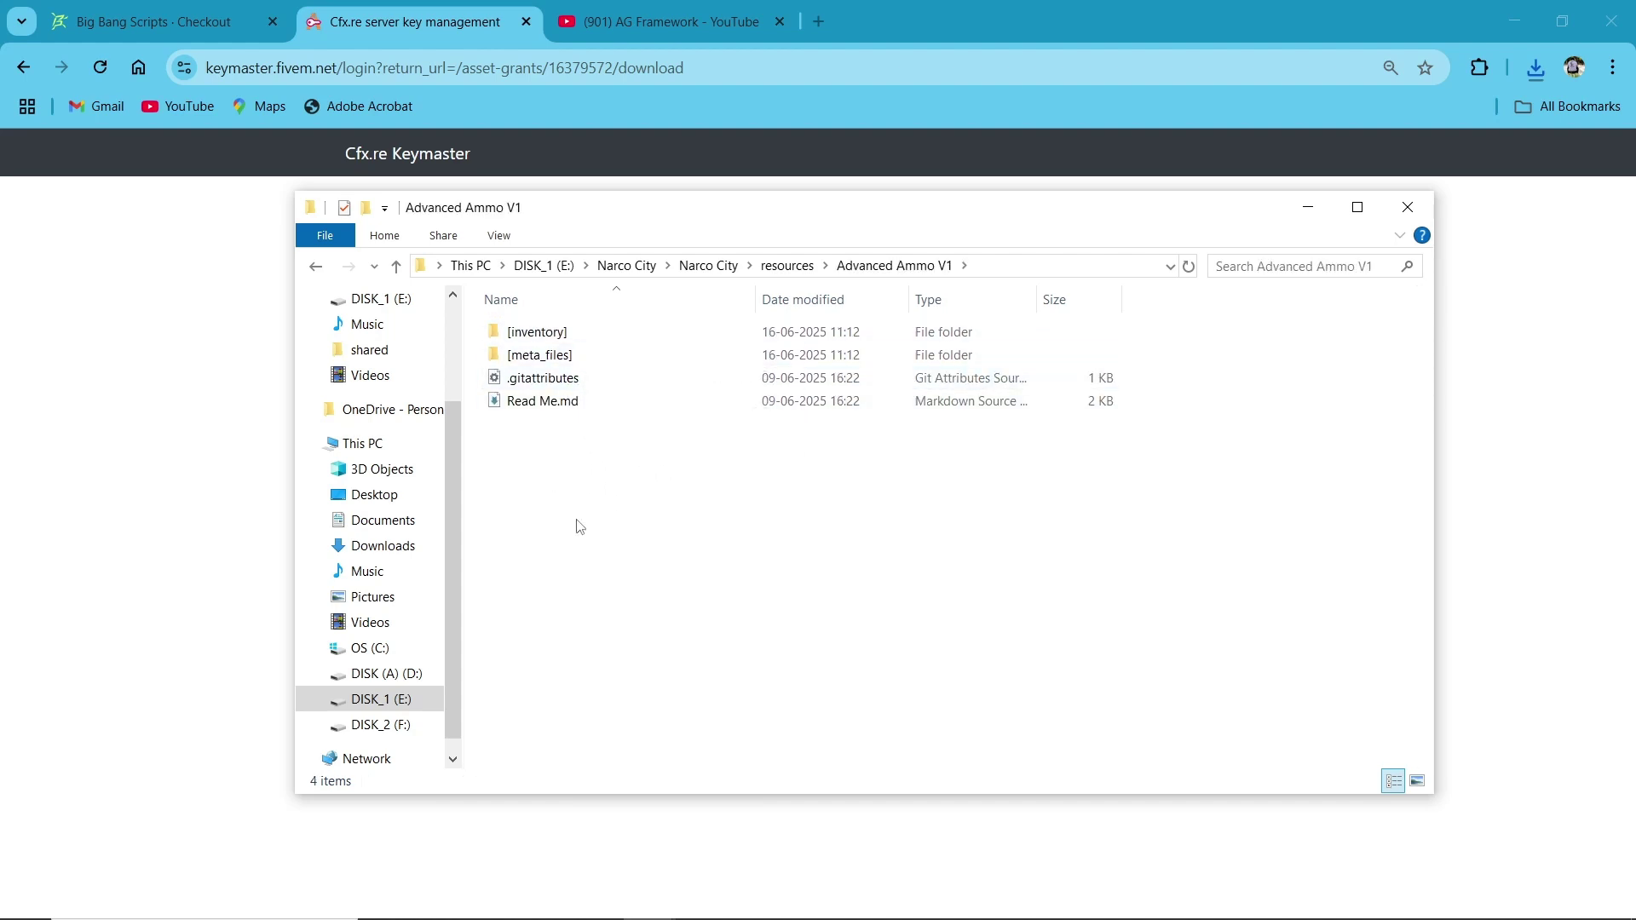
Open [inventory]\advanced_magazines_ox\items.txt and copy all its item definitions.
double_click(571, 332)
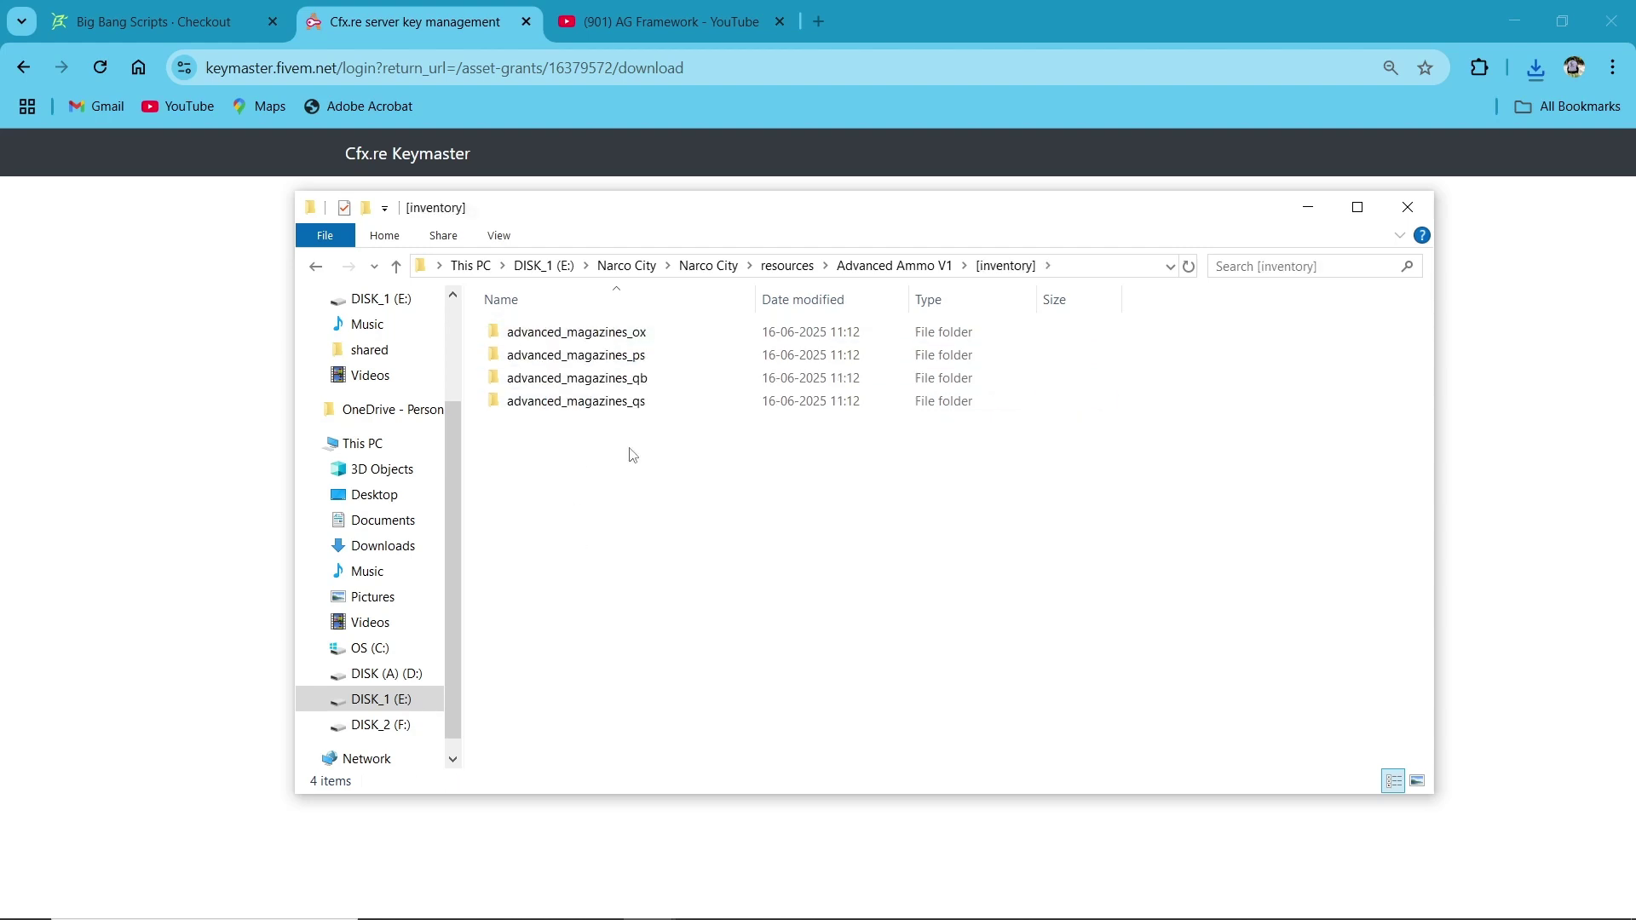
left_click(1357, 207)
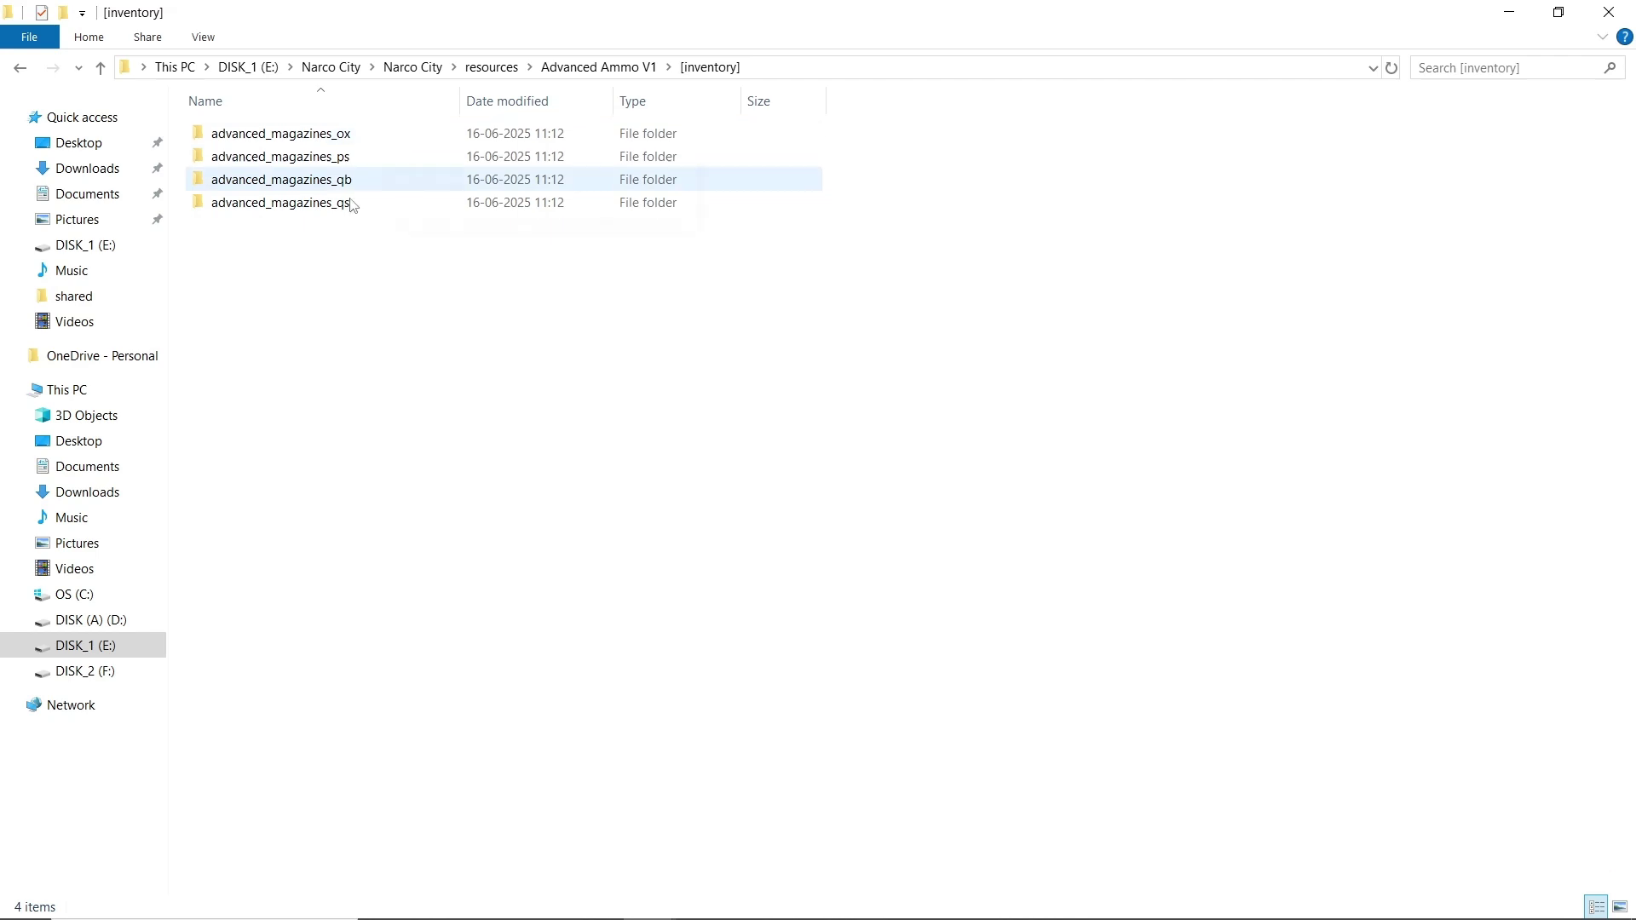
double_click(339, 141)
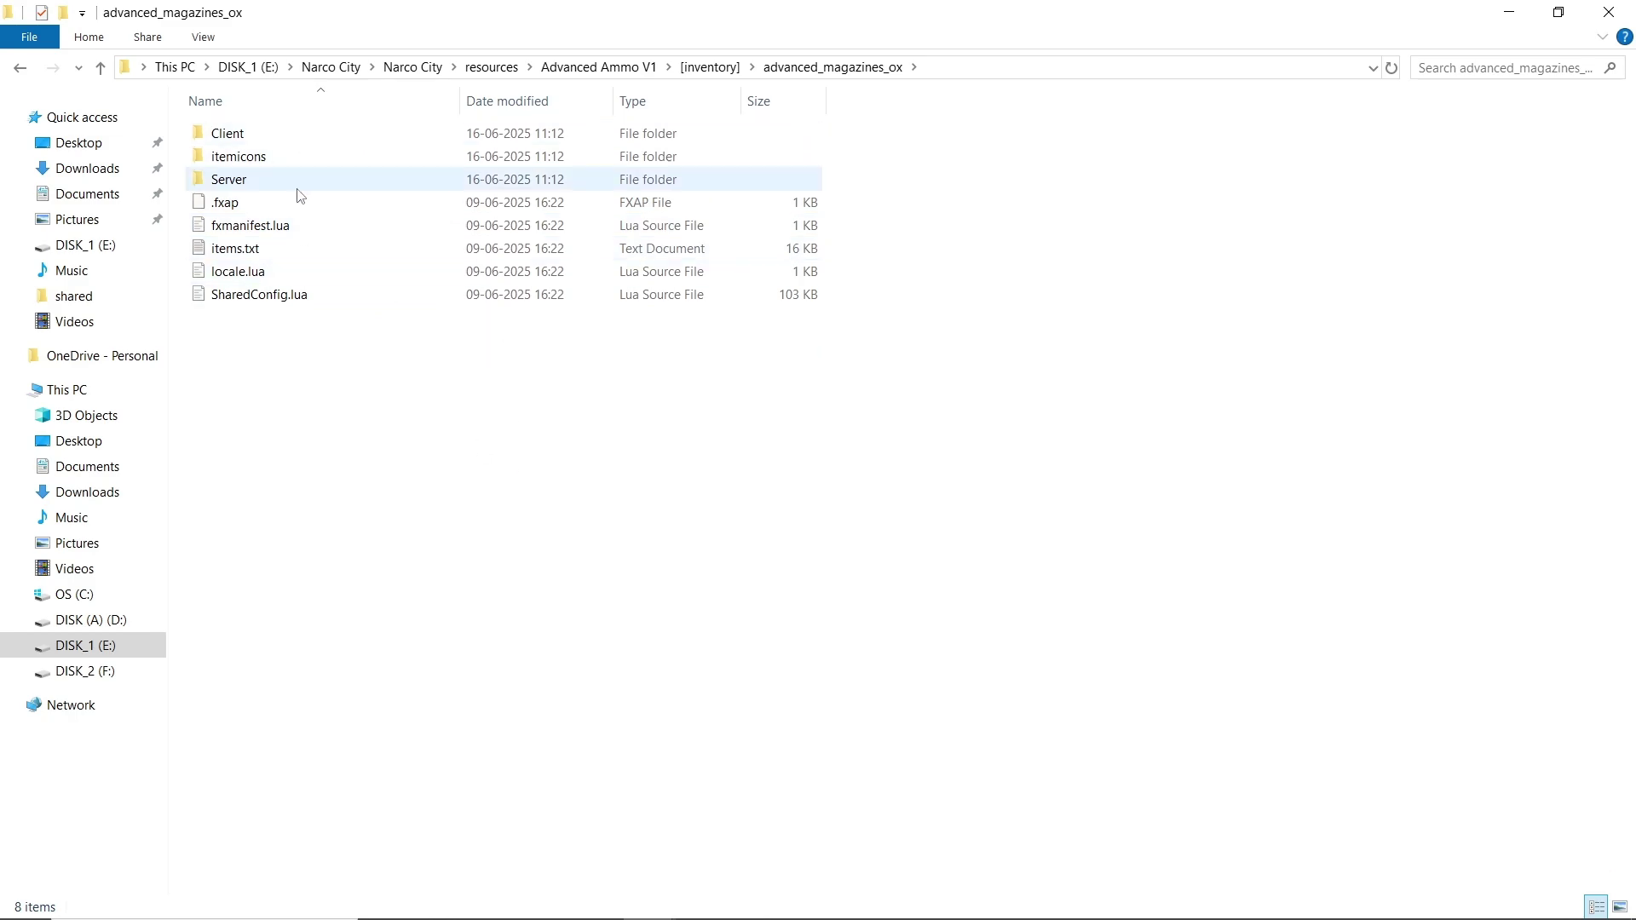
double_click(280, 254)
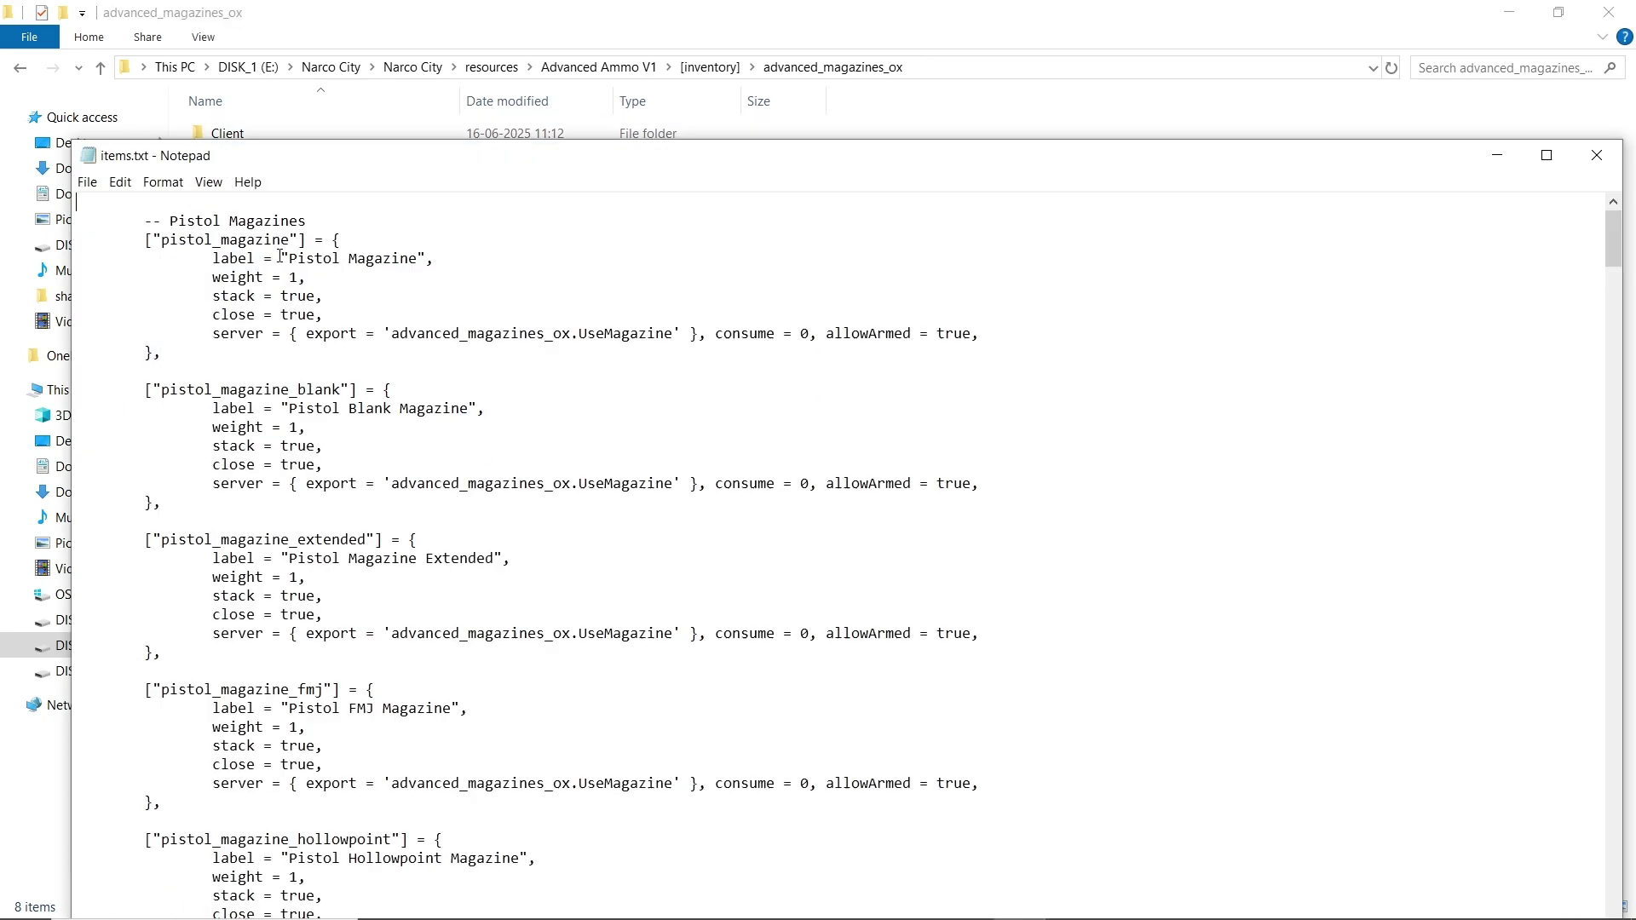
double_click(327, 155)
scroll(193, 341, "down", 6)
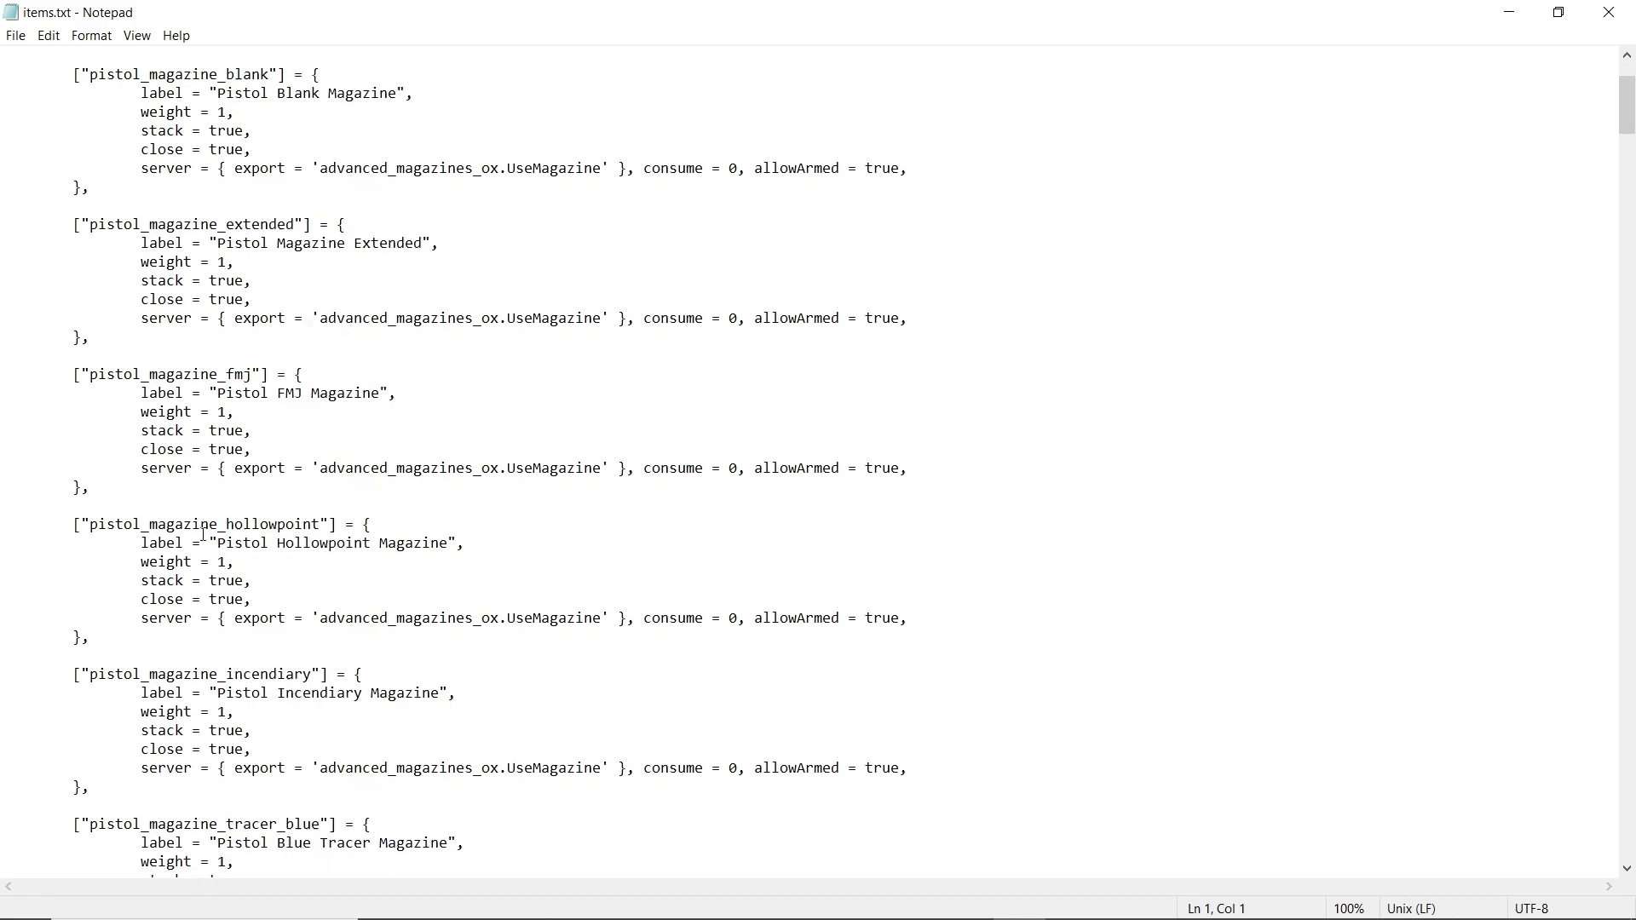
scroll(196, 384, "up", 6)
key("ctrl+a")
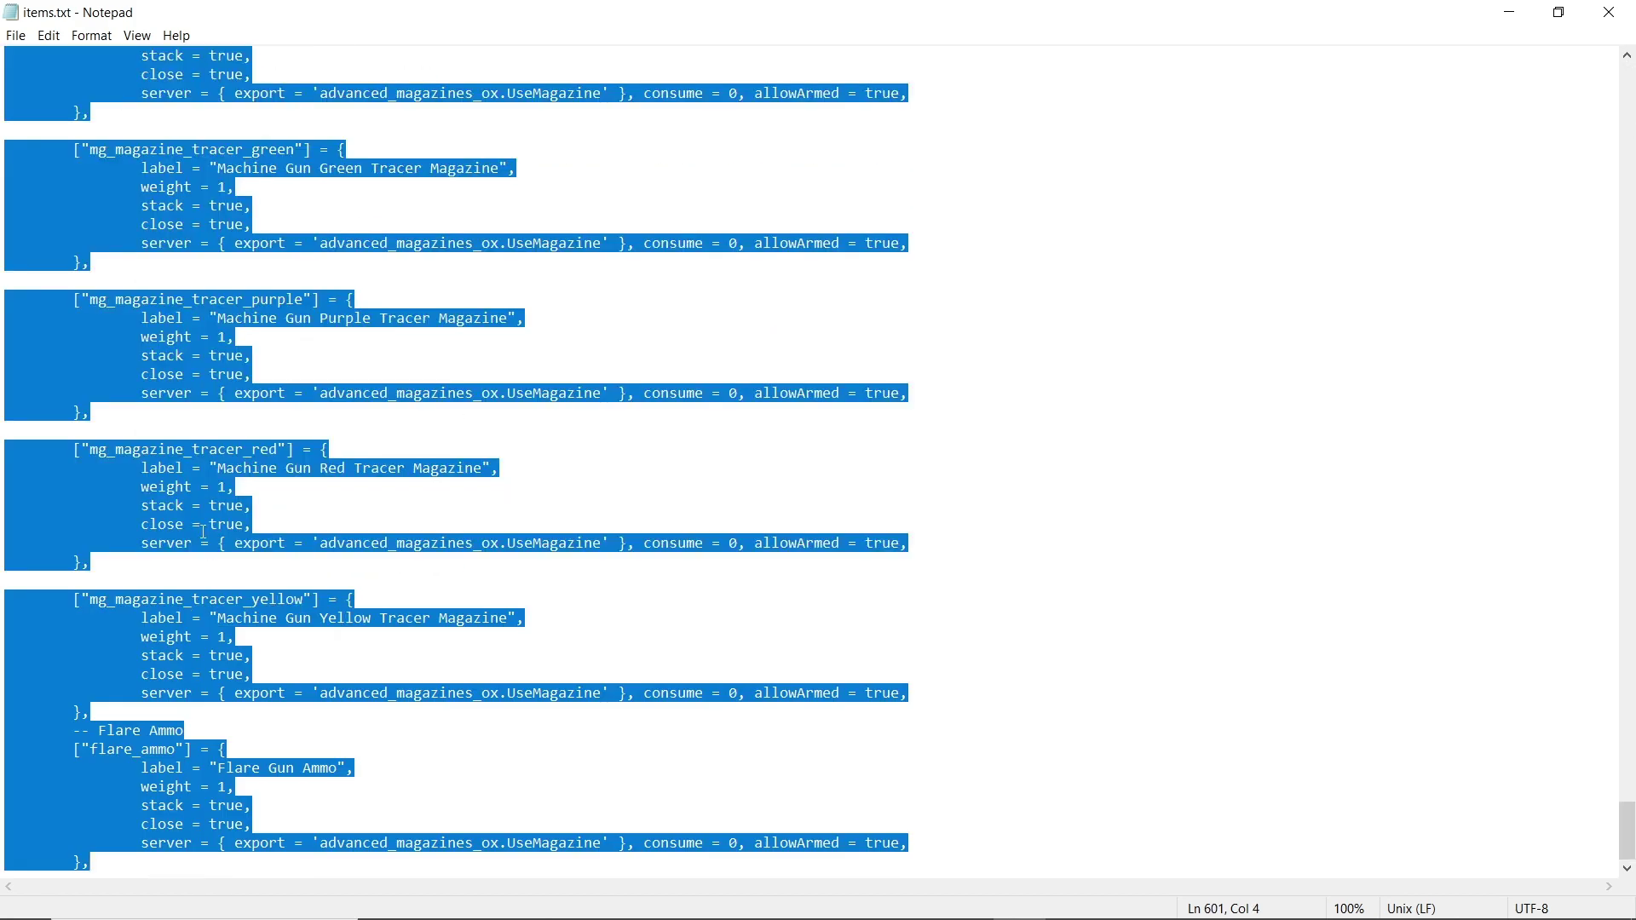
left_click(1505, 22)
Navigate to resources\[qb]\ox_inventory\data and select items.lua.
left_click(492, 68)
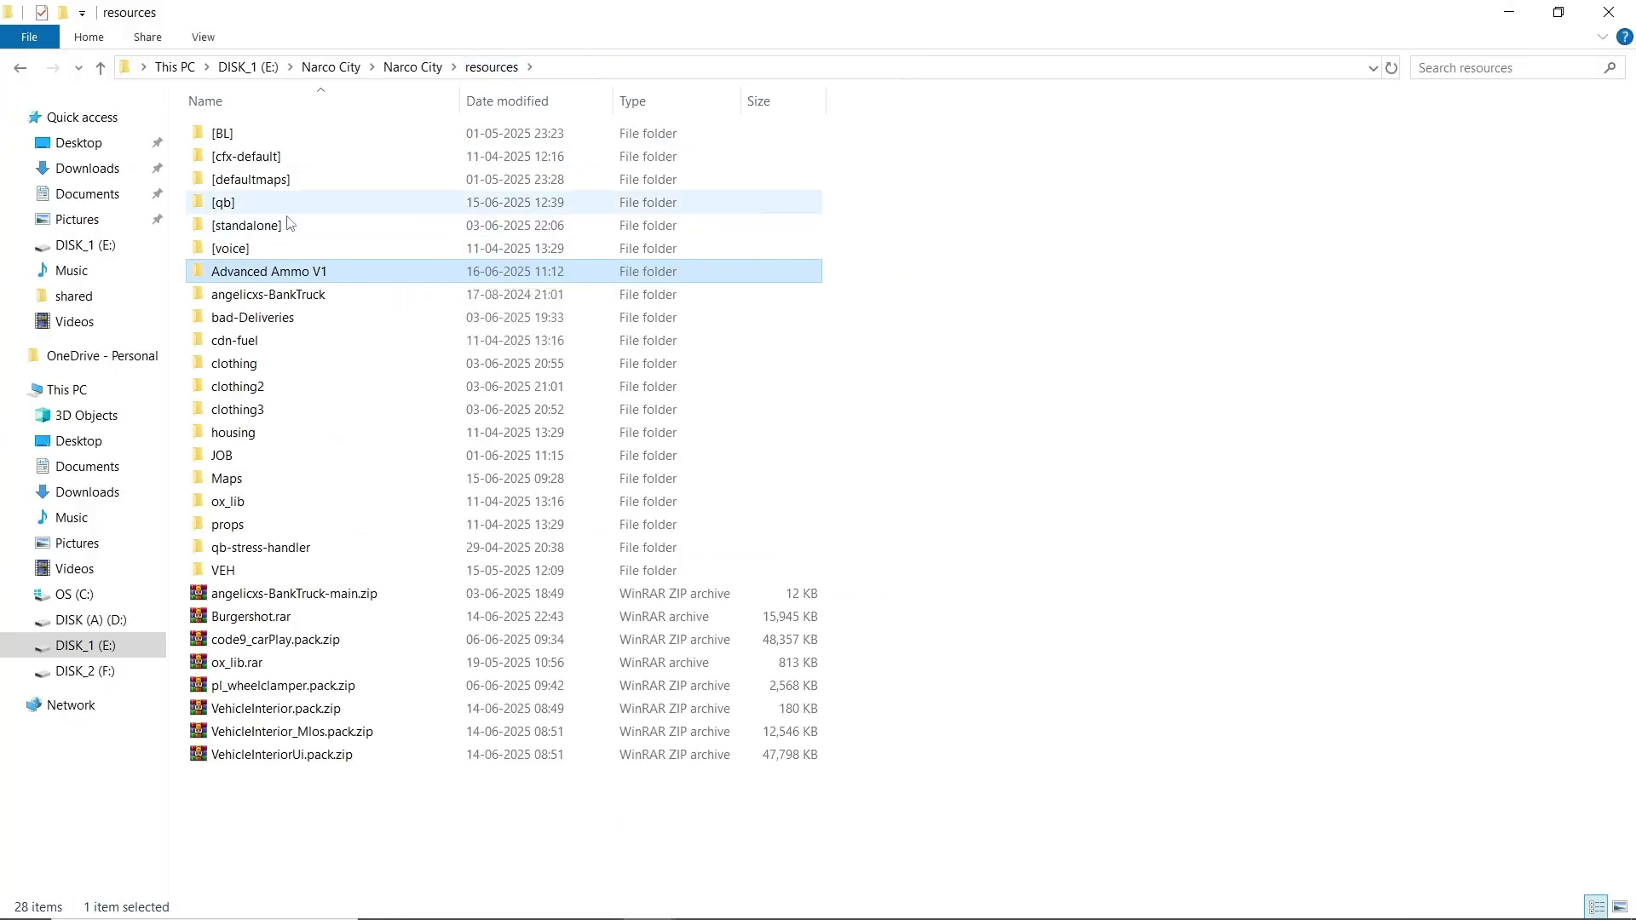
double_click(232, 208)
double_click(247, 638)
double_click(243, 133)
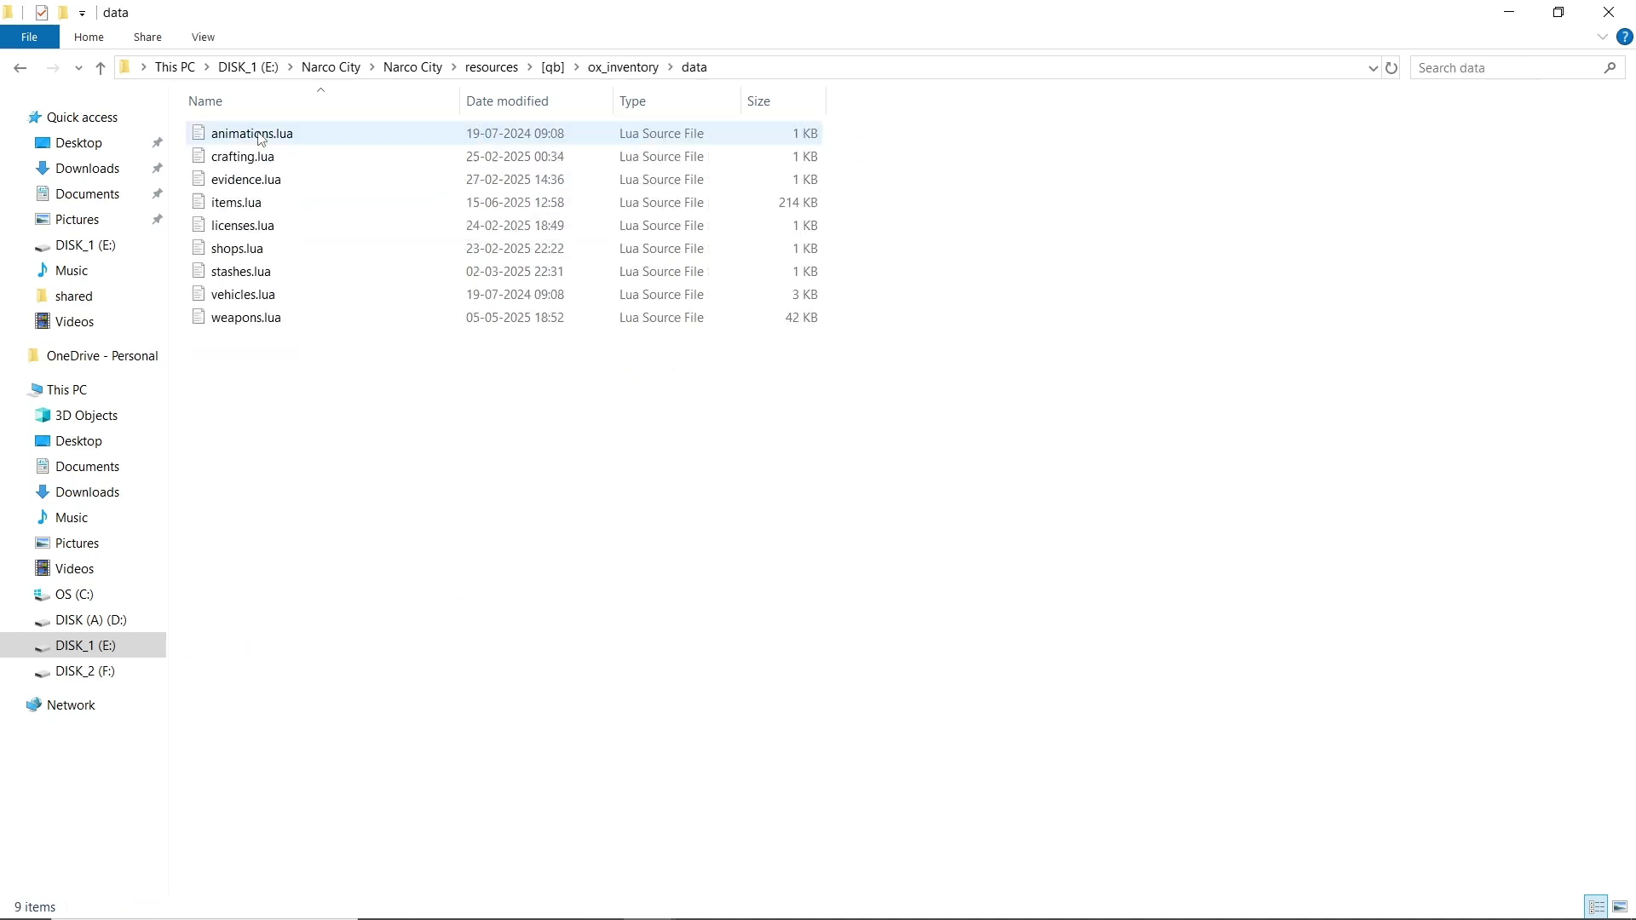
left_click(264, 202)
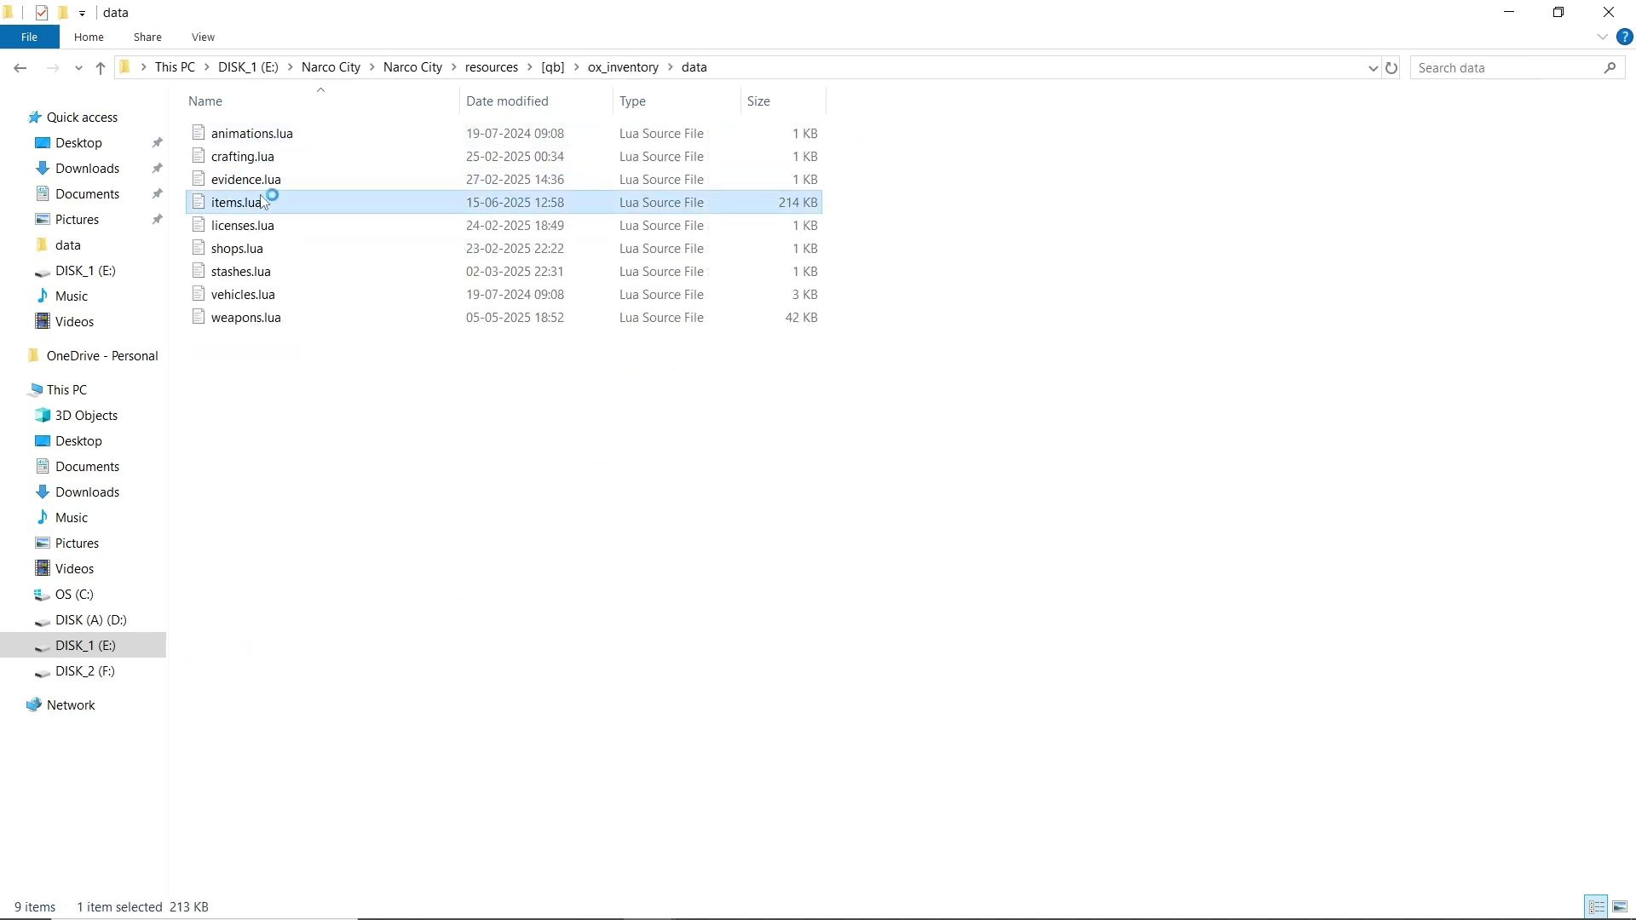
Open items.lua in VS Code, scroll through the magazine entries, then close it.
double_click(264, 202)
scroll(236, 613, "up", 10)
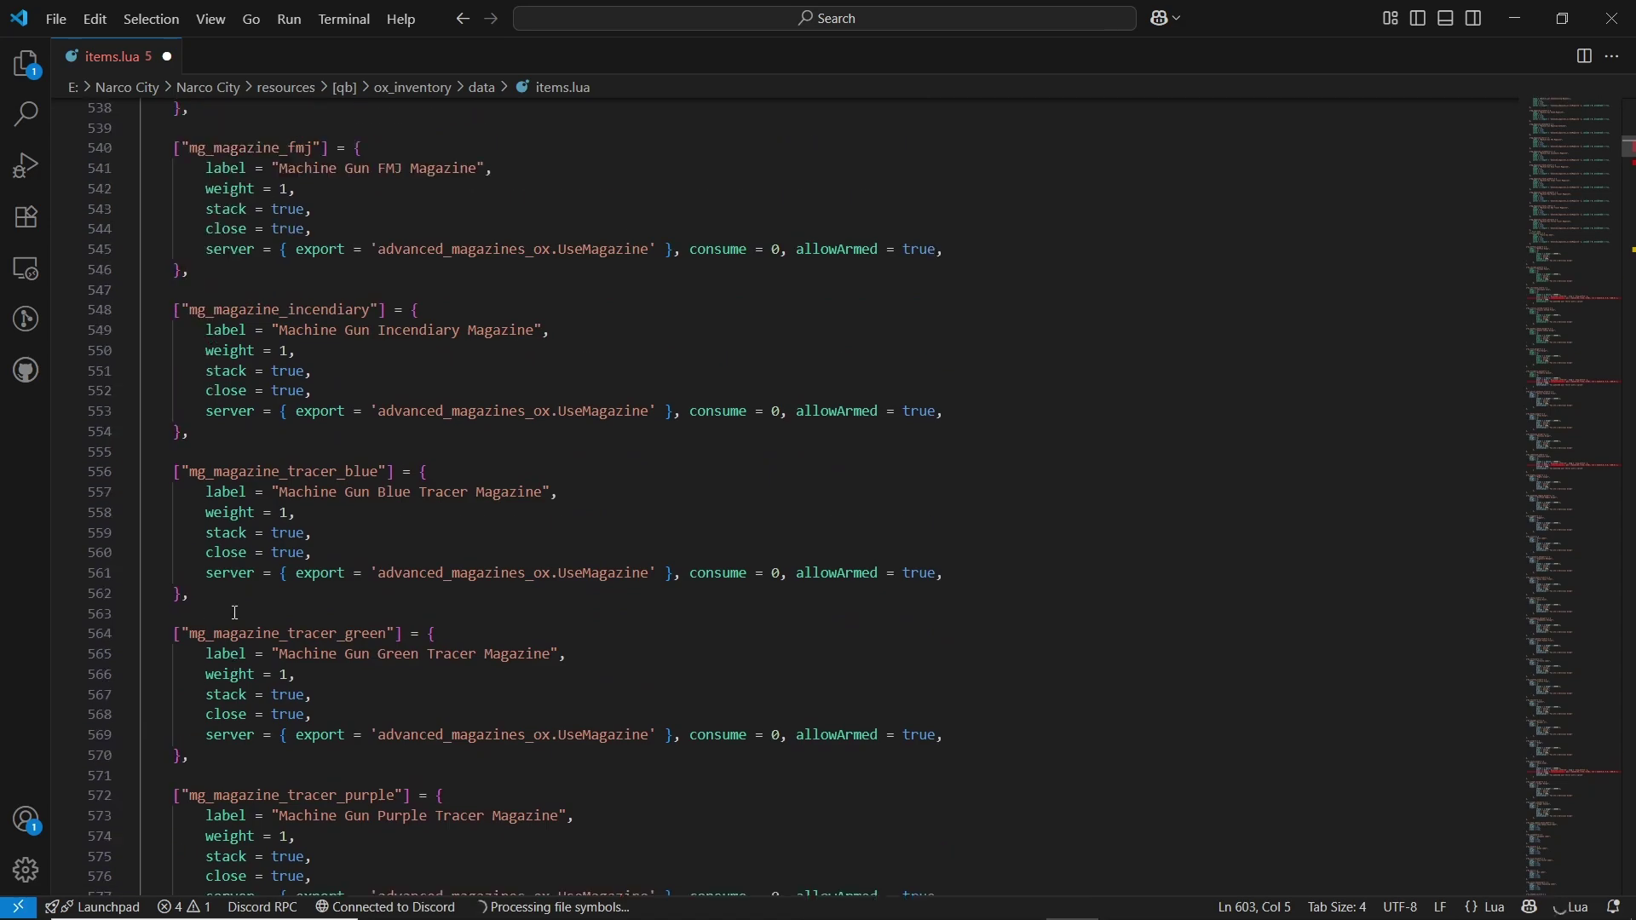
scroll(237, 613, "up", 20)
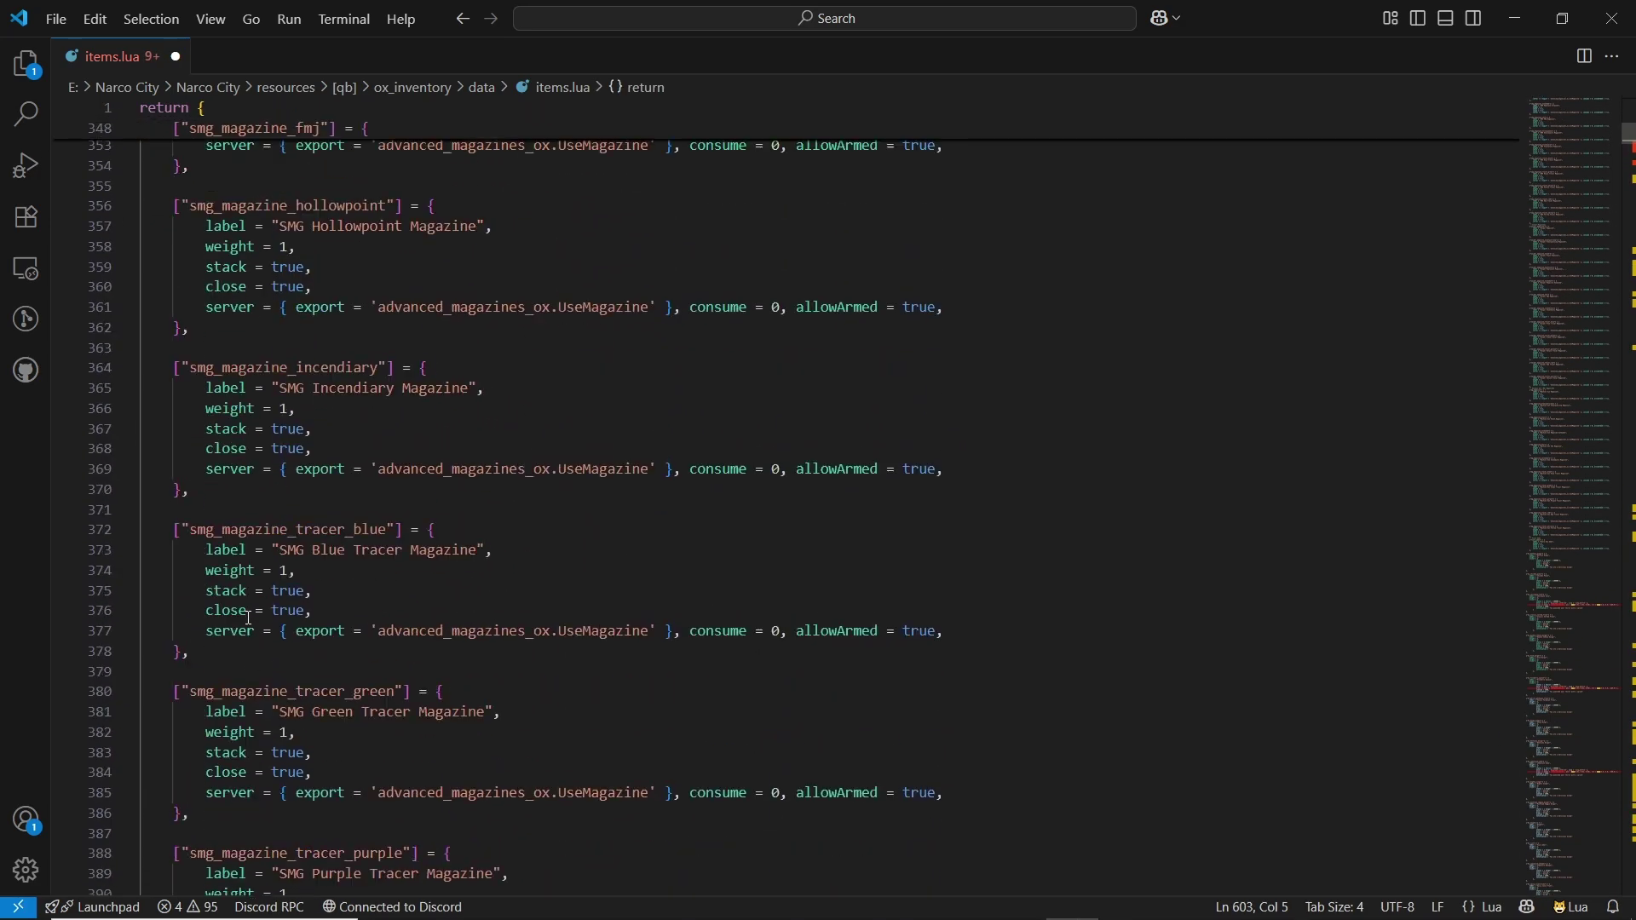
scroll(250, 617, "up", 20)
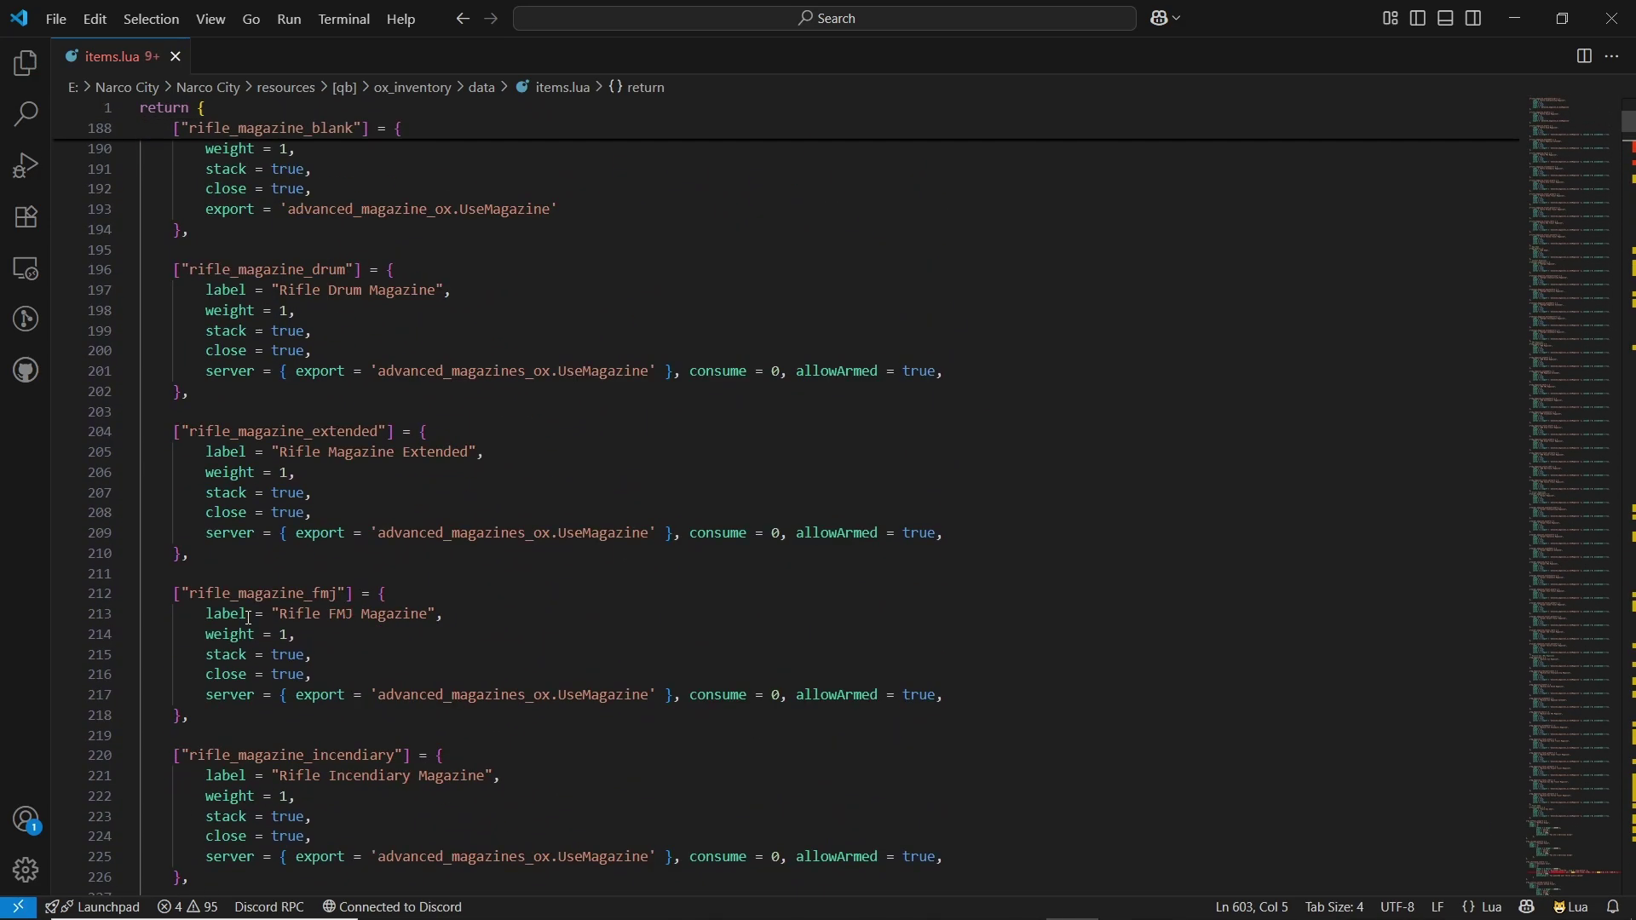
left_click(1609, 17)
Open advanced_magazines_ox's SharedConfig.lua and jump to the WEAPON_DOUBLEACTION entry on line 1596.
left_click(256, 134)
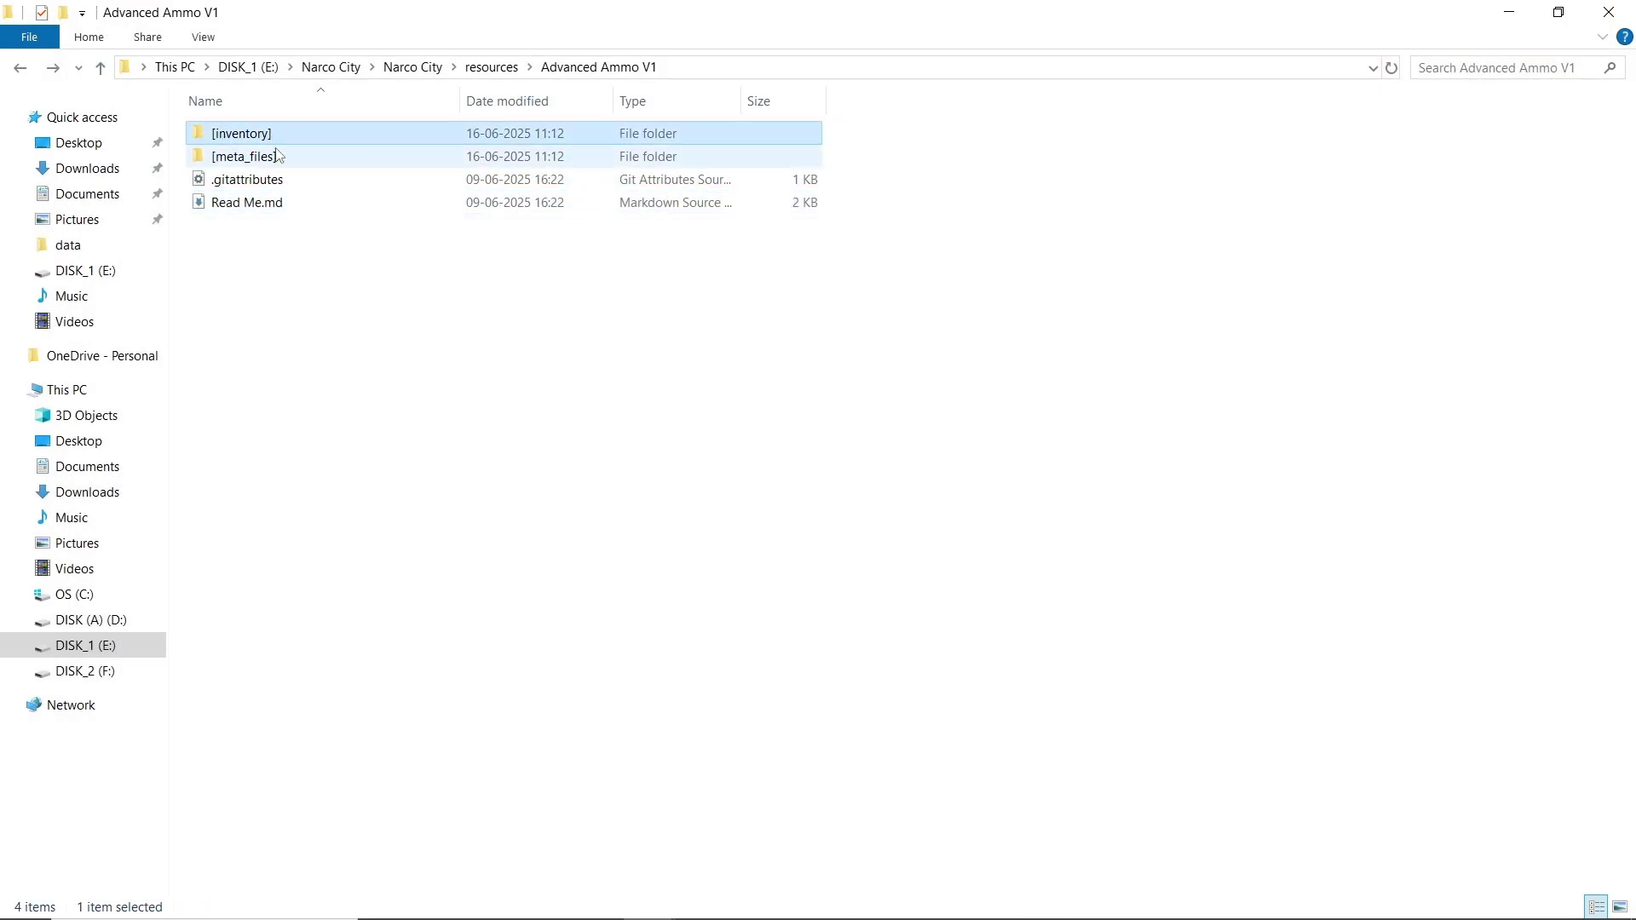
double_click(255, 134)
double_click(267, 142)
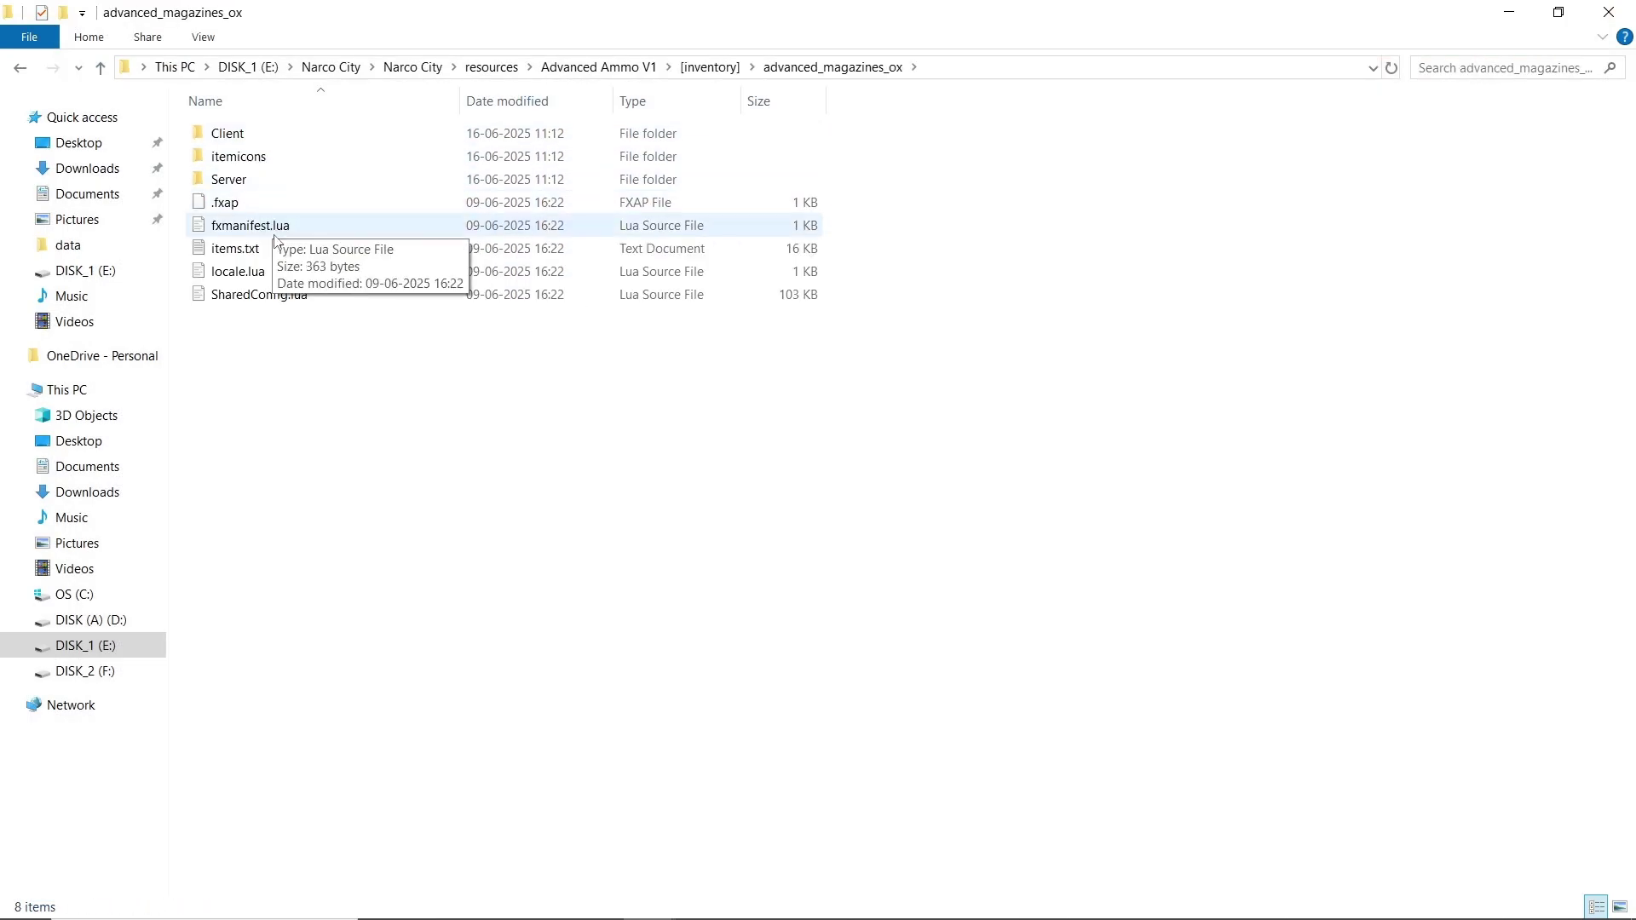
double_click(301, 301)
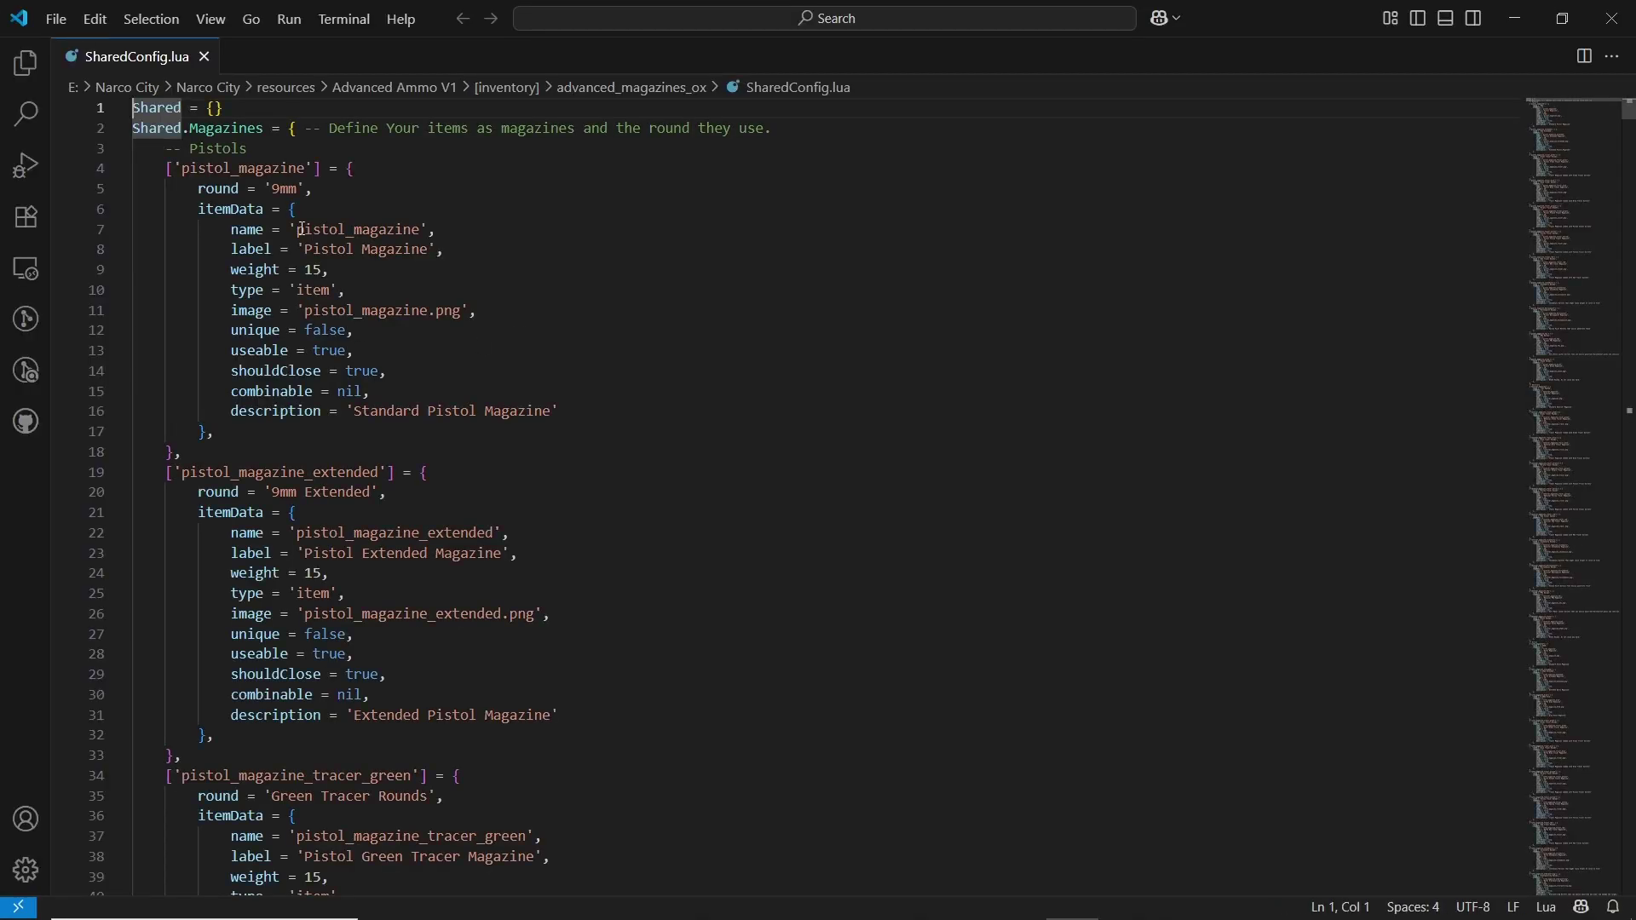
scroll(621, 264, "down", 15)
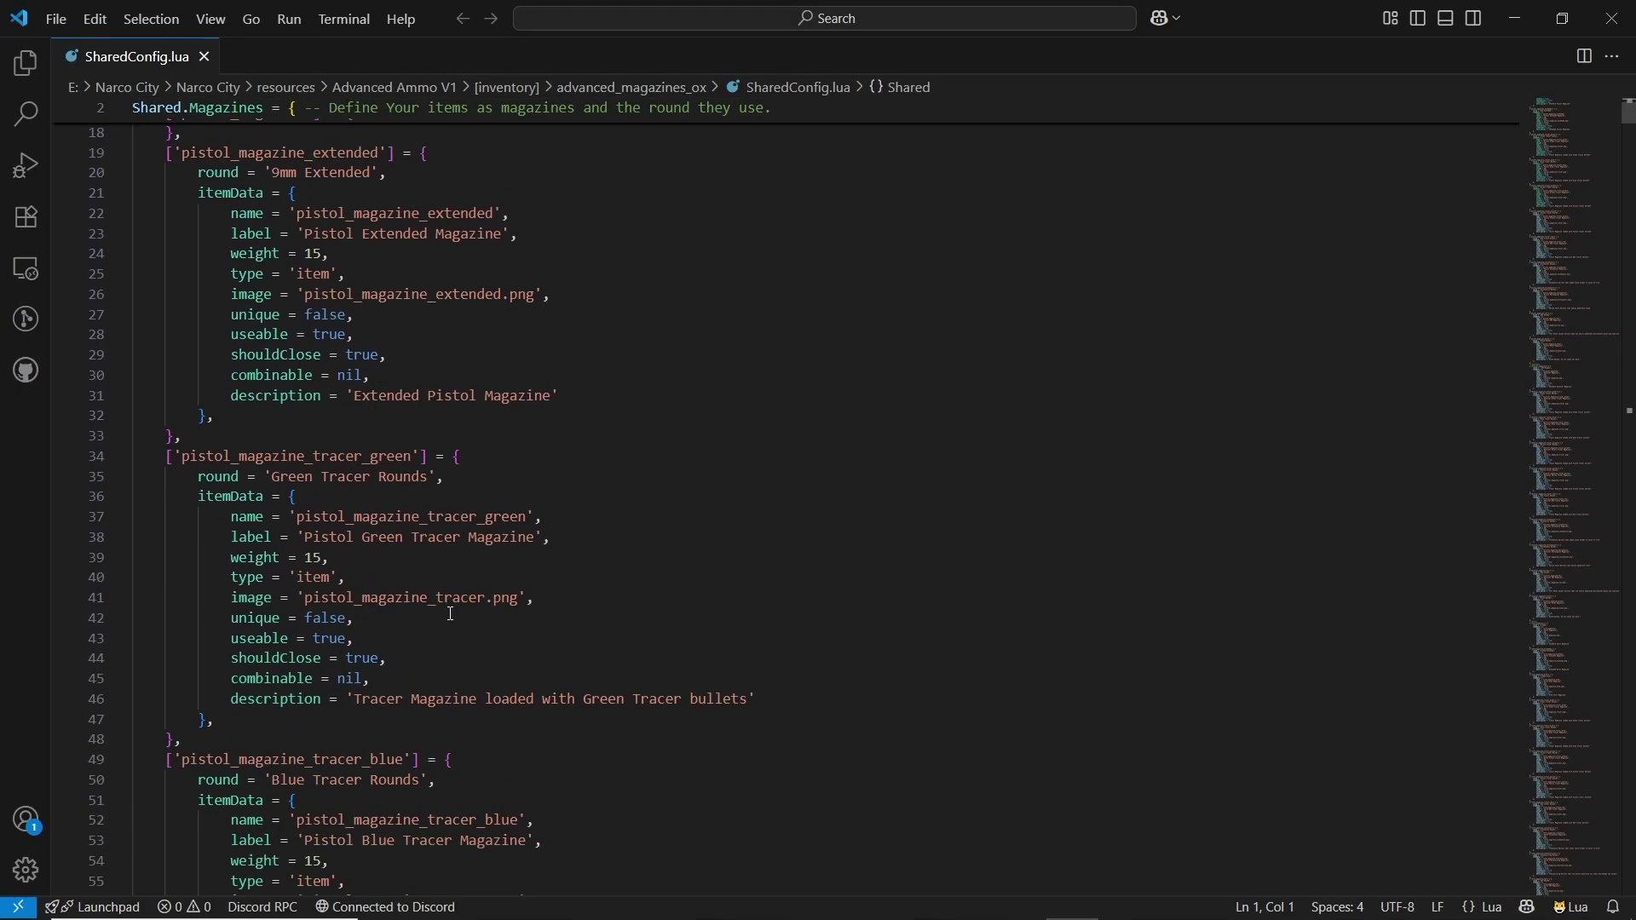
left_click_drag(1602, 147, 1626, 12)
double_click(314, 261)
Select and copy all 49 magazine icons in the itemicons folder.
left_click(1619, 11)
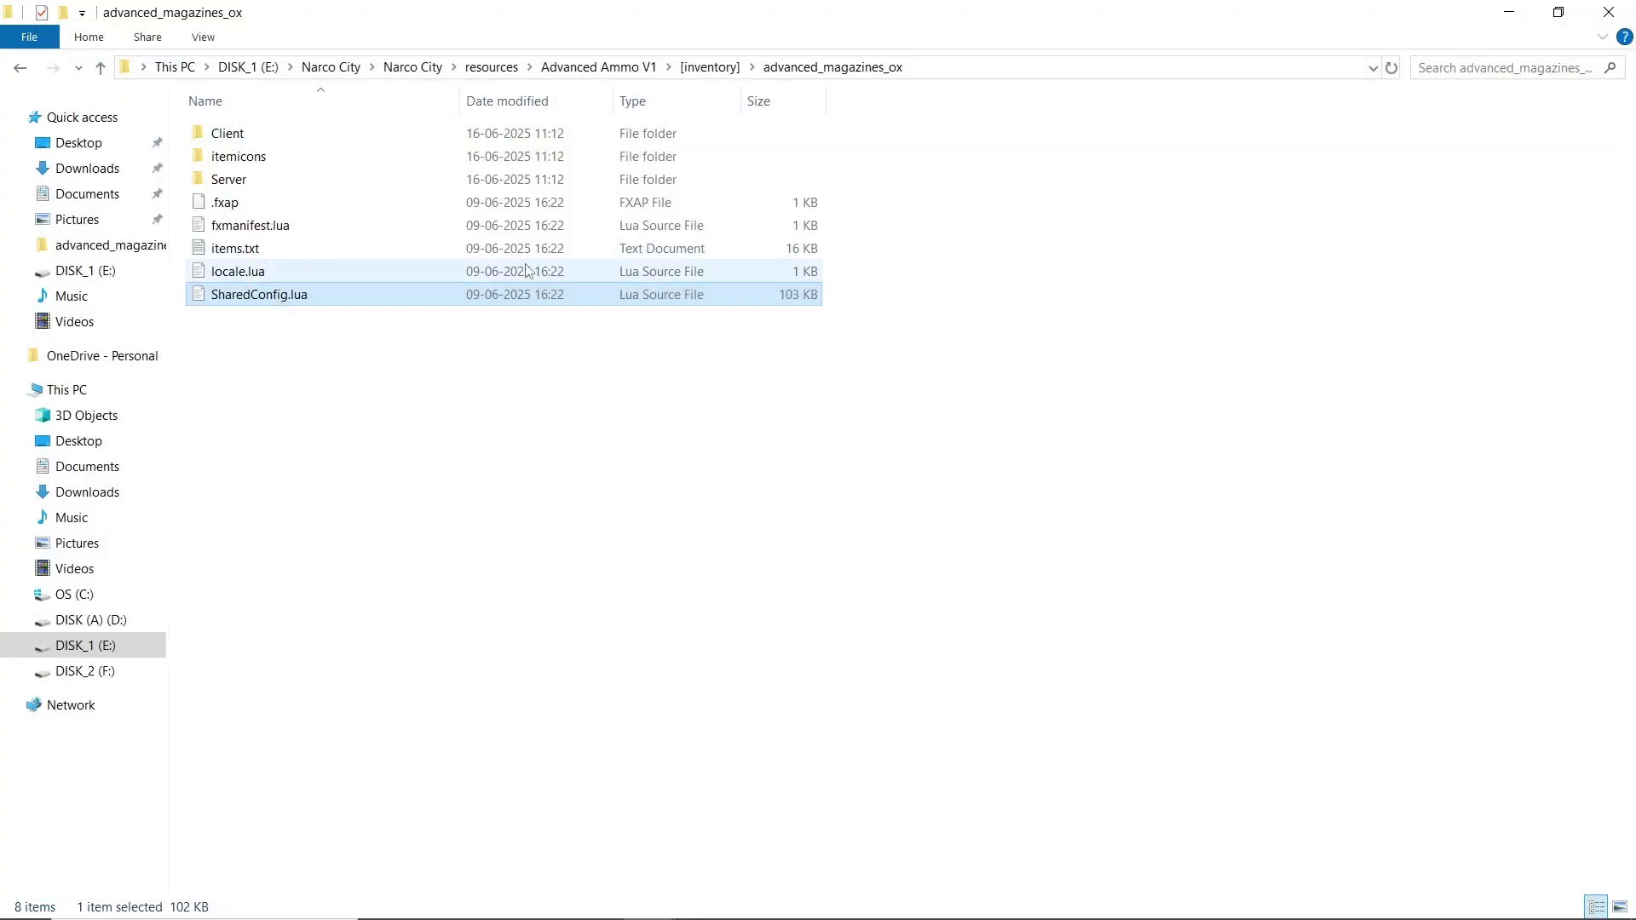
double_click(264, 158)
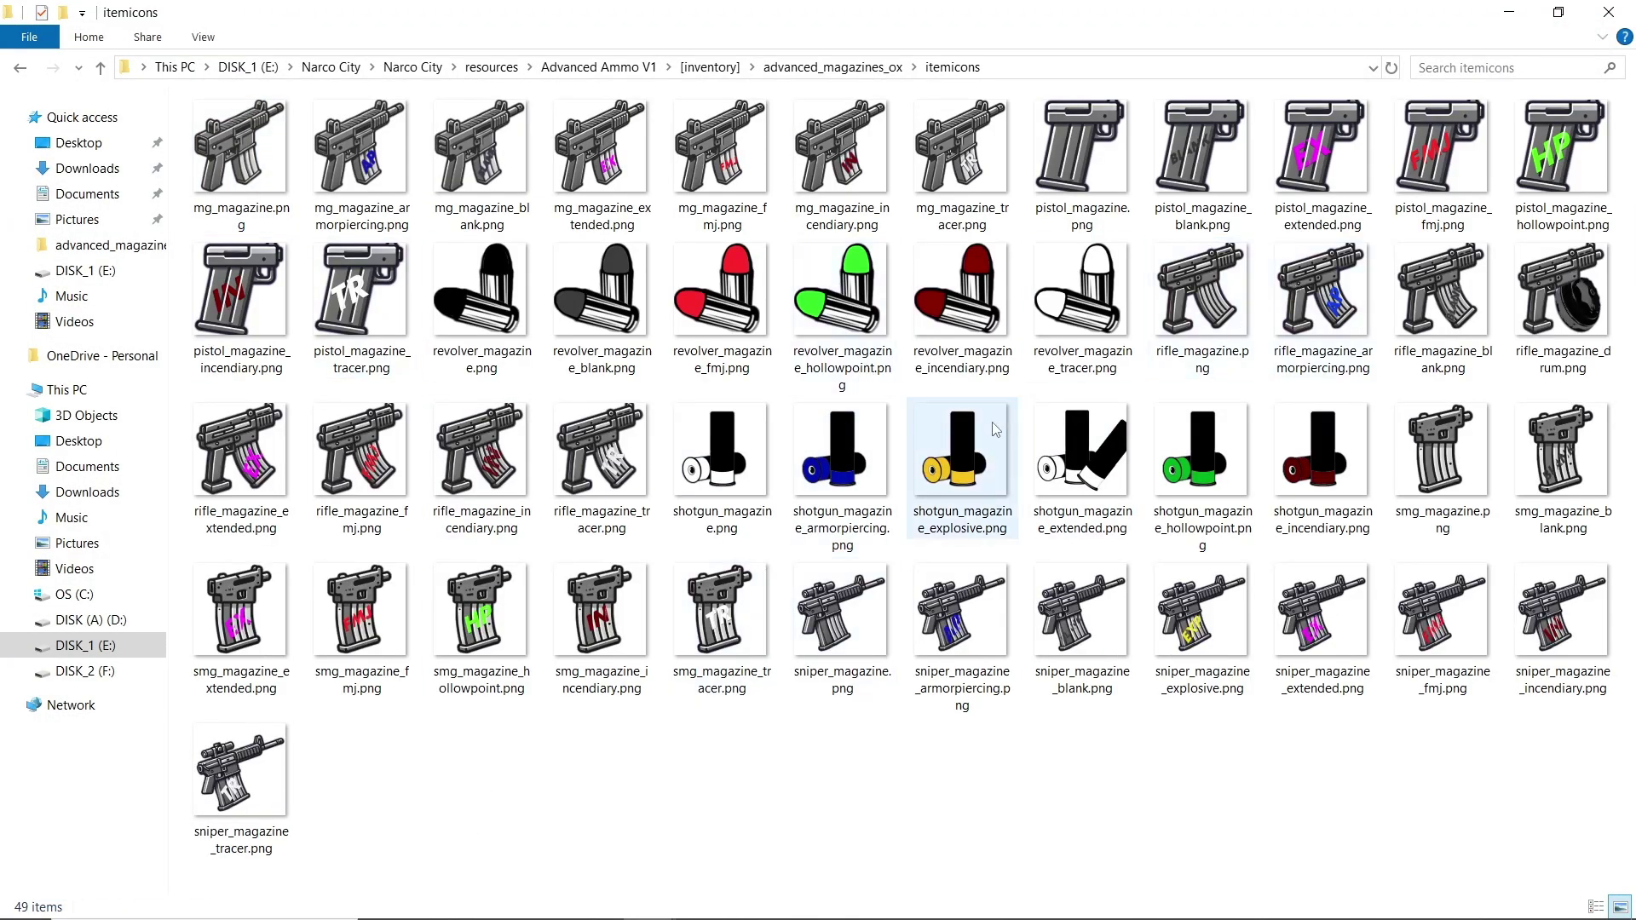
key("ctrl+a")
key("alt+Tab")
key("alt+Tab")
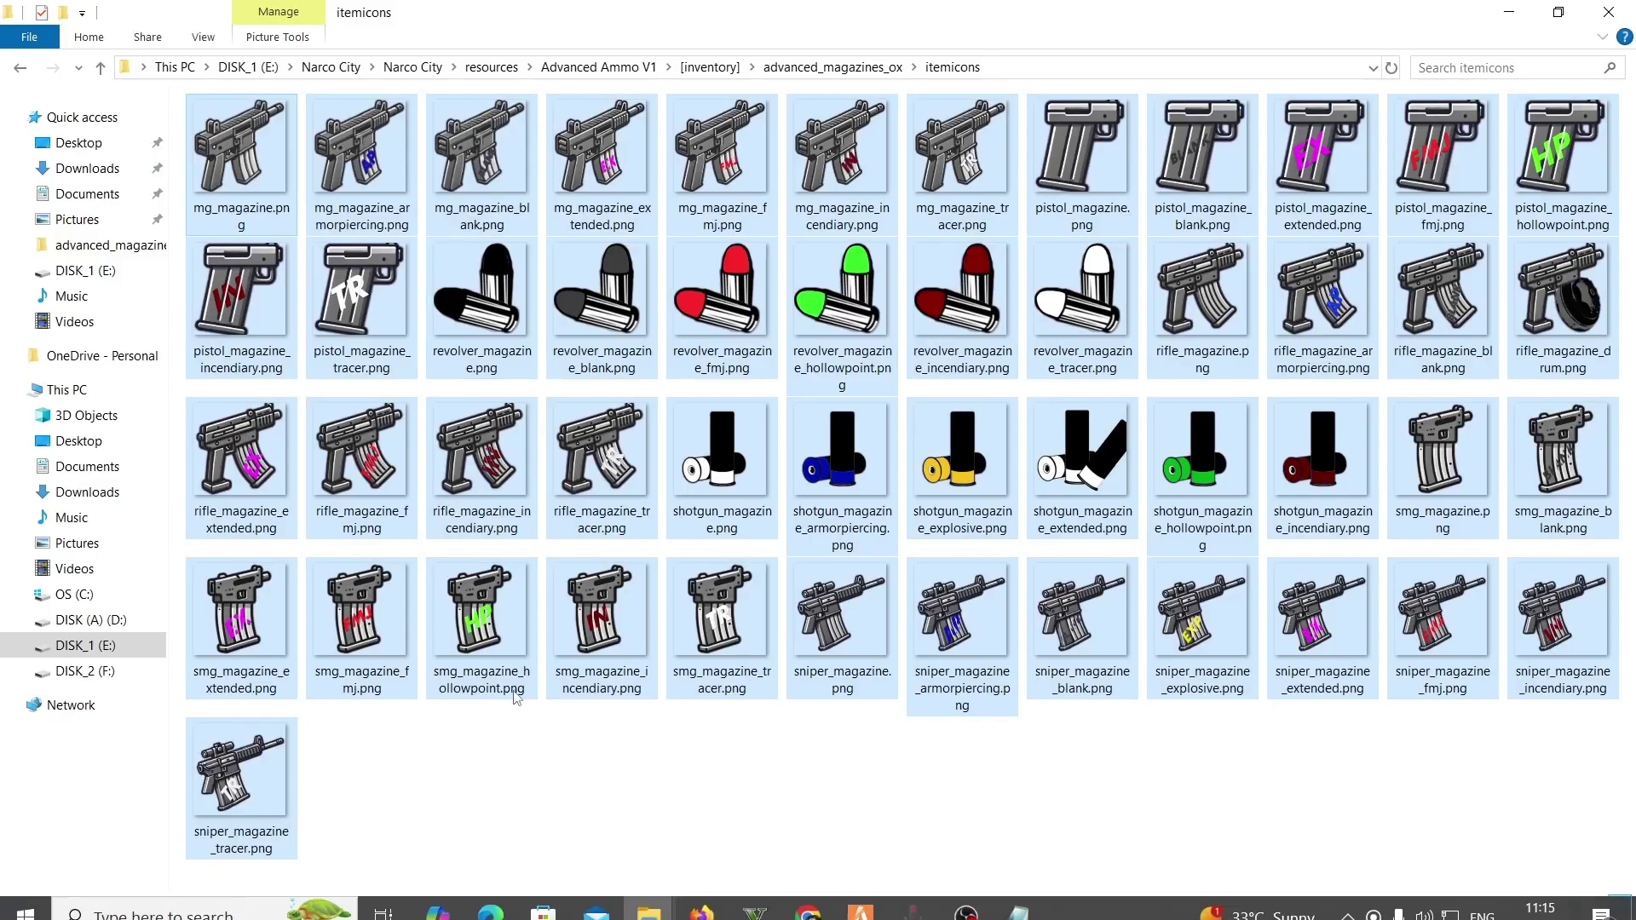
Paste the magazine icons into resources\[qb]\ox_inventory\web\images.
key("alt+Left")
key("alt+Left")
key("alt+Left")
key("alt+Left")
double_click(286, 211)
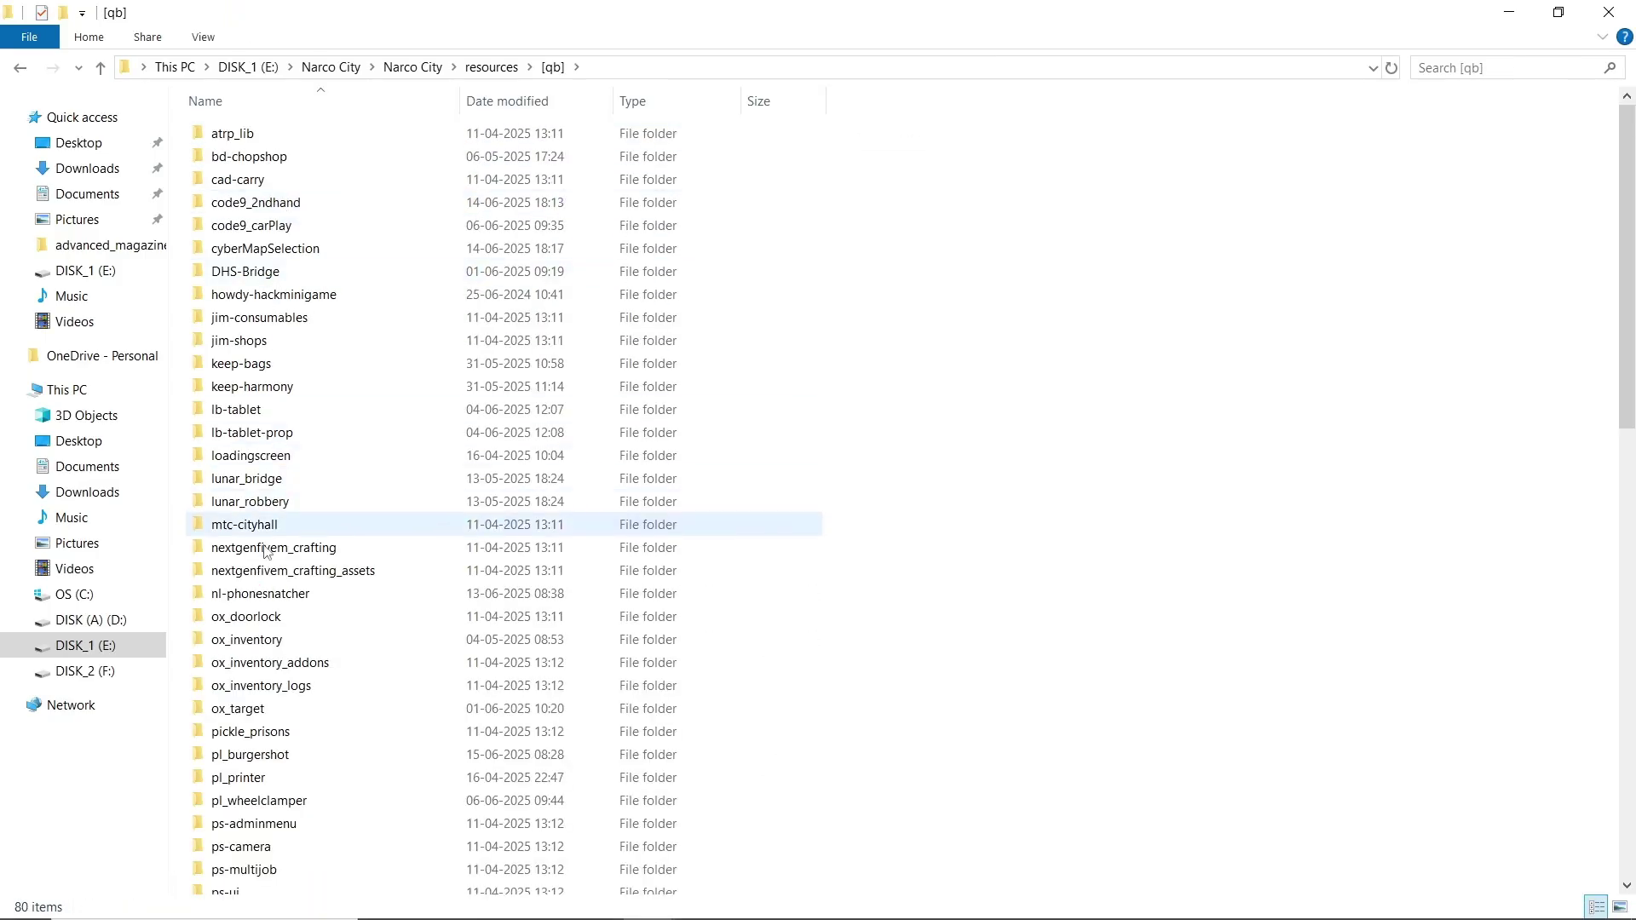
double_click(257, 640)
double_click(223, 225)
double_click(231, 156)
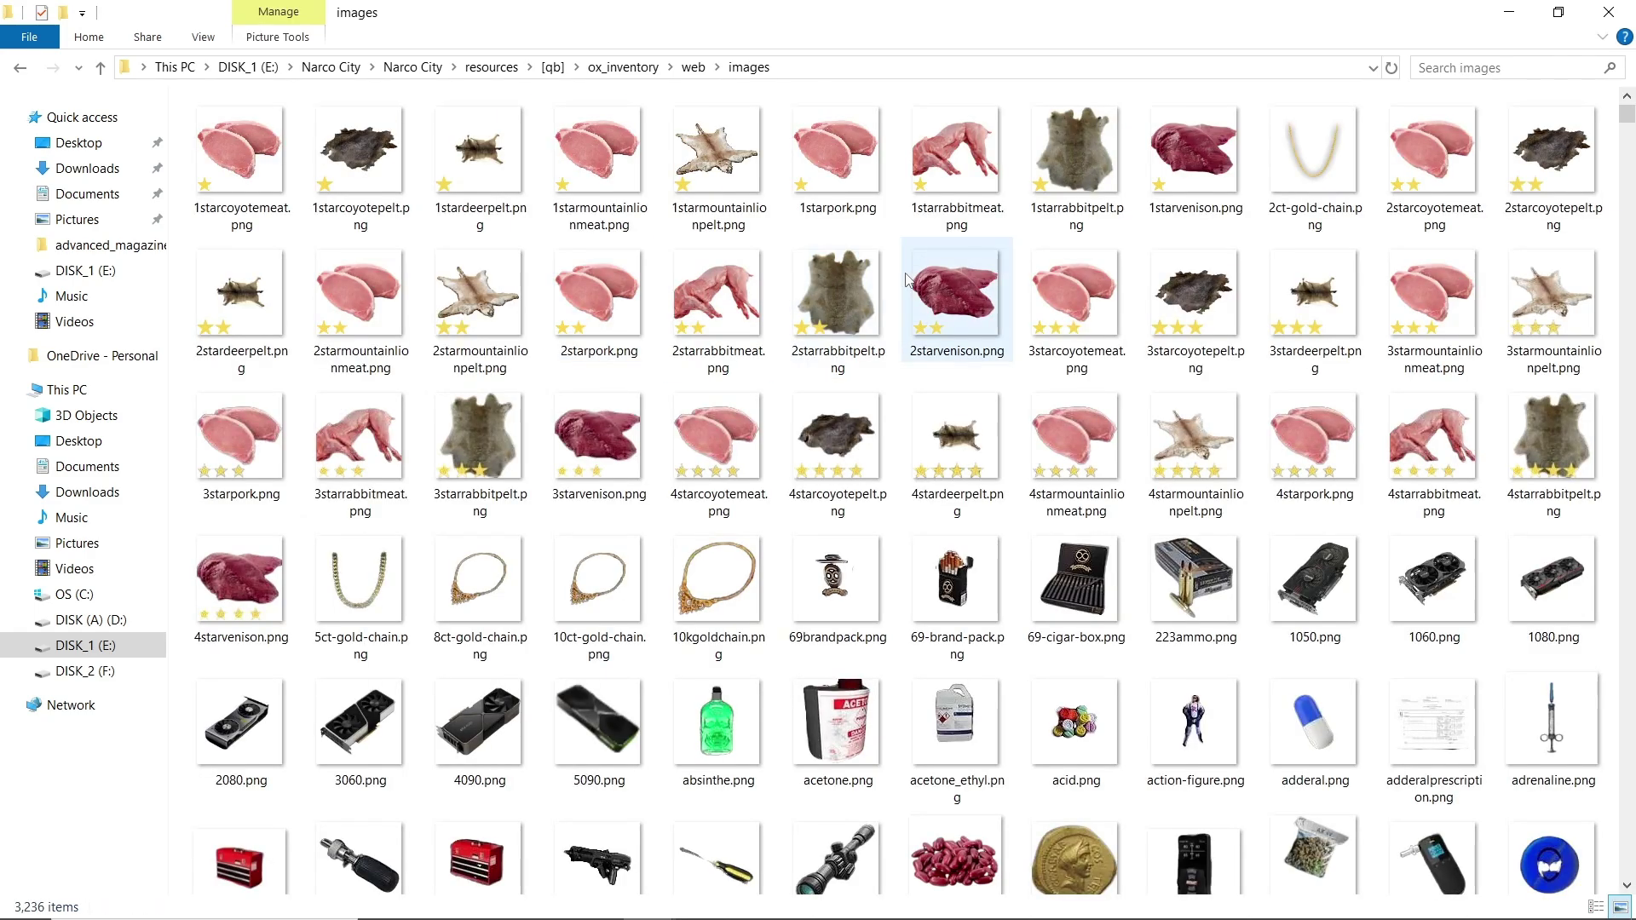
key("ctrl+v")
Navigate back to Advanced Ammo V1's [inventory]\advanced_magazines_ox folder.
key("alt+Up")
key("alt+Up")
key("alt+Up")
key("alt+Up")
key("alt+Up")
key("alt+Up")
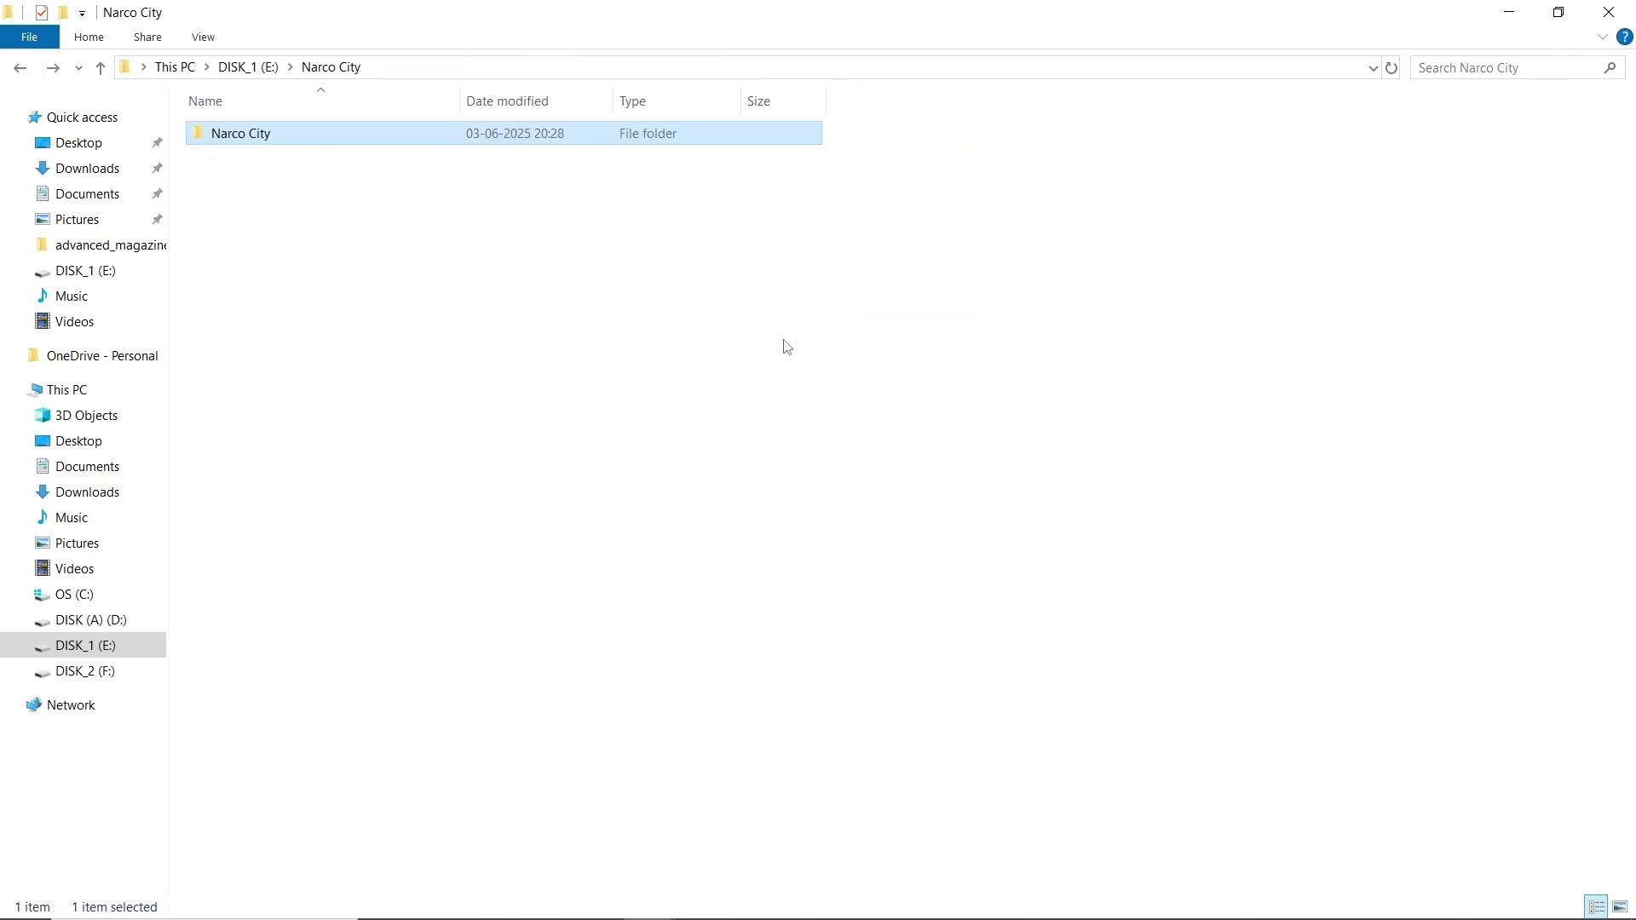
key("alt+Up")
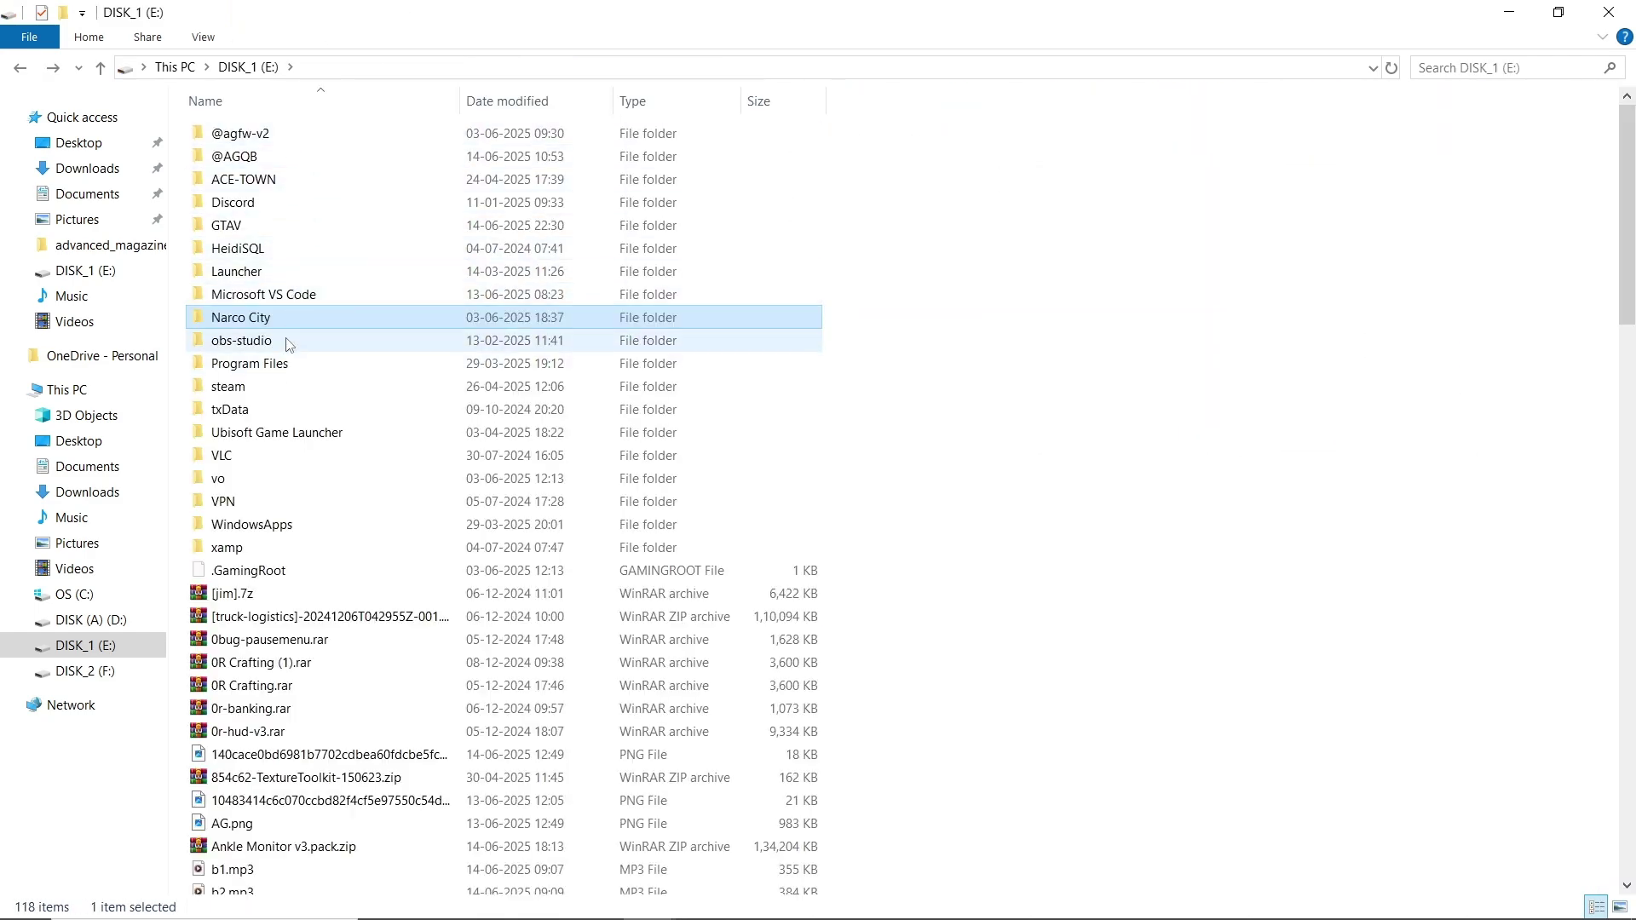
key("alt+Left")
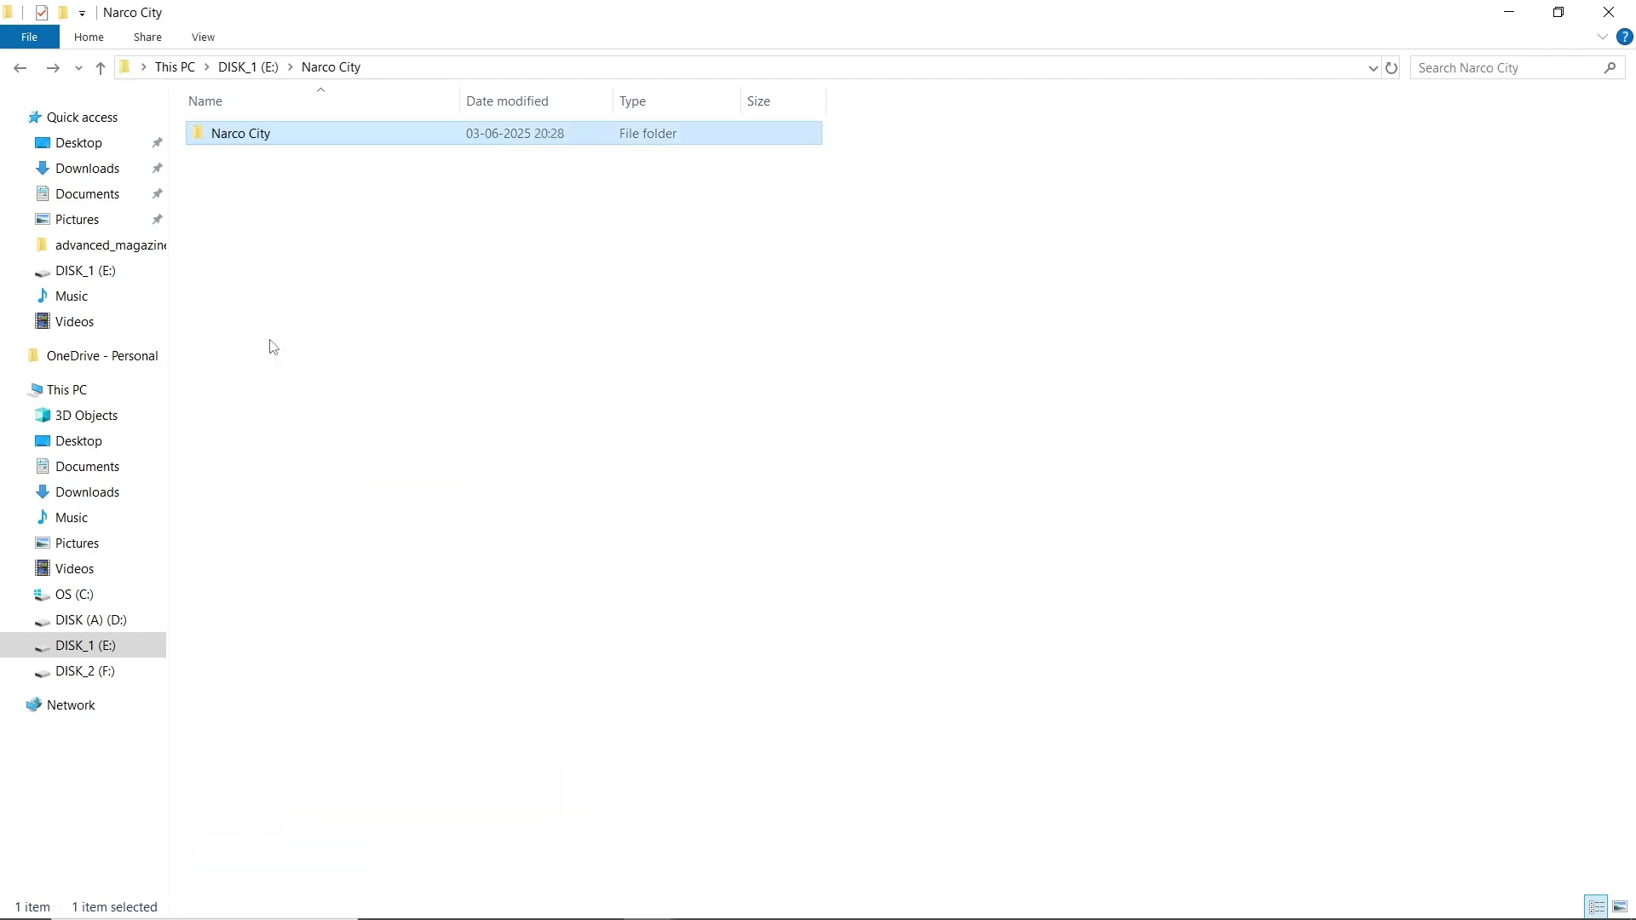
key("alt+Left")
key("alt+Right")
key("alt+Right")
key("alt+Right")
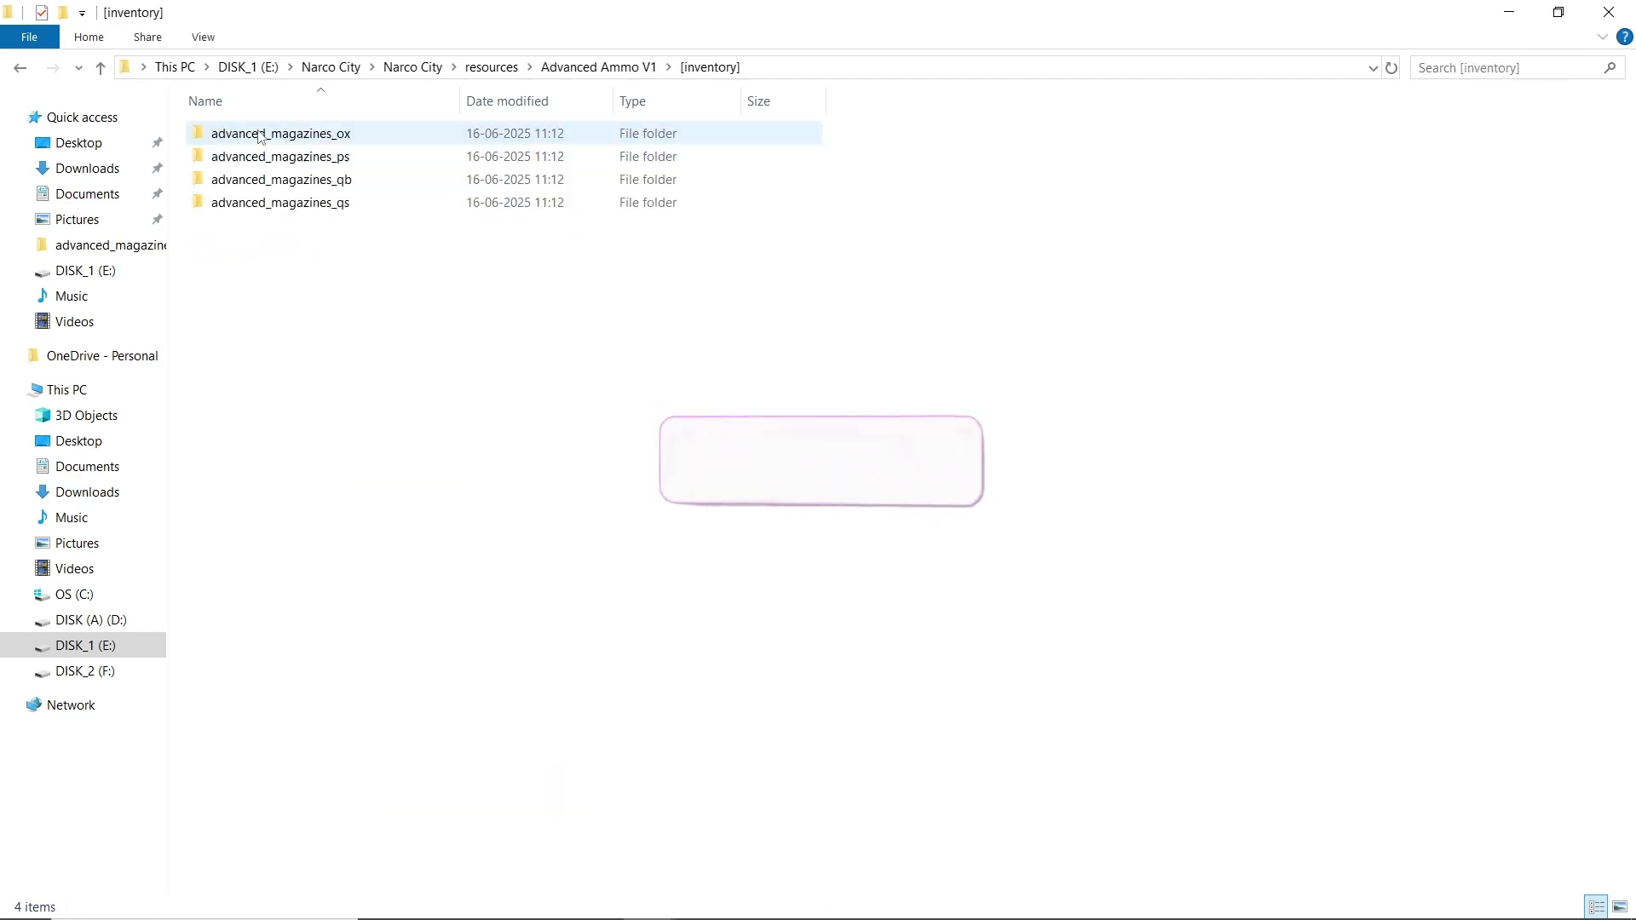
double_click(243, 136)
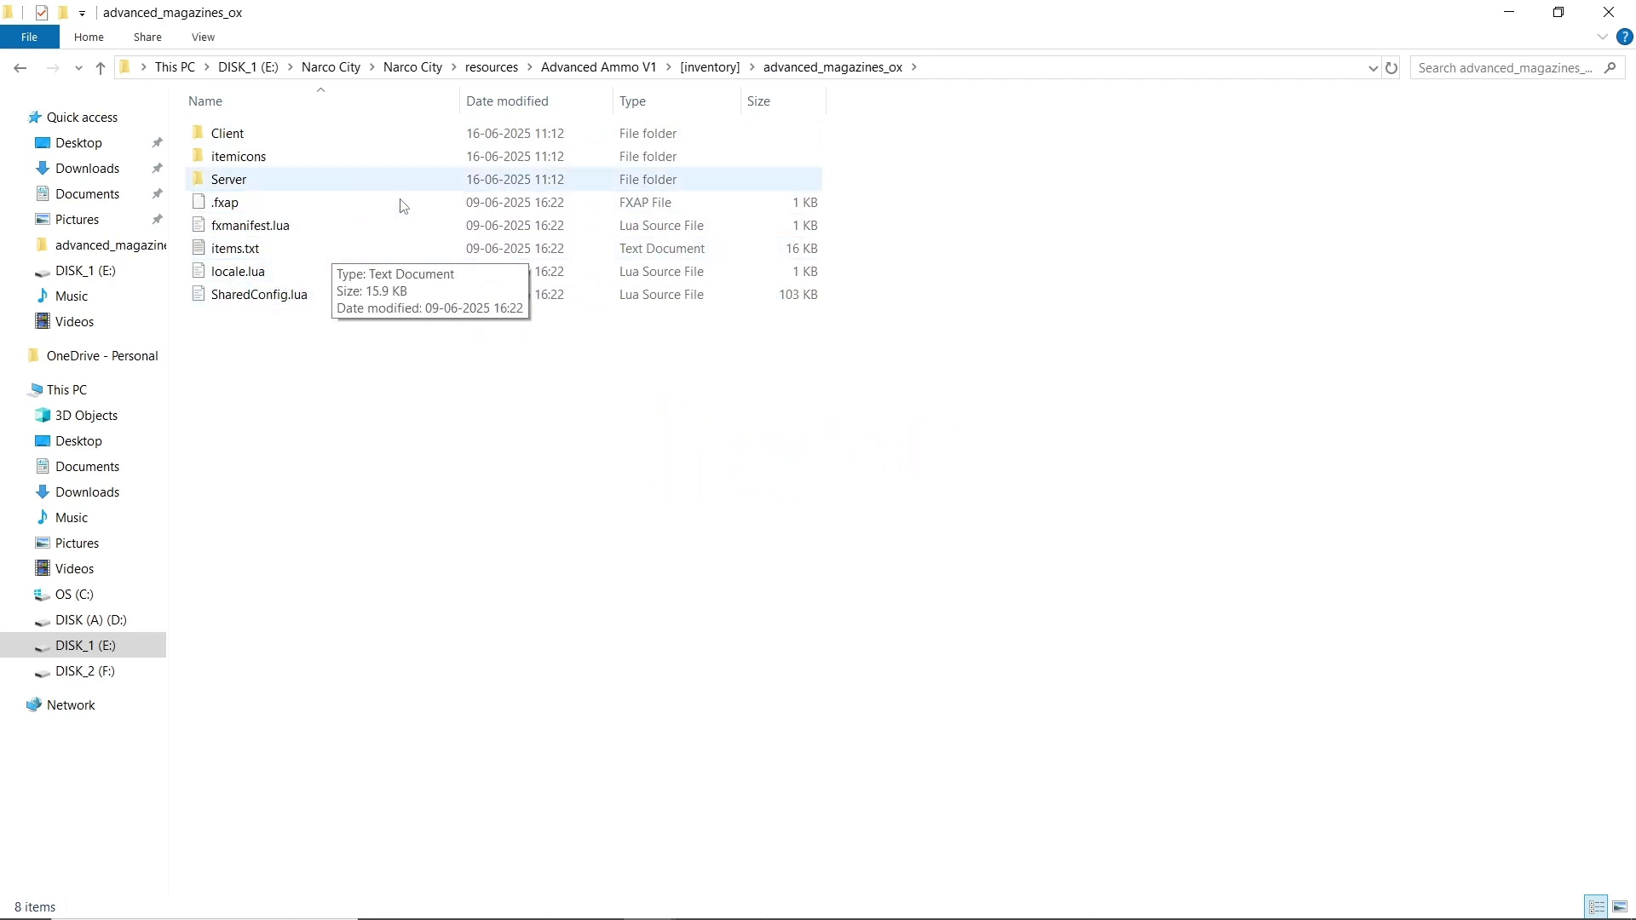
Copy the advanced_magazines_ox folder from Advanced Ammo V1's [inventory].
key("alt+Left")
right_click(304, 135)
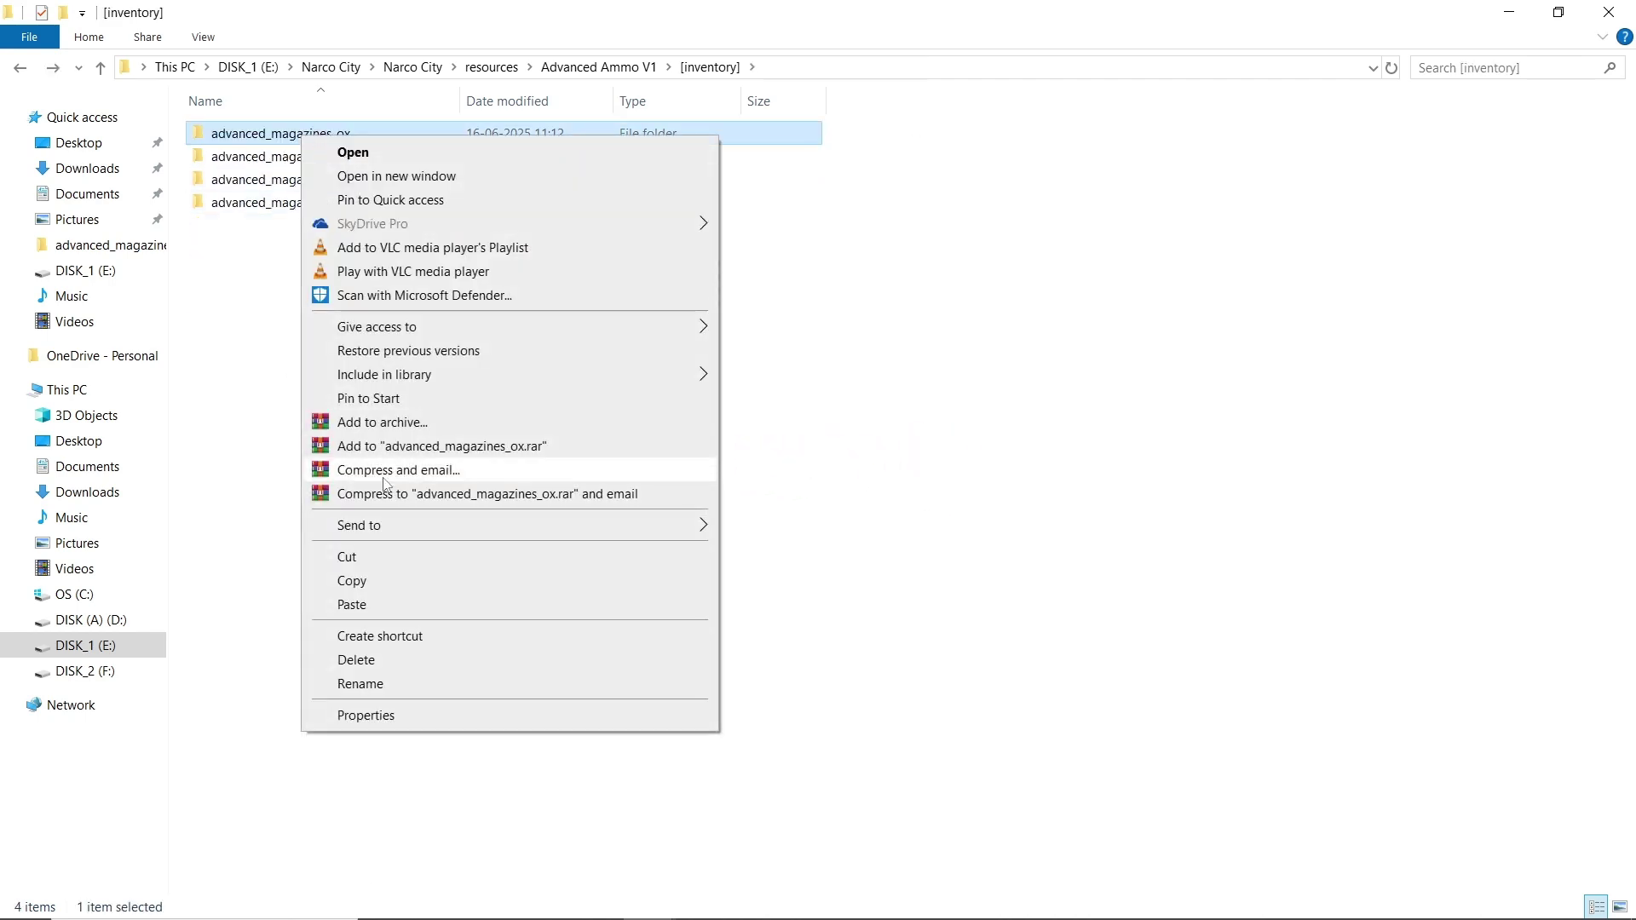
left_click(345, 580)
key("alt+Left")
double_click(247, 157)
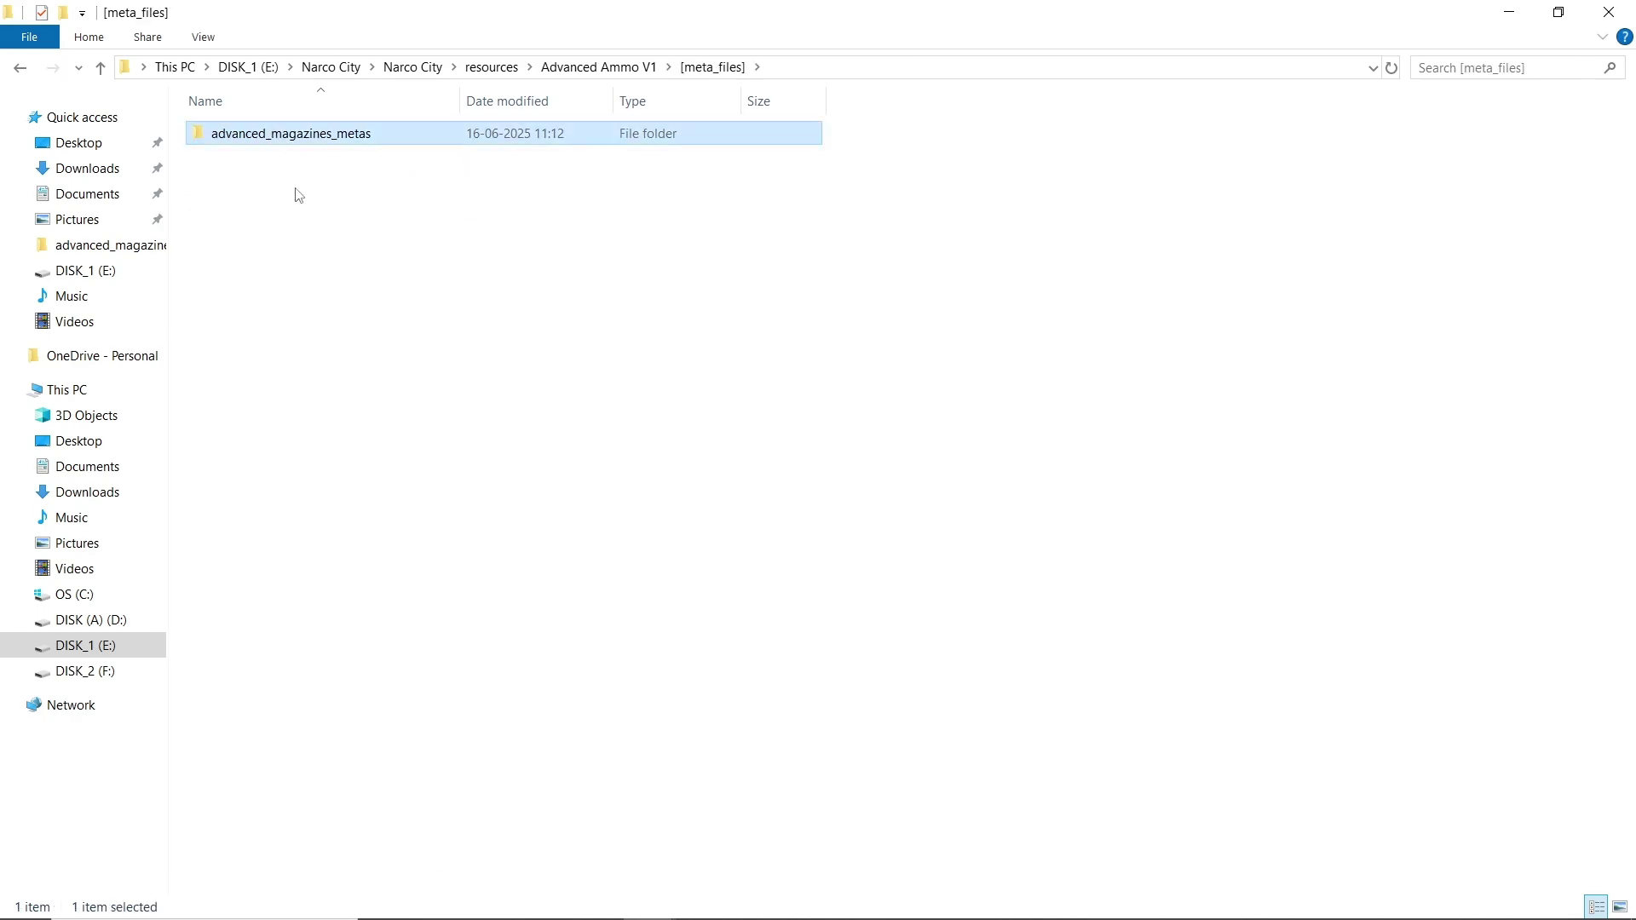
key("alt+Left")
double_click(256, 134)
left_click(273, 135)
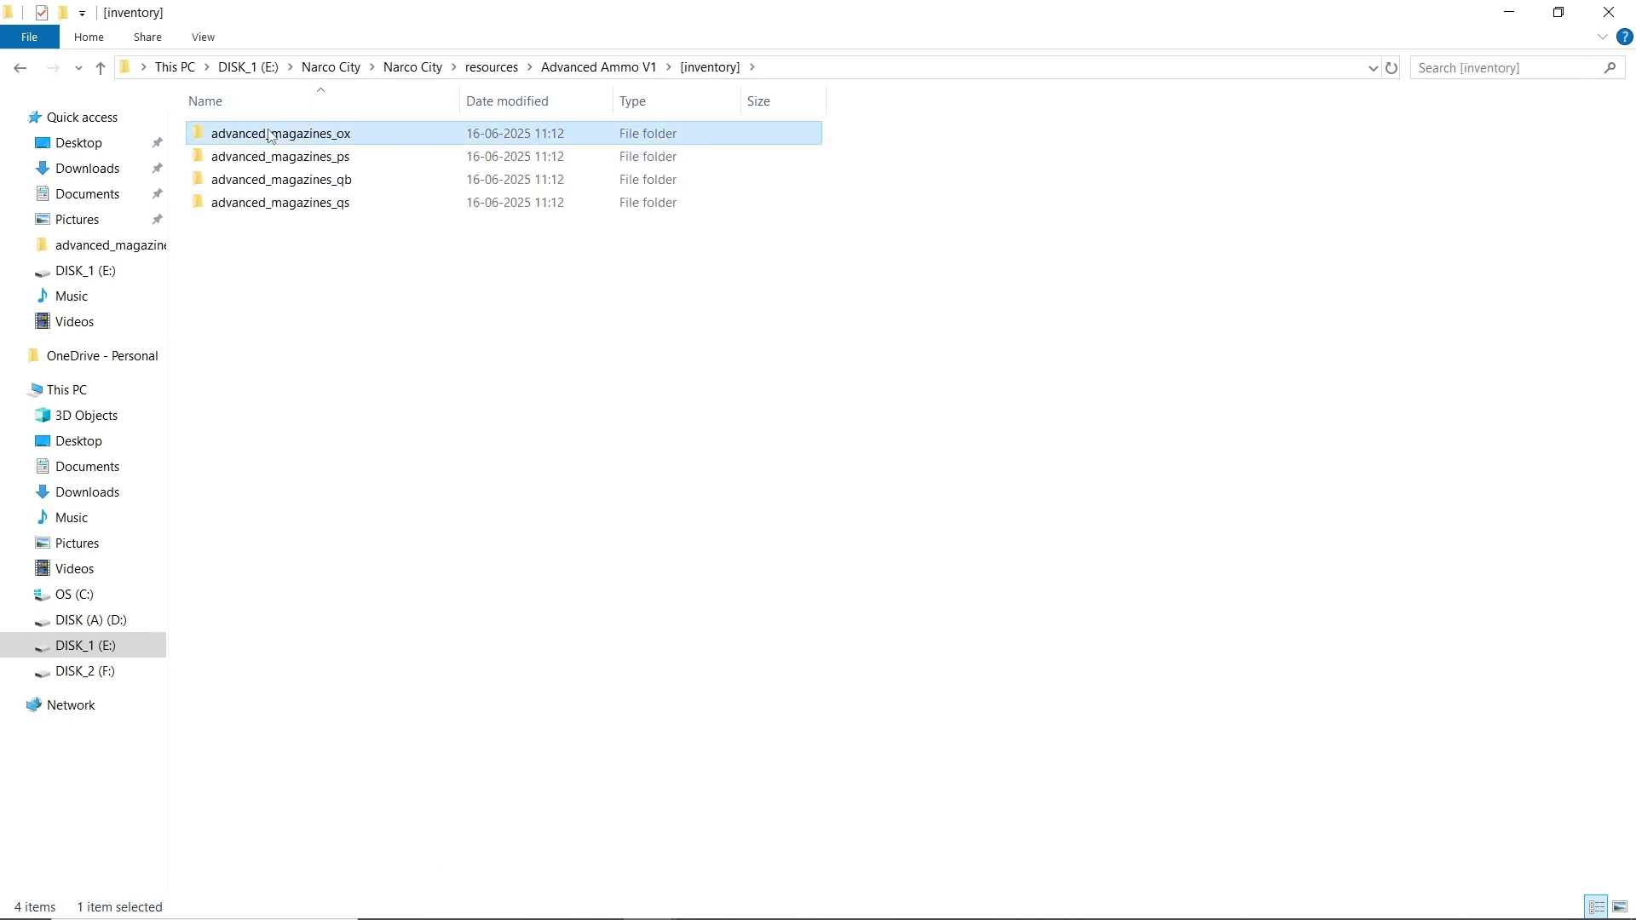
Select advanced_magazines_metas in [meta_files], then open it inside resources\[qb] to confirm its 7 items.
key("alt+Left")
key("alt+Left")
double_click(276, 211)
key("alt+Left")
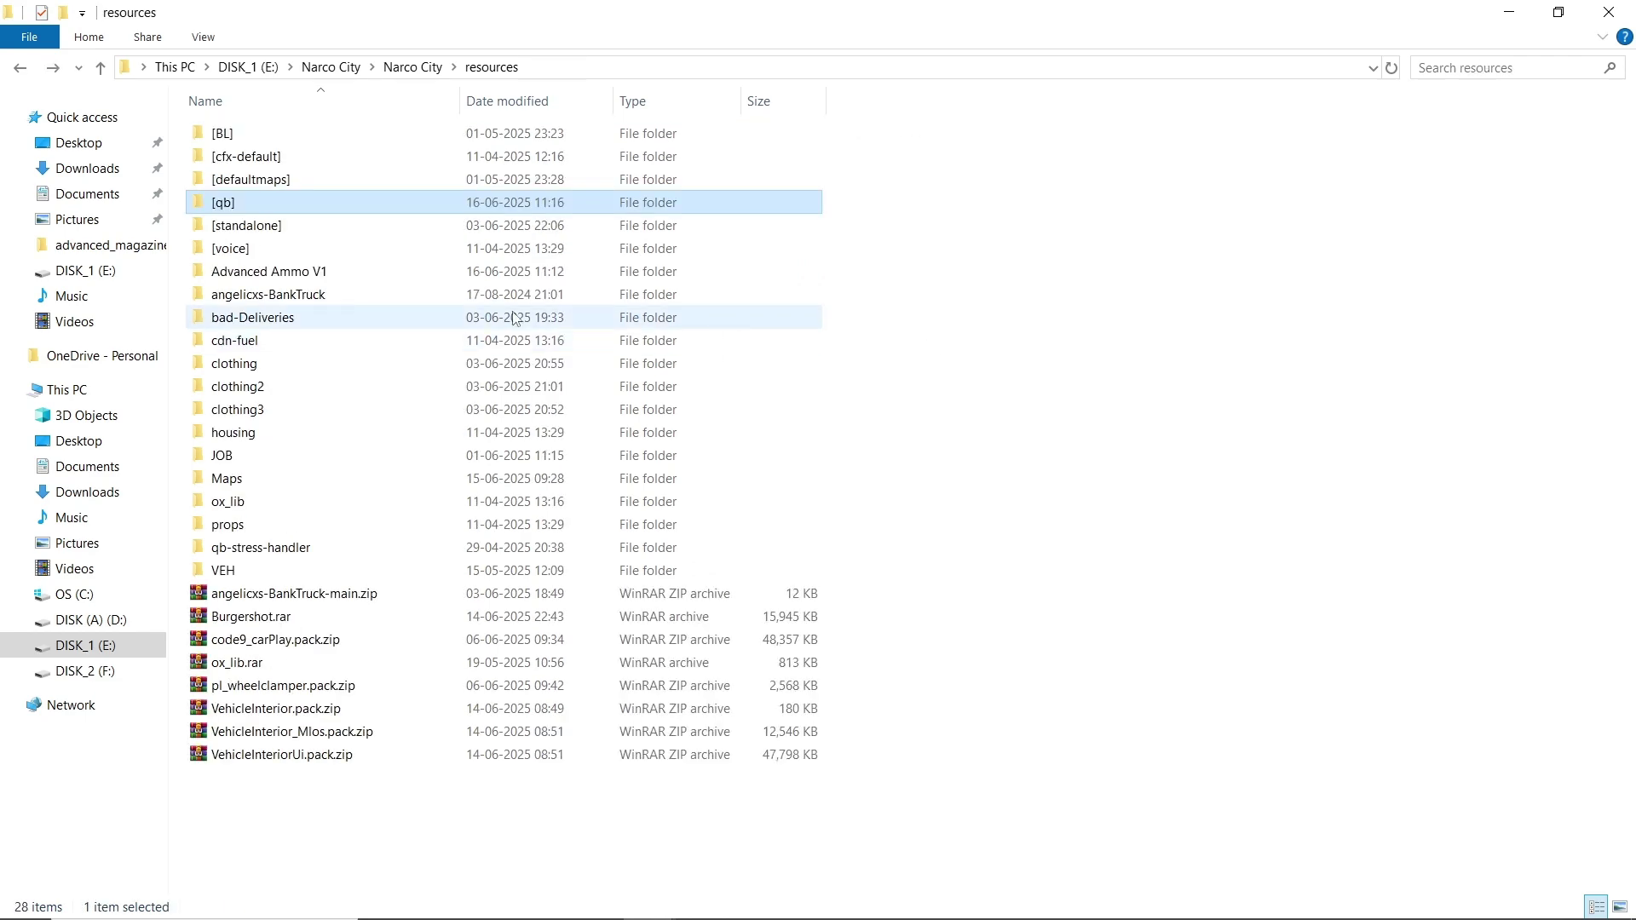
double_click(256, 271)
double_click(266, 158)
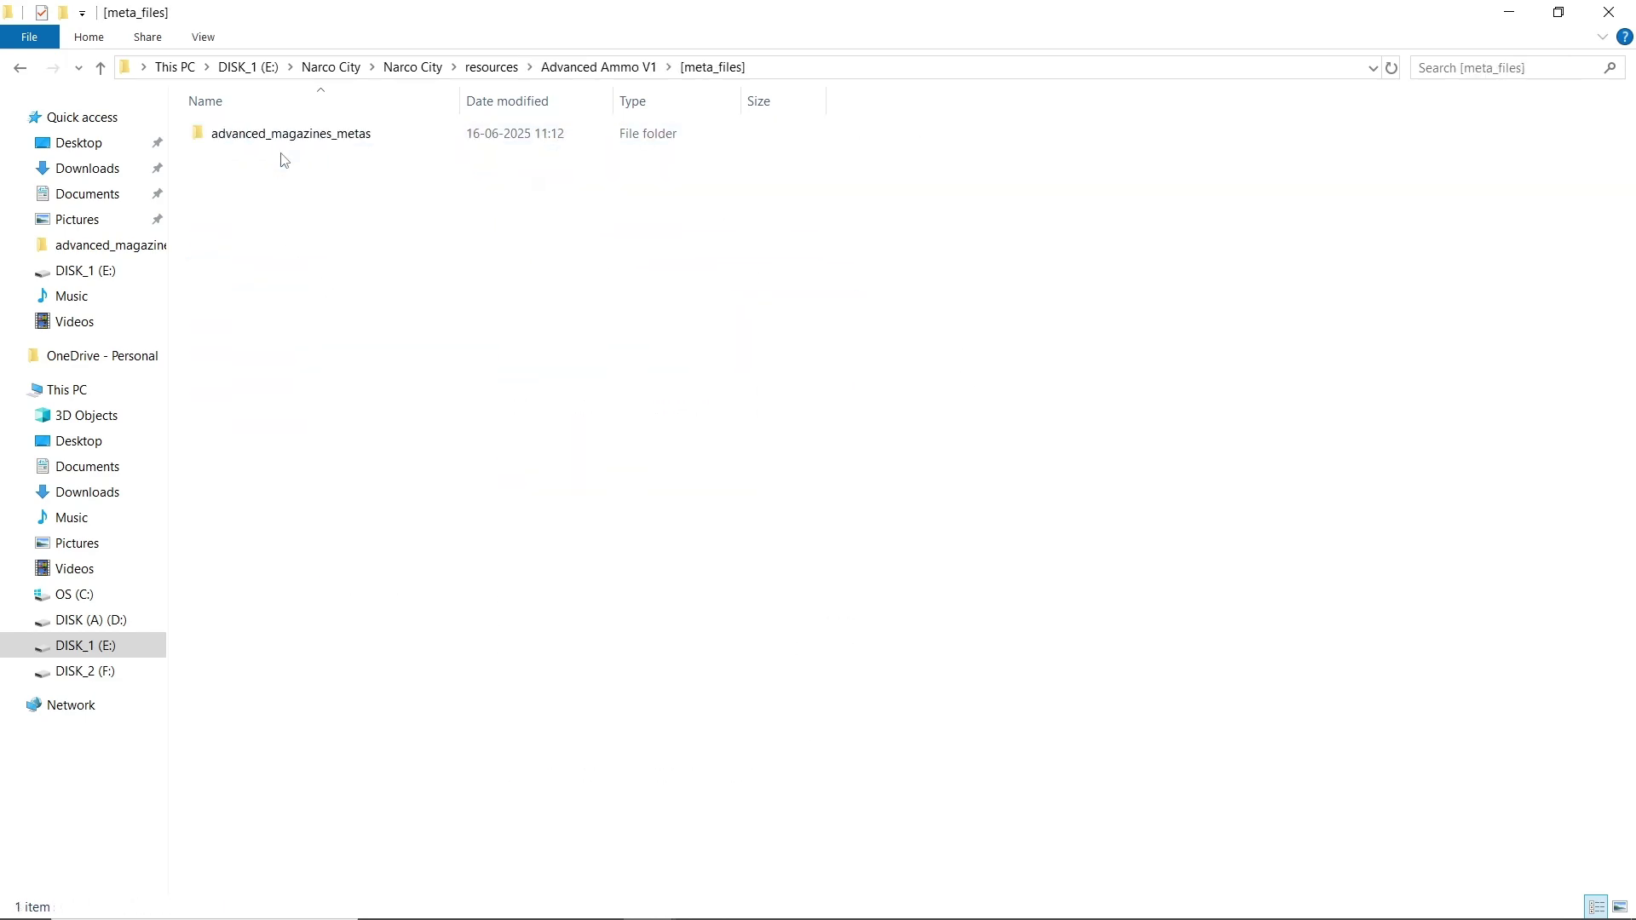
left_click(260, 134)
key("alt+Left")
key("alt+Left")
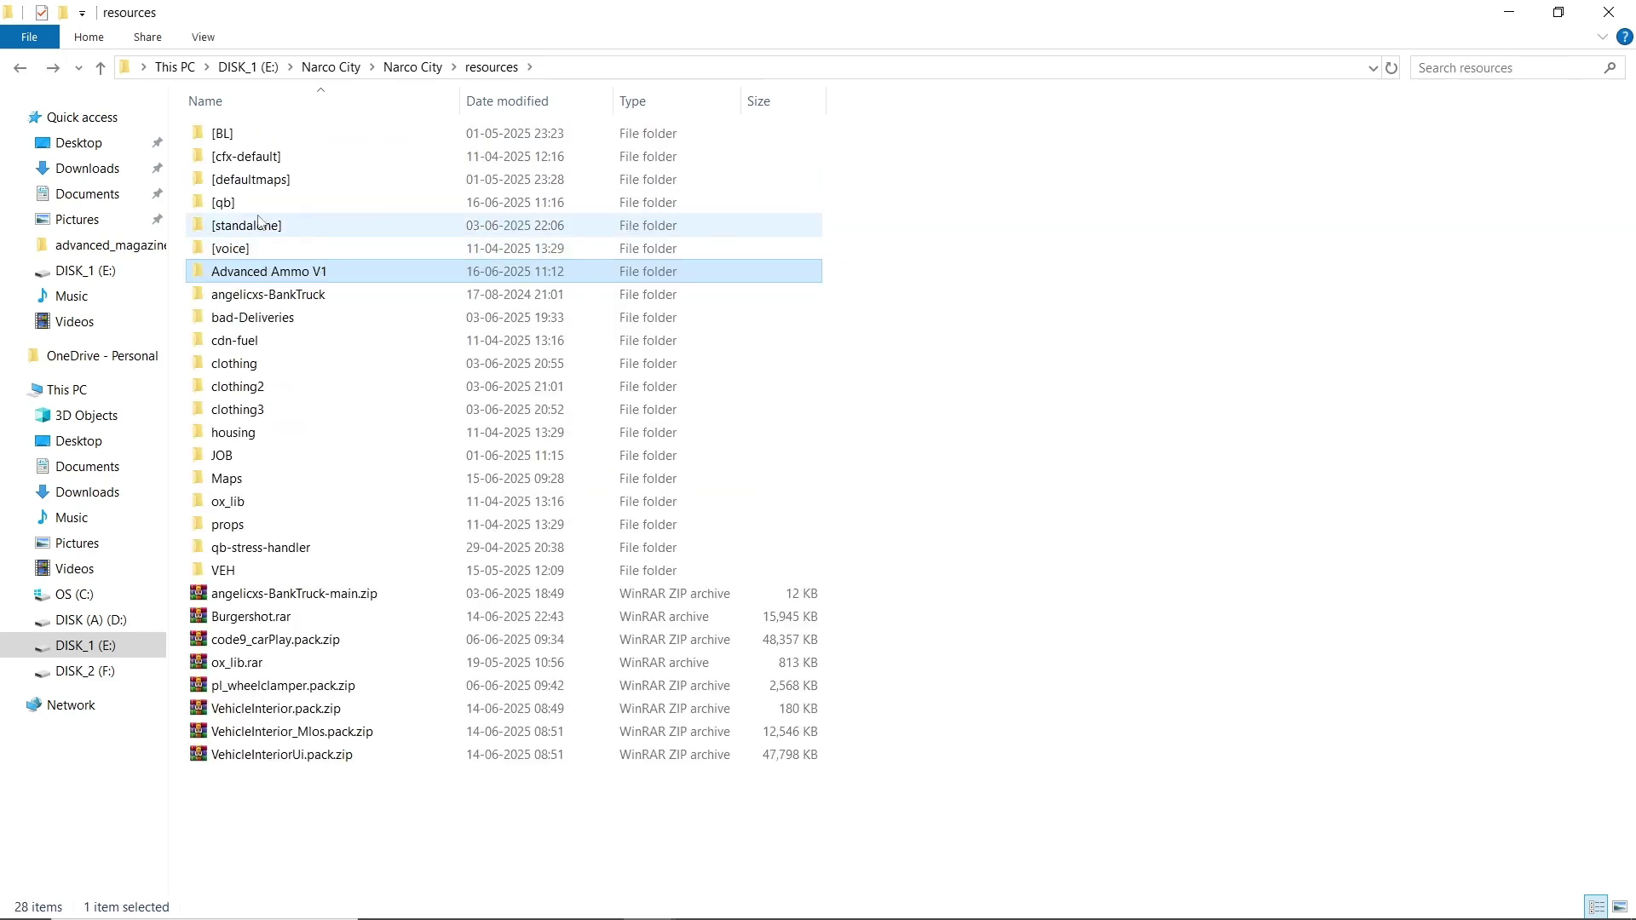
double_click(224, 202)
double_click(374, 135)
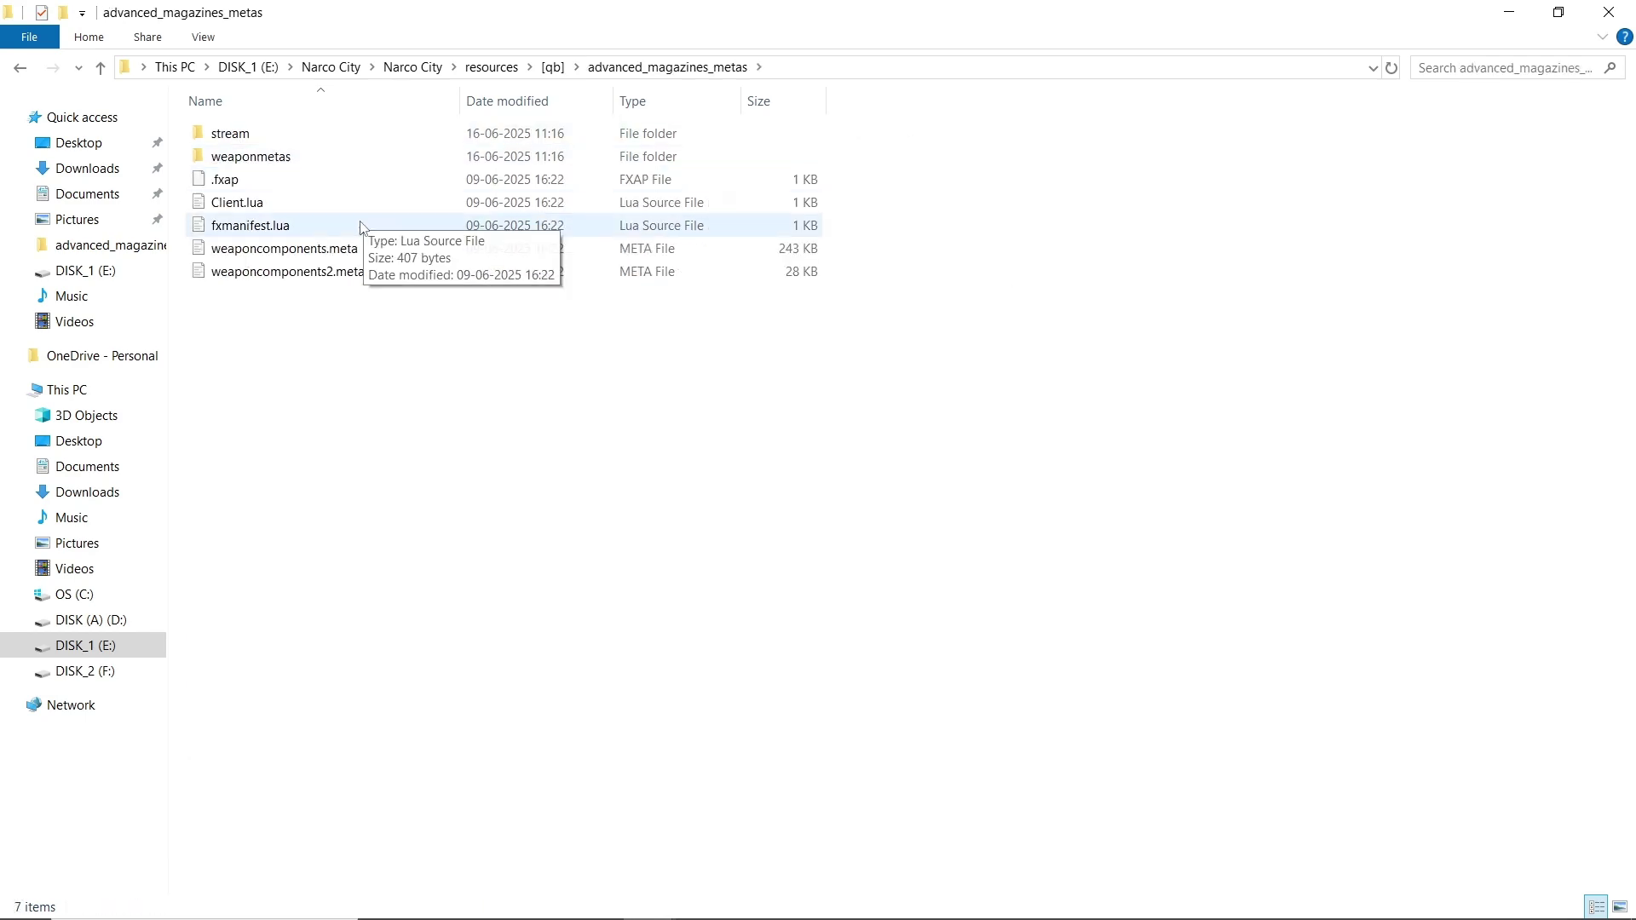
key("alt+Left")
key("alt+Left")
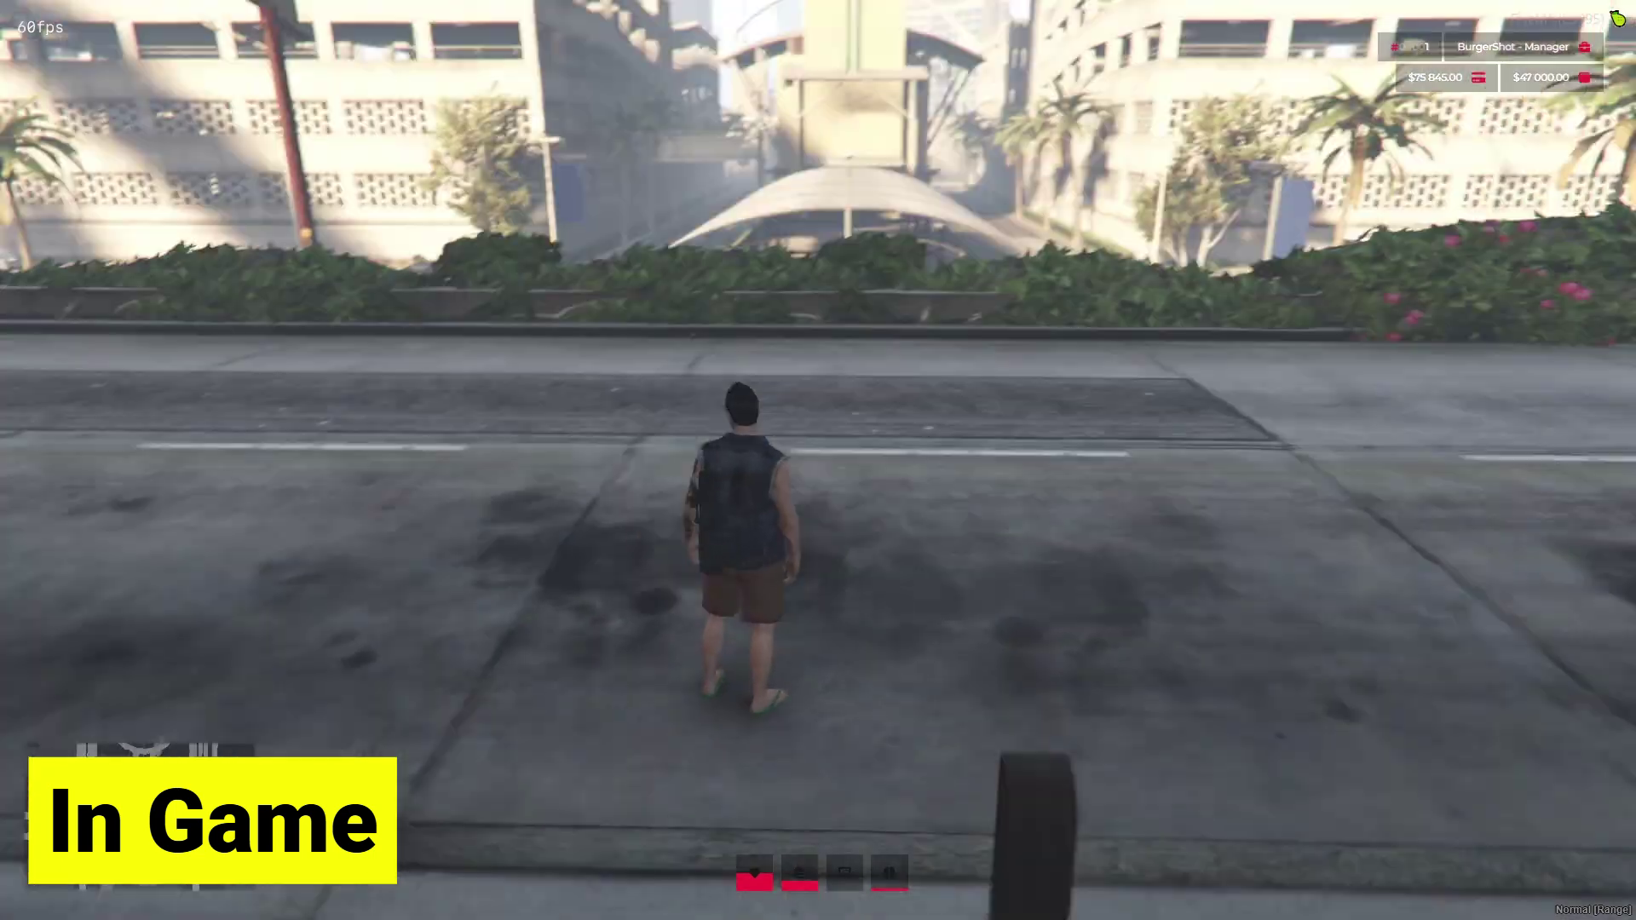
Open the in-game inventory and scroll through the pistol, revolver, rifle, shotgun, machine gun and sniper magazines.
key("w")
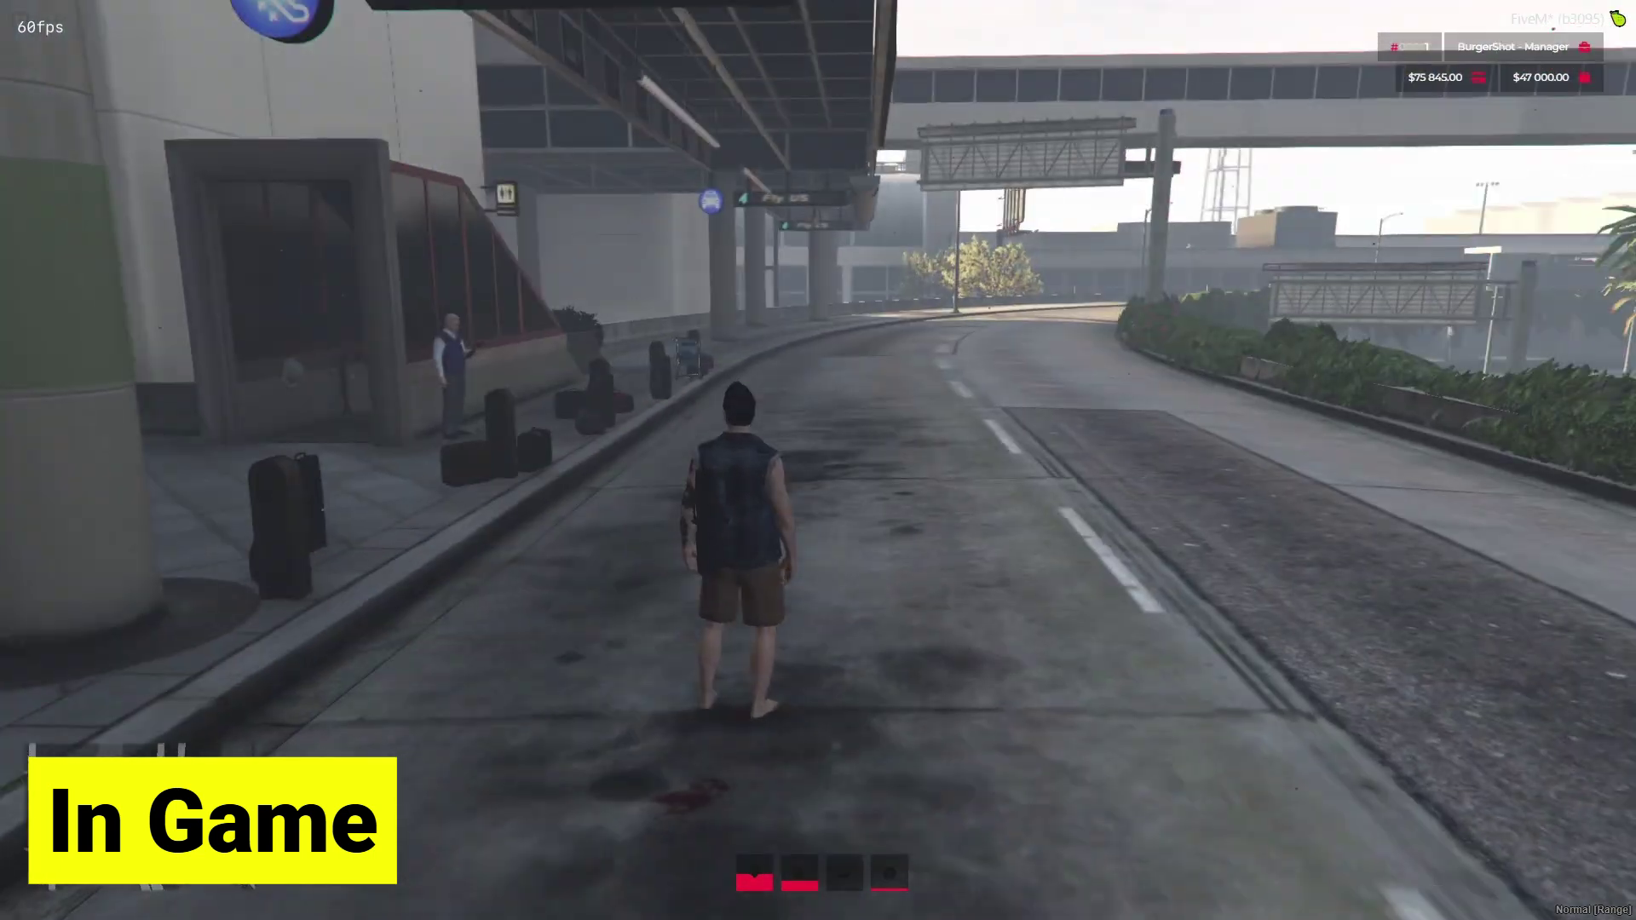
key("Tab")
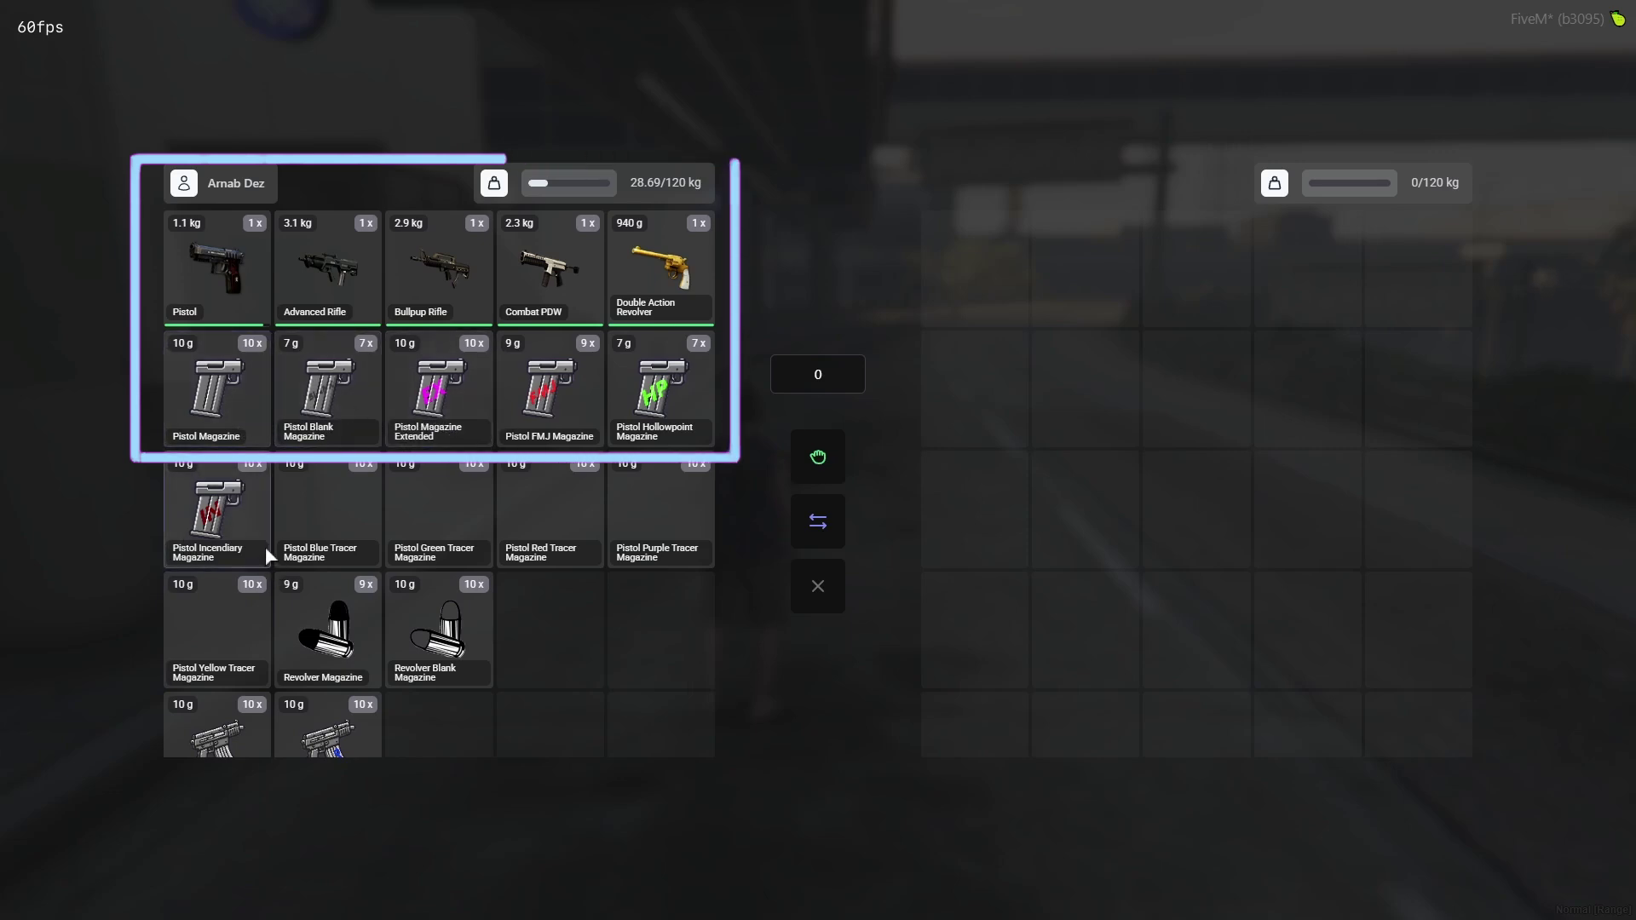
scroll(266, 548, "down", 2)
scroll(341, 426, "up", 2)
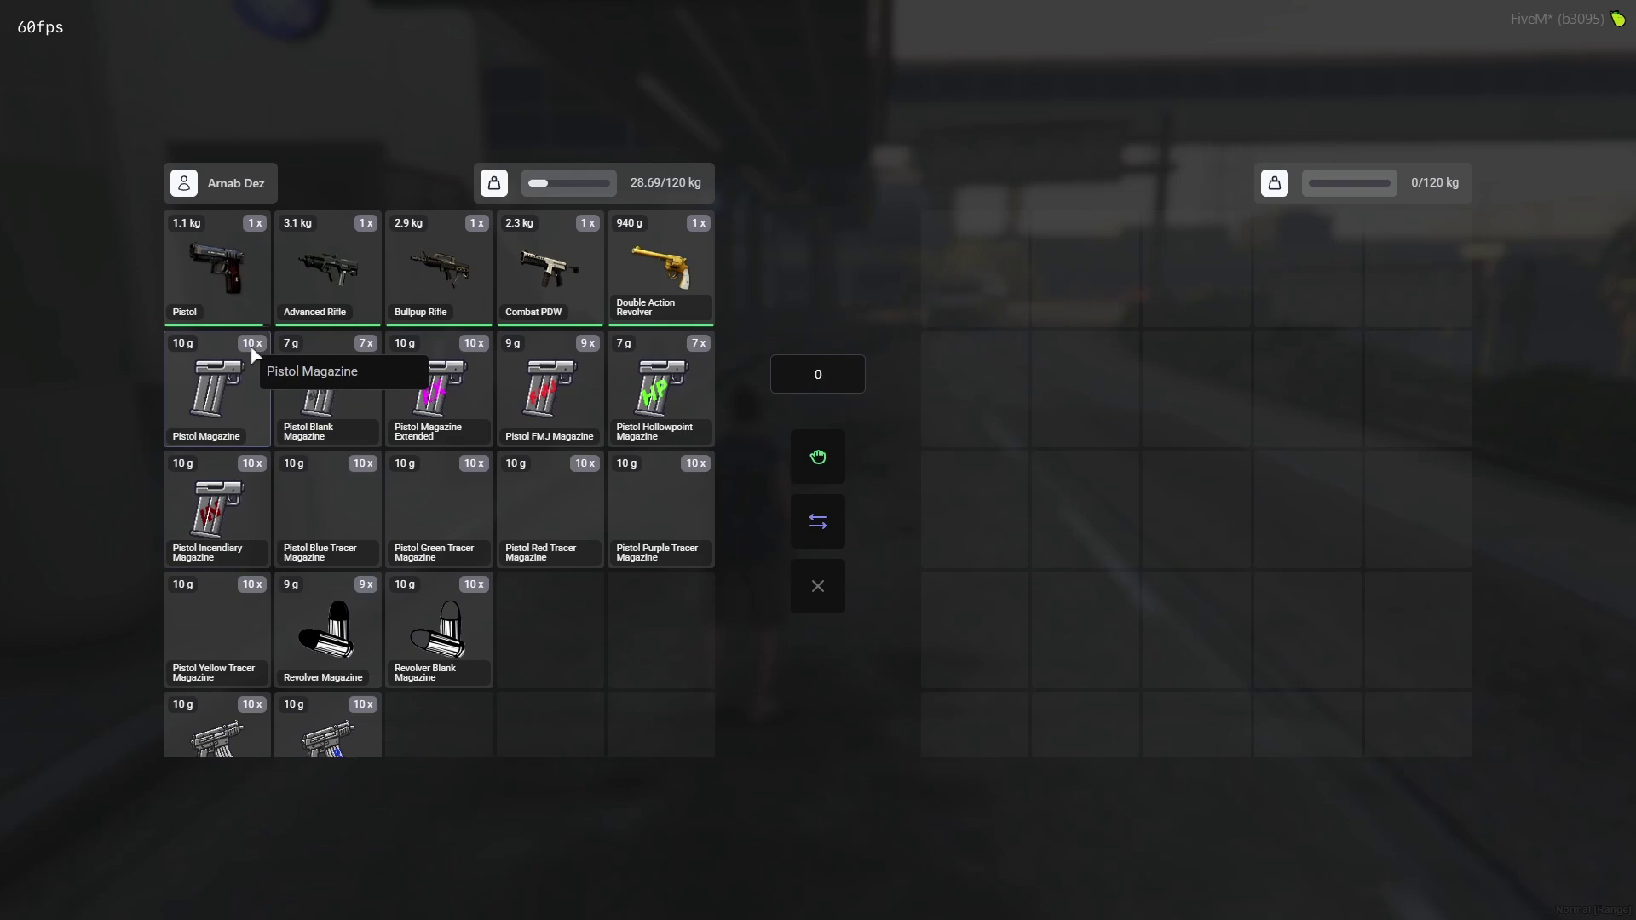
scroll(235, 621, "down", 1)
scroll(236, 620, "down", 3)
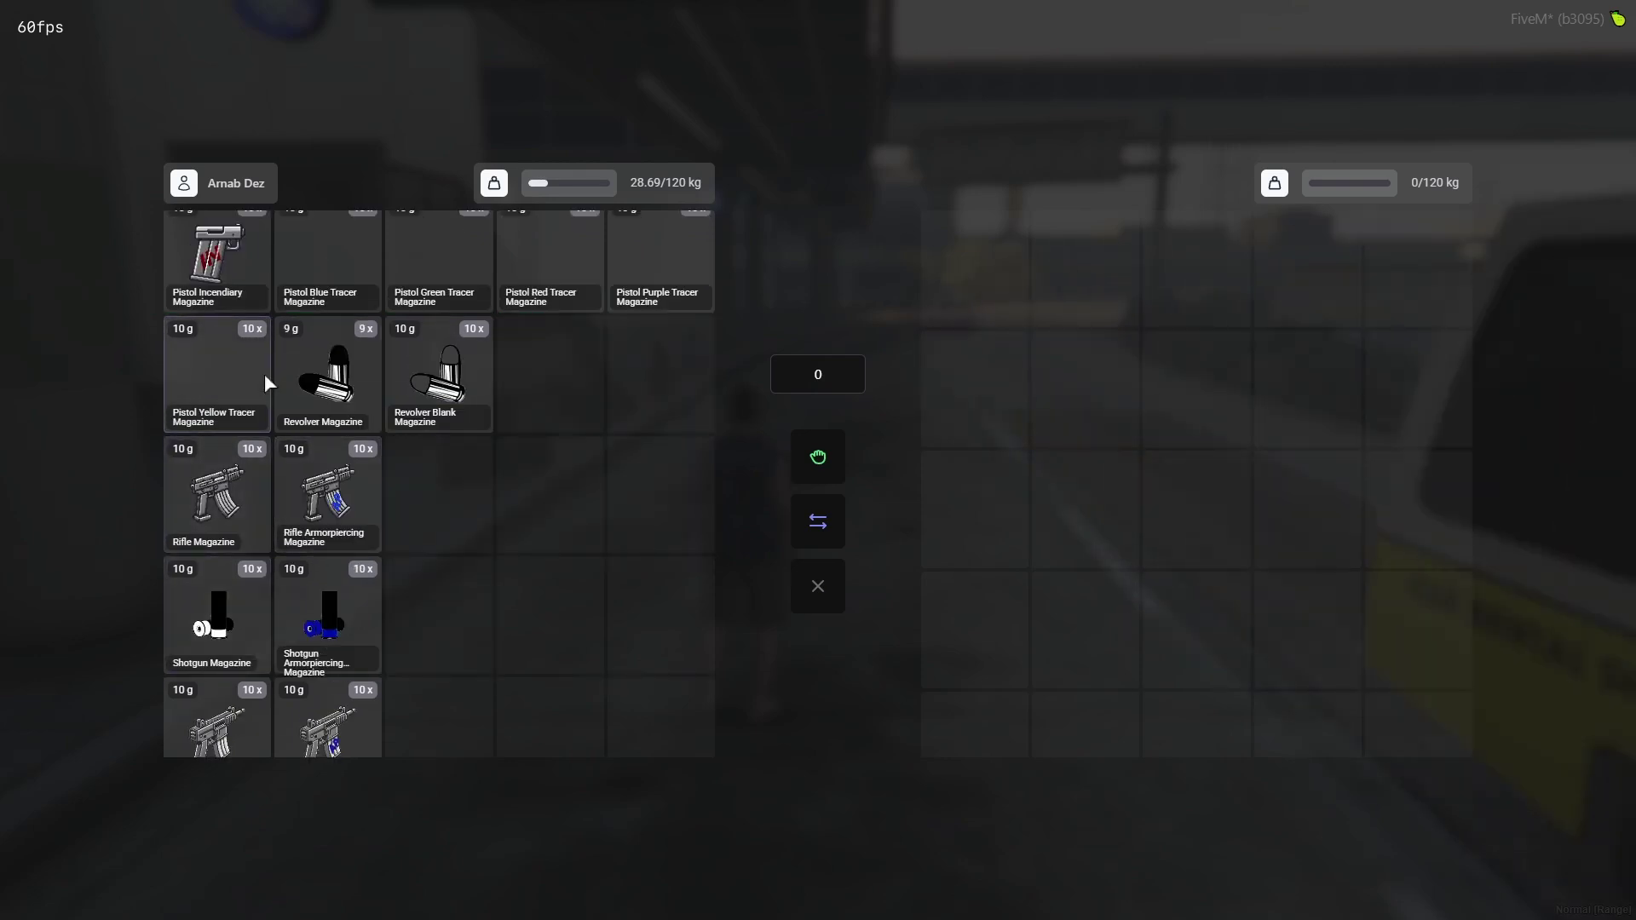
scroll(354, 424, "up", 3)
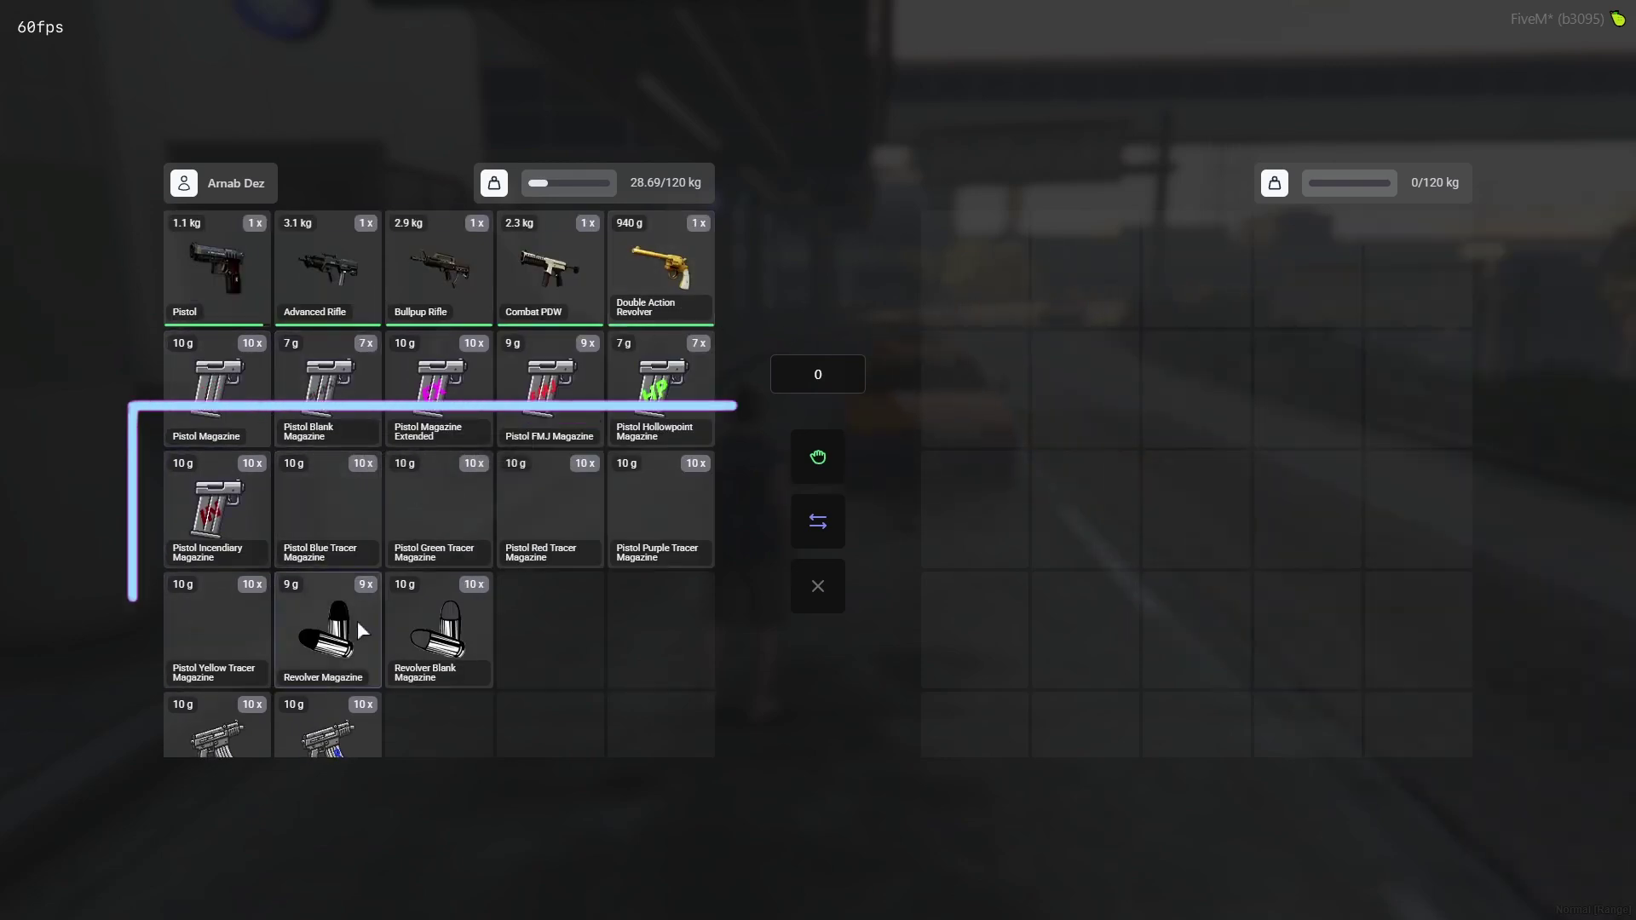
scroll(339, 639, "down", 3)
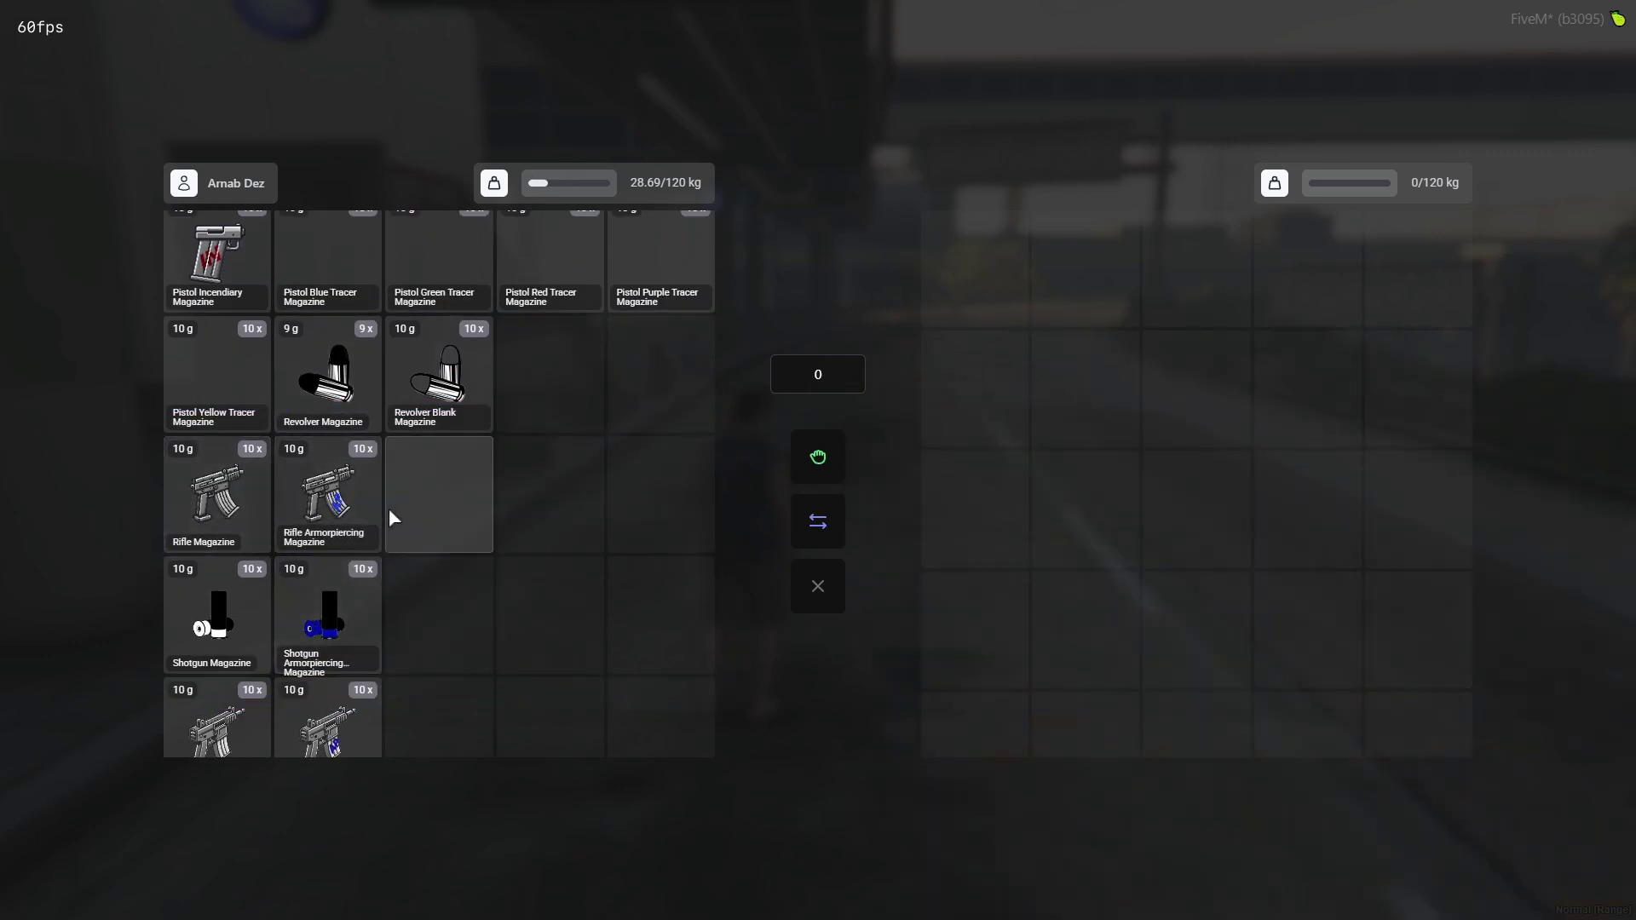
scroll(261, 637, "down", 5)
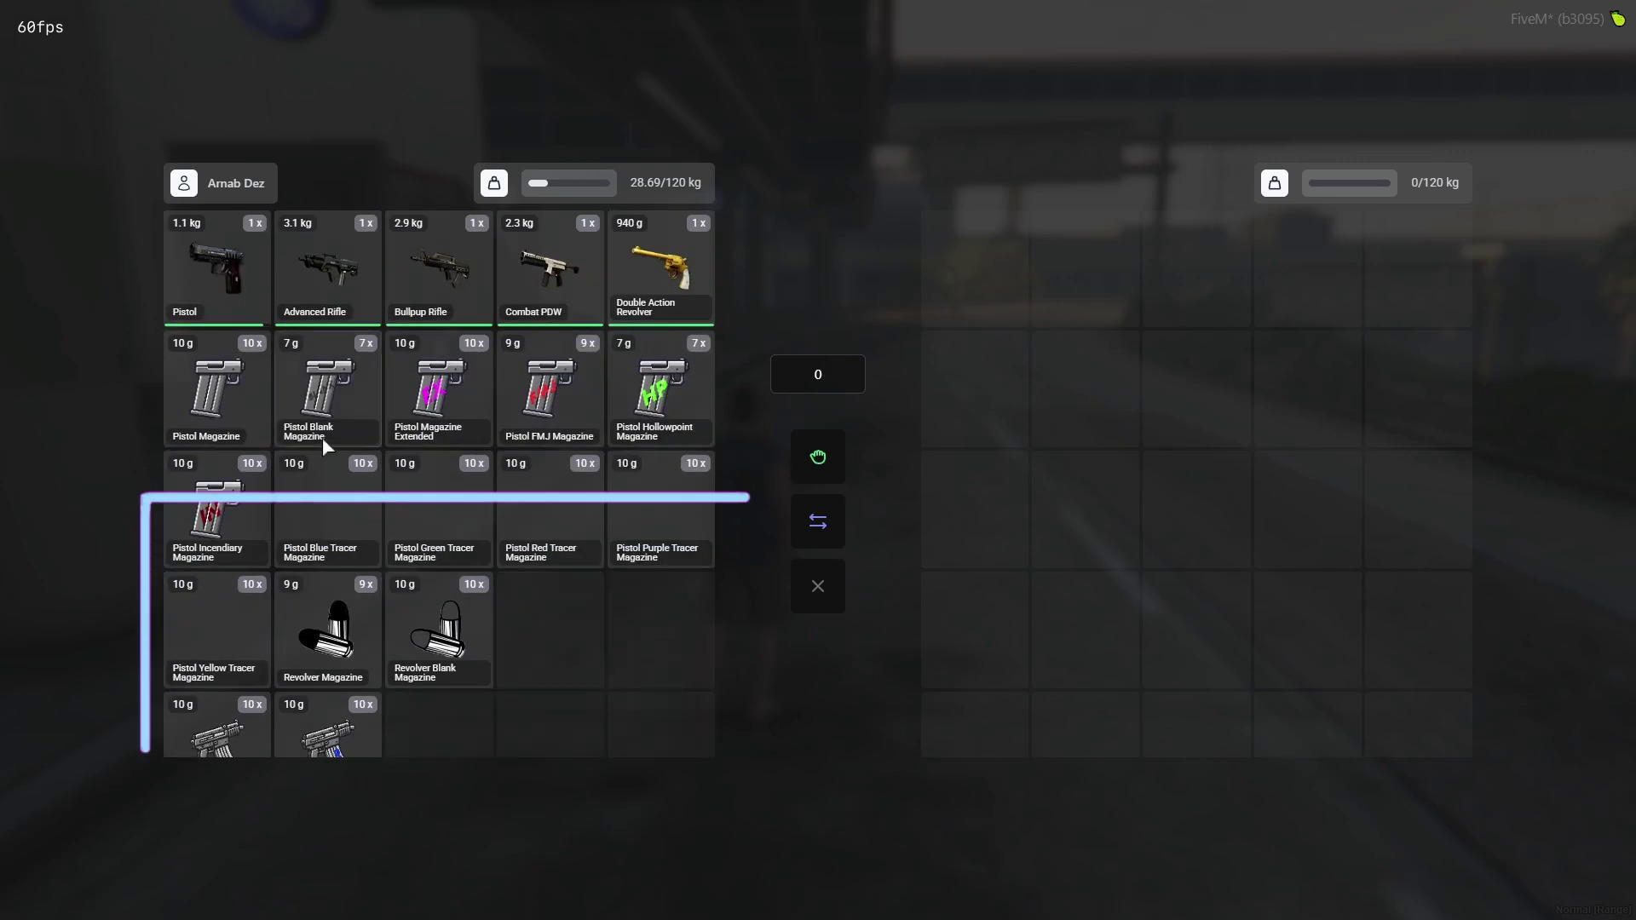
Load the standard Pistol Magazine and fire the pistol.
right_click(236, 300)
left_click(211, 368)
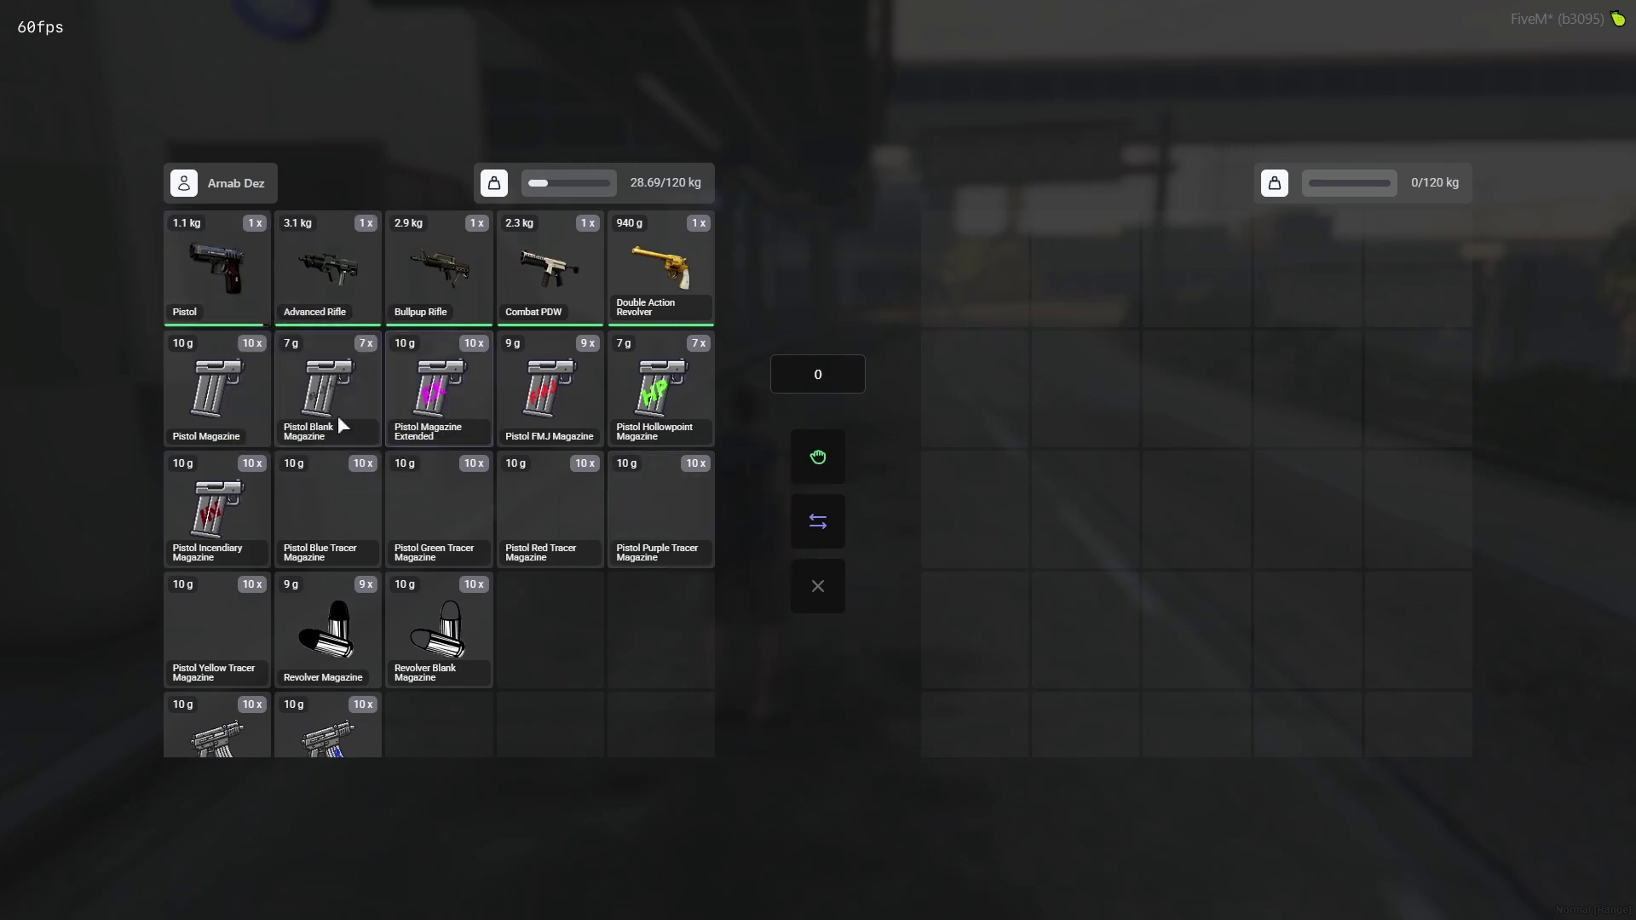
right_click(238, 392)
left_click(269, 417)
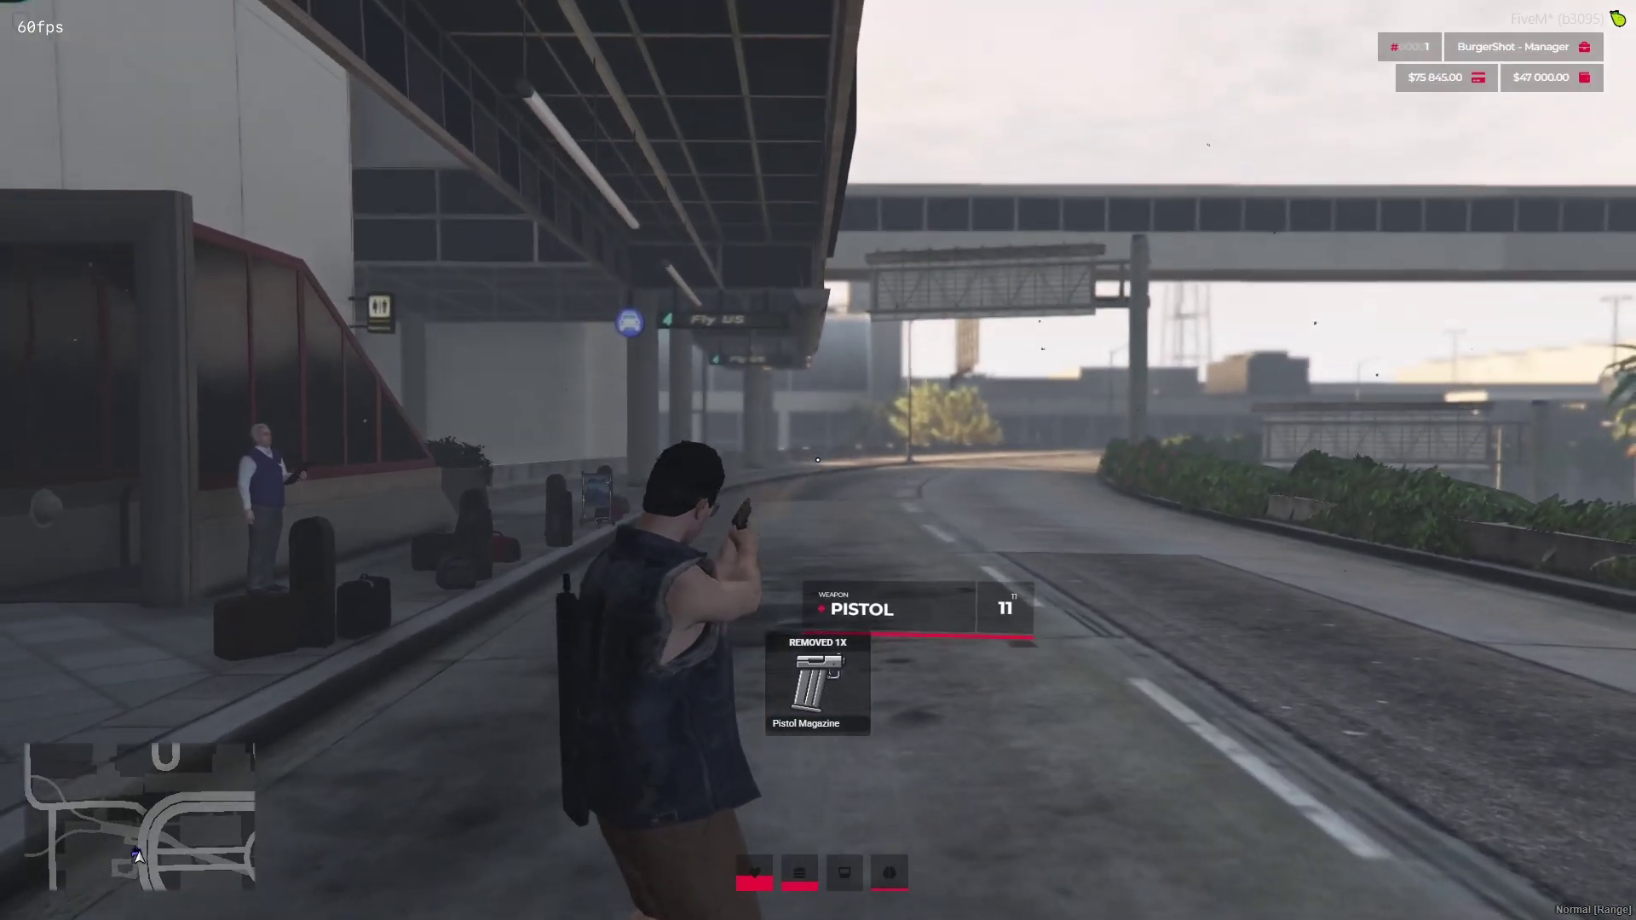
left_click(818, 460)
left_click(818, 460)
left_click(818, 460)
left_click(817, 460)
left_click(818, 460)
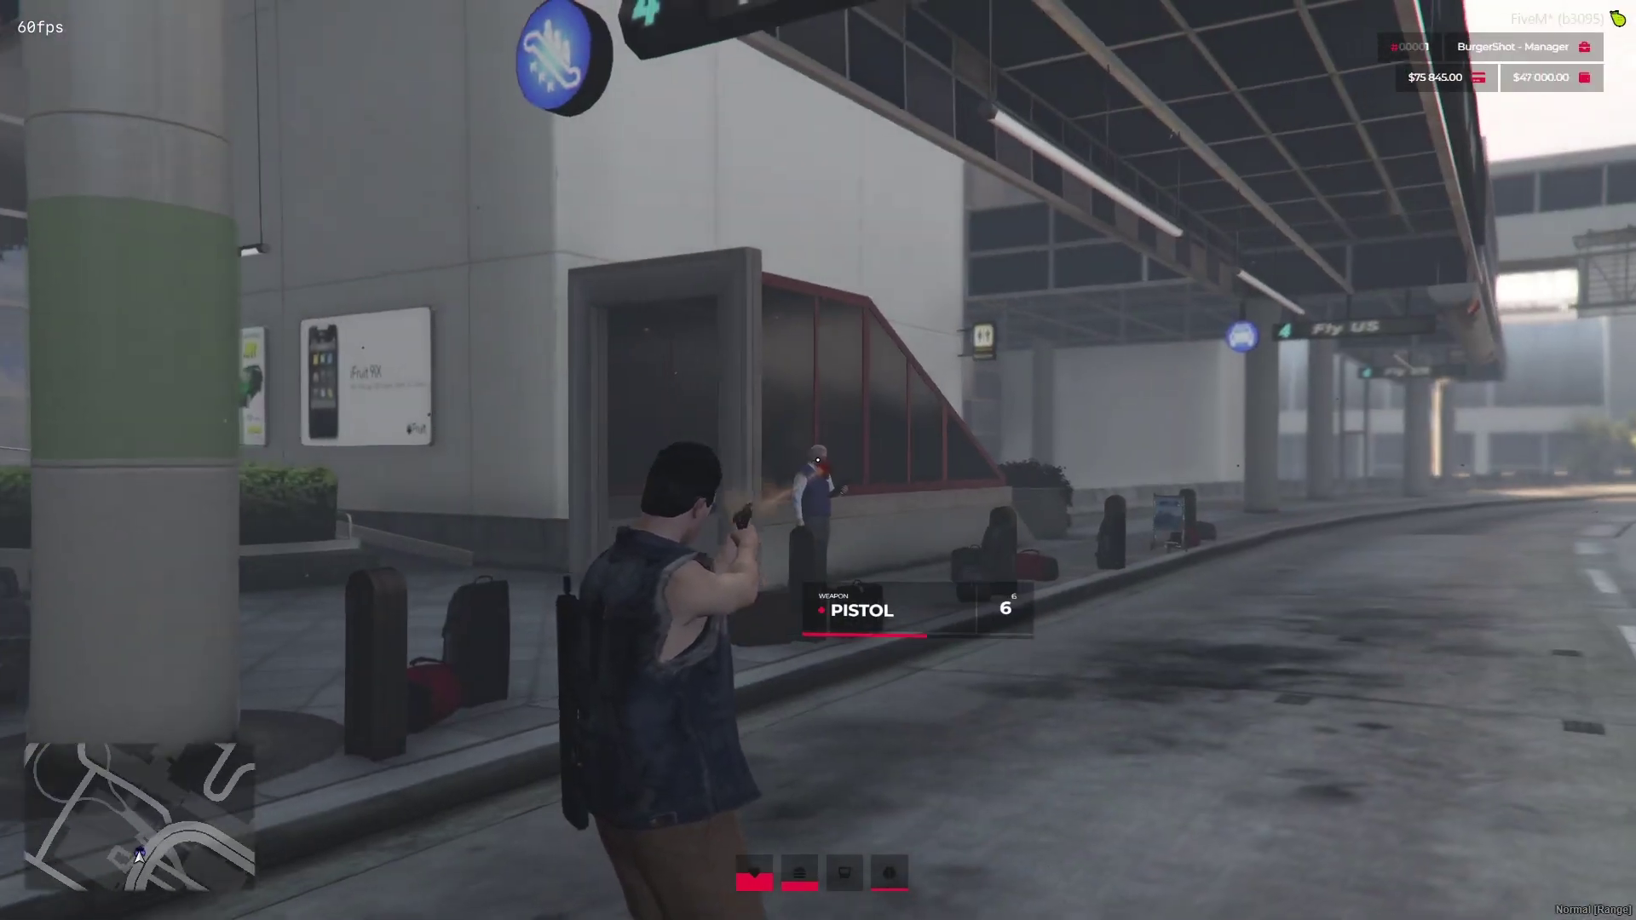
left_click(818, 460)
left_click(817, 460)
left_click(818, 460)
left_click(818, 460)
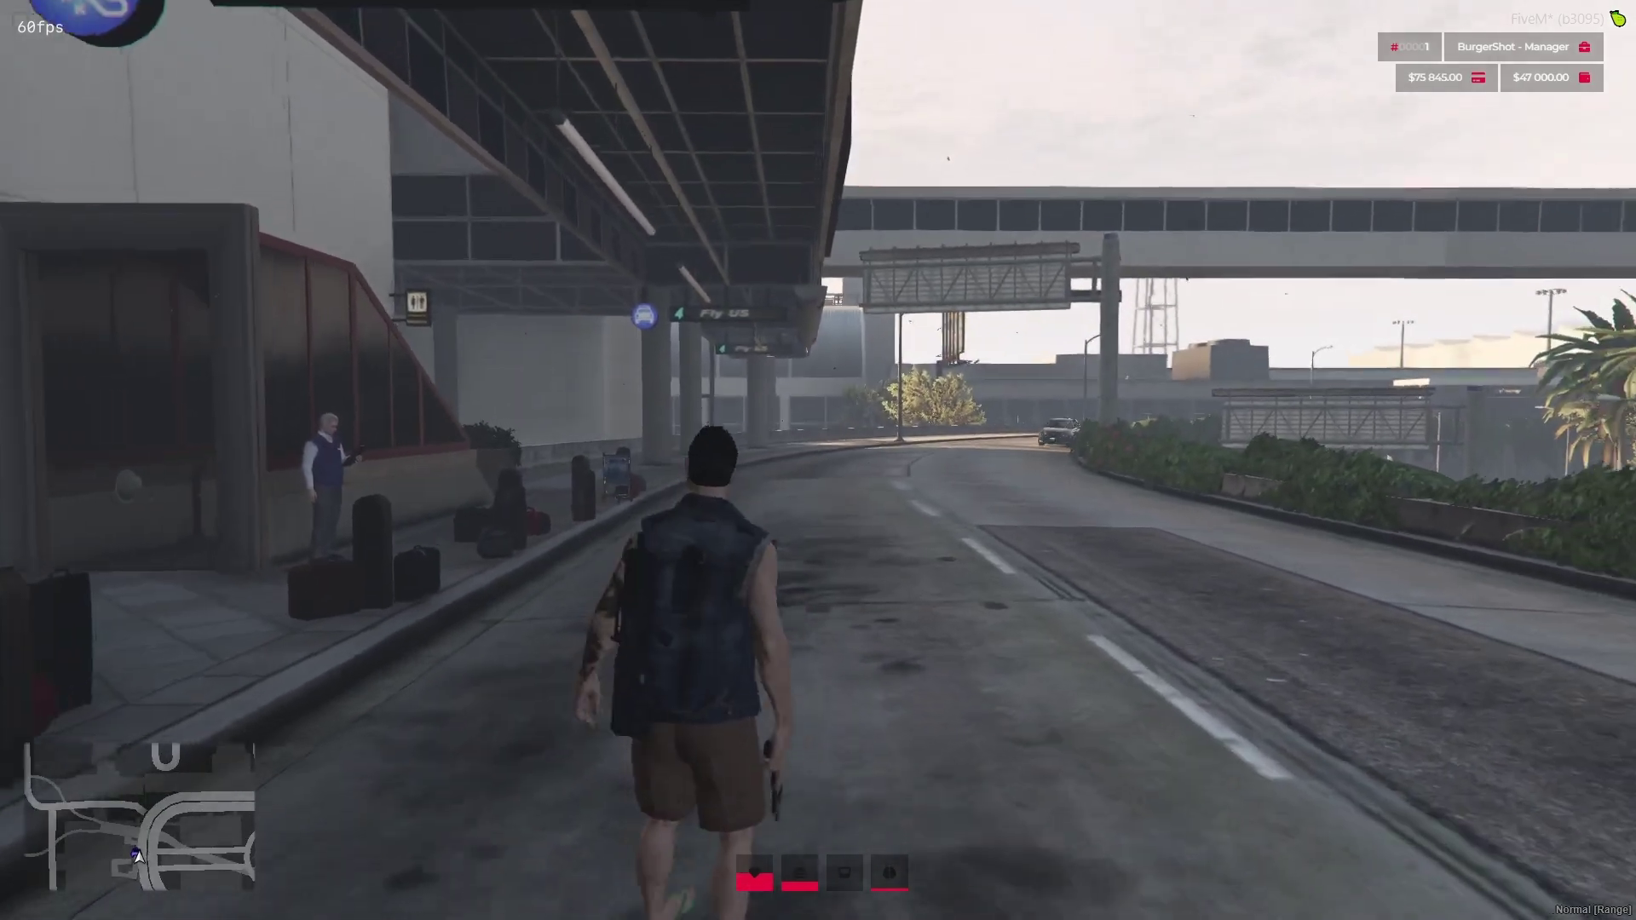
Load a Pistol Blank Magazine and fire the blank rounds.
key("F2")
right_click(344, 387)
left_click(374, 417)
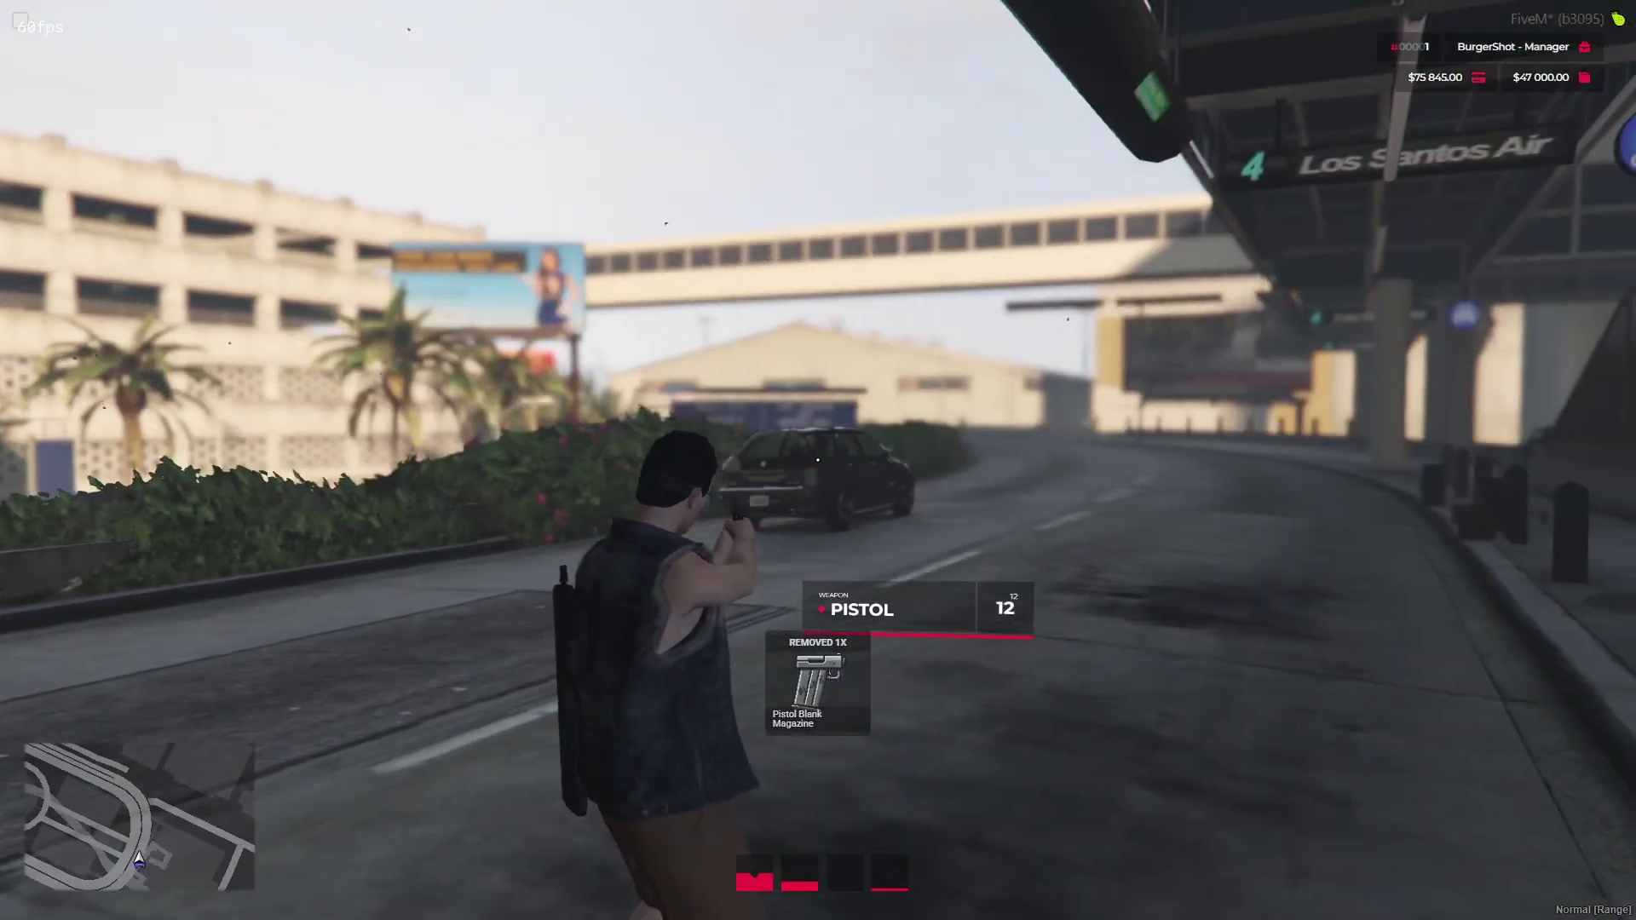
left_click(817, 460)
left_click(817, 460)
left_click(817, 460)
left_click(817, 460)
left_click(817, 460)
left_click(817, 460)
left_click(817, 460)
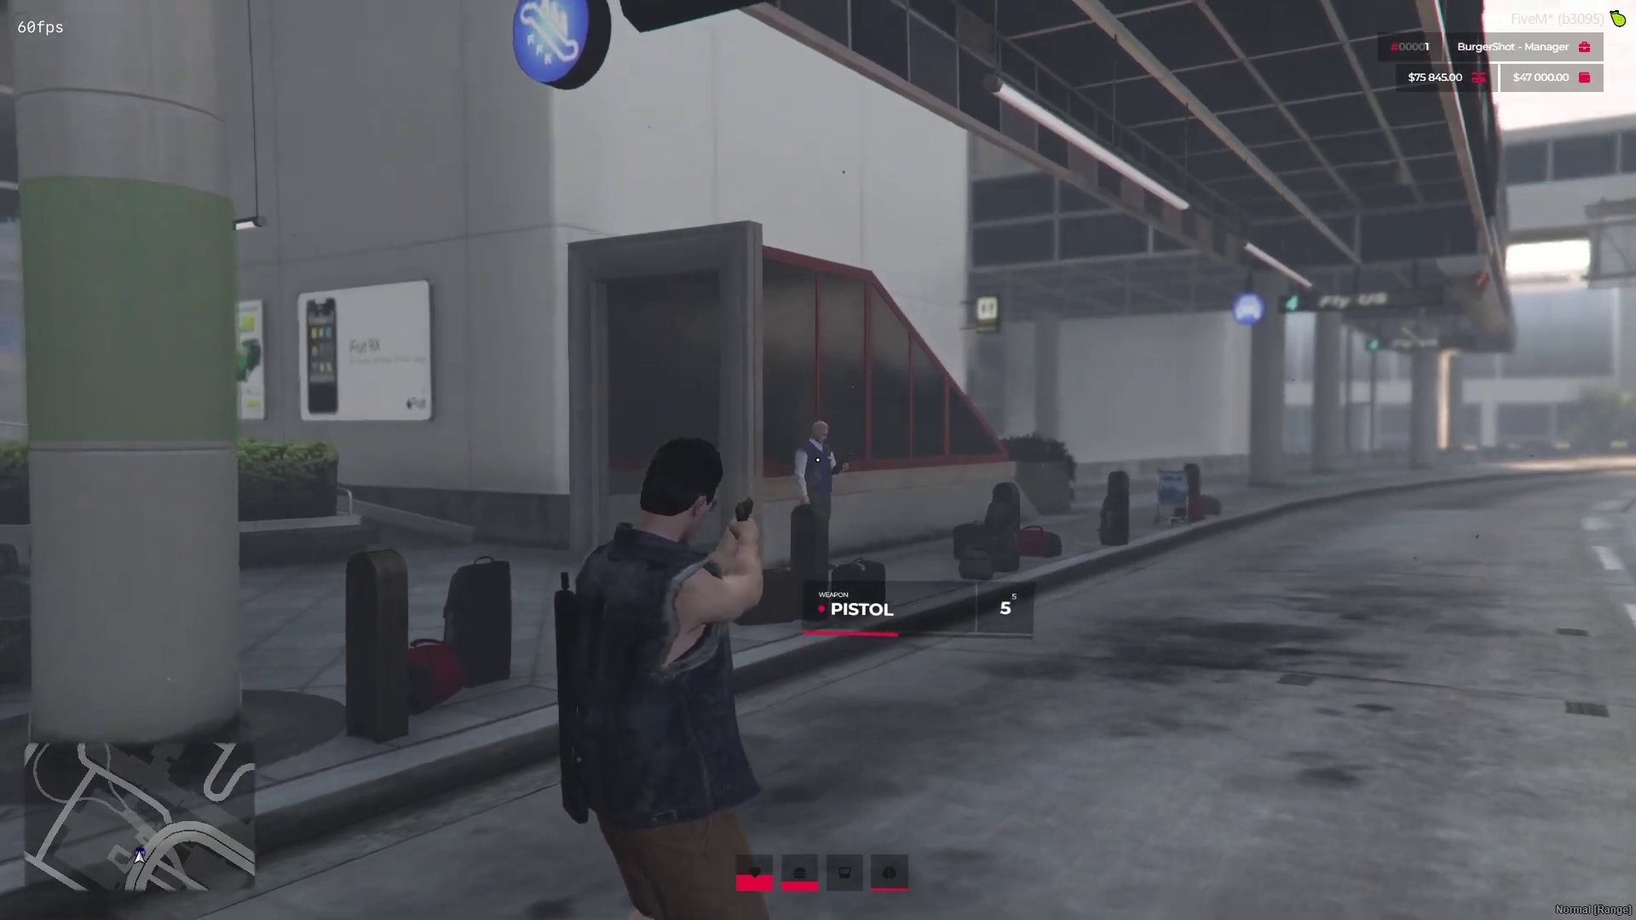
left_click(817, 460)
left_click(817, 460)
left_click(817, 460)
left_click(817, 460)
left_click(817, 460)
Load and fire the Pistol Magazine Extended, then the Pistol FMJ Magazine.
key("Tab")
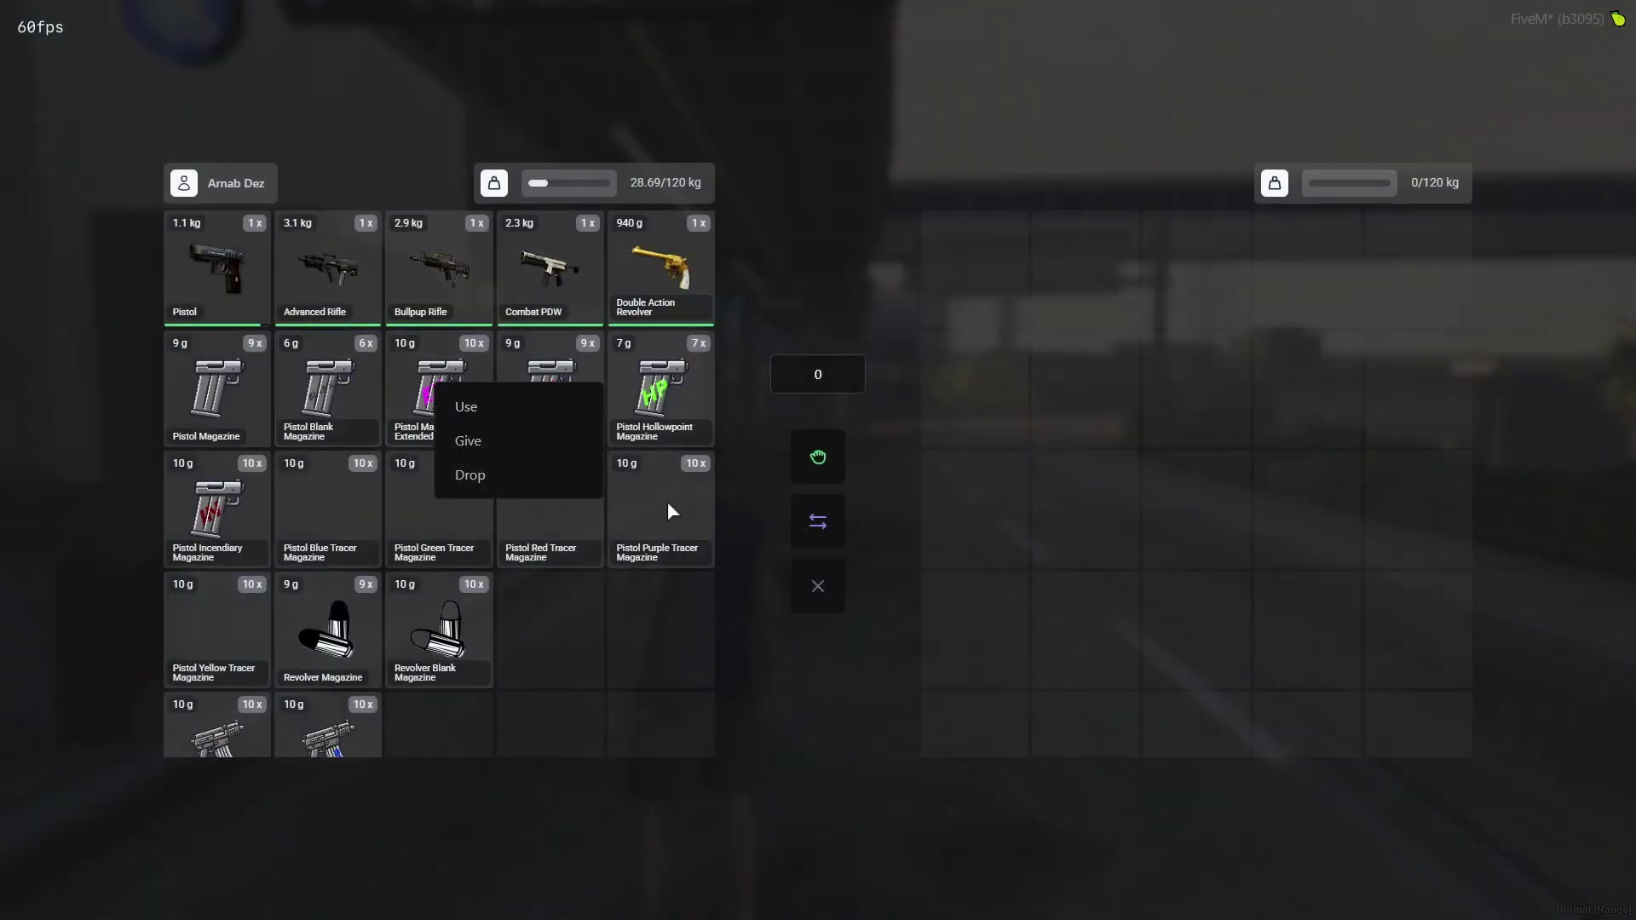
right_click(461, 376)
left_click(475, 402)
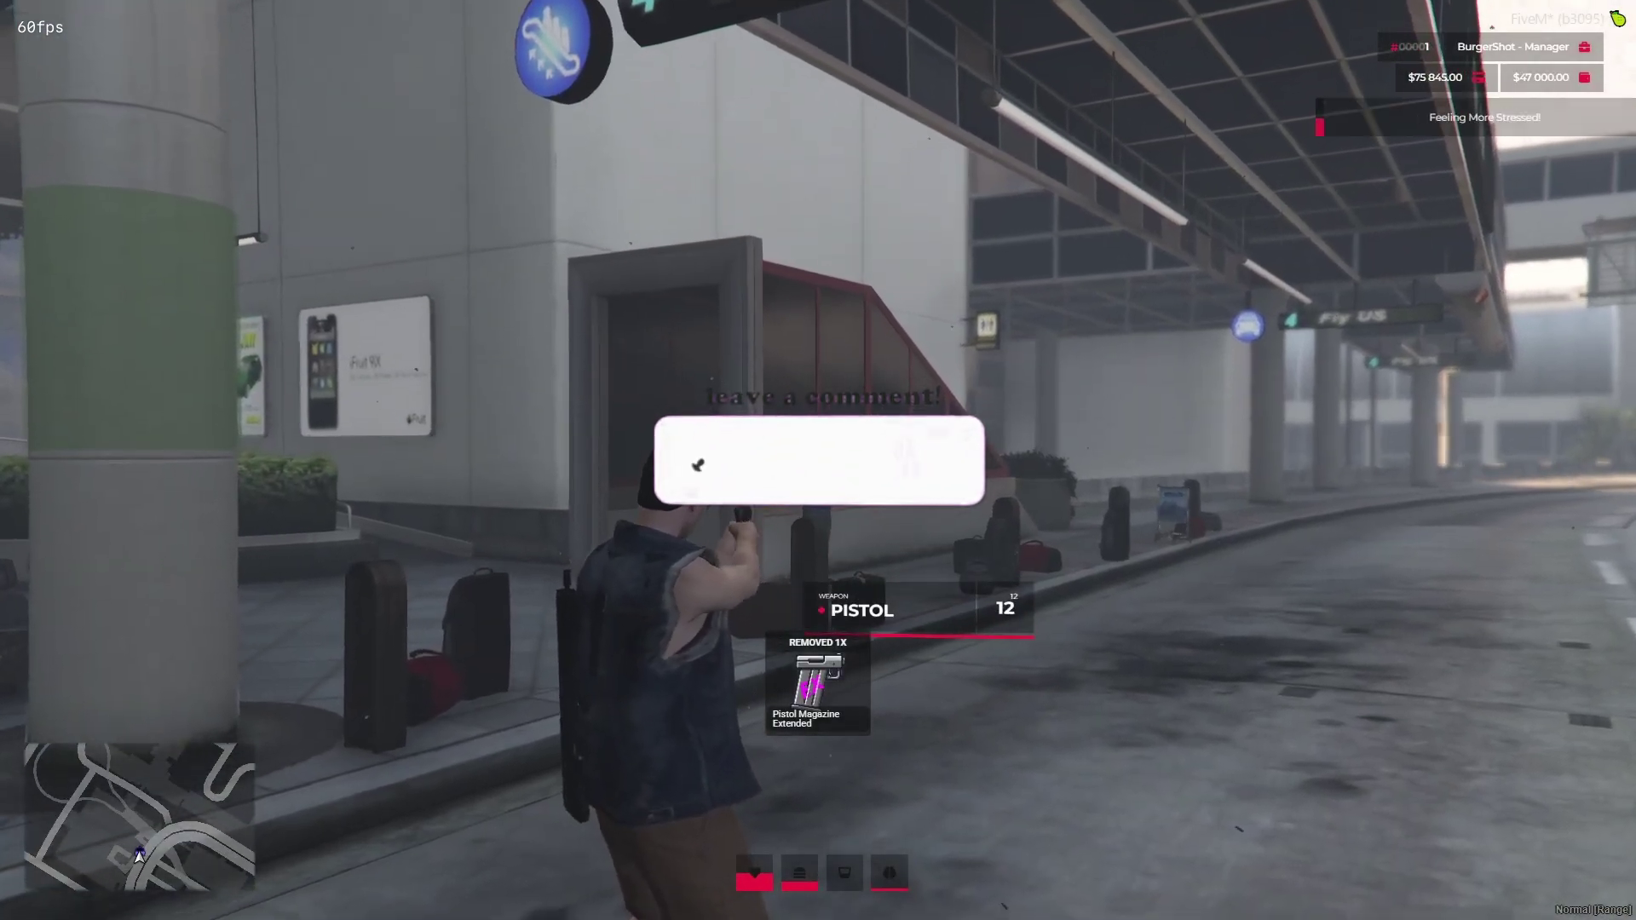
left_click(817, 460)
left_click(817, 460)
left_click(817, 460)
left_click(816, 460)
key("Tab")
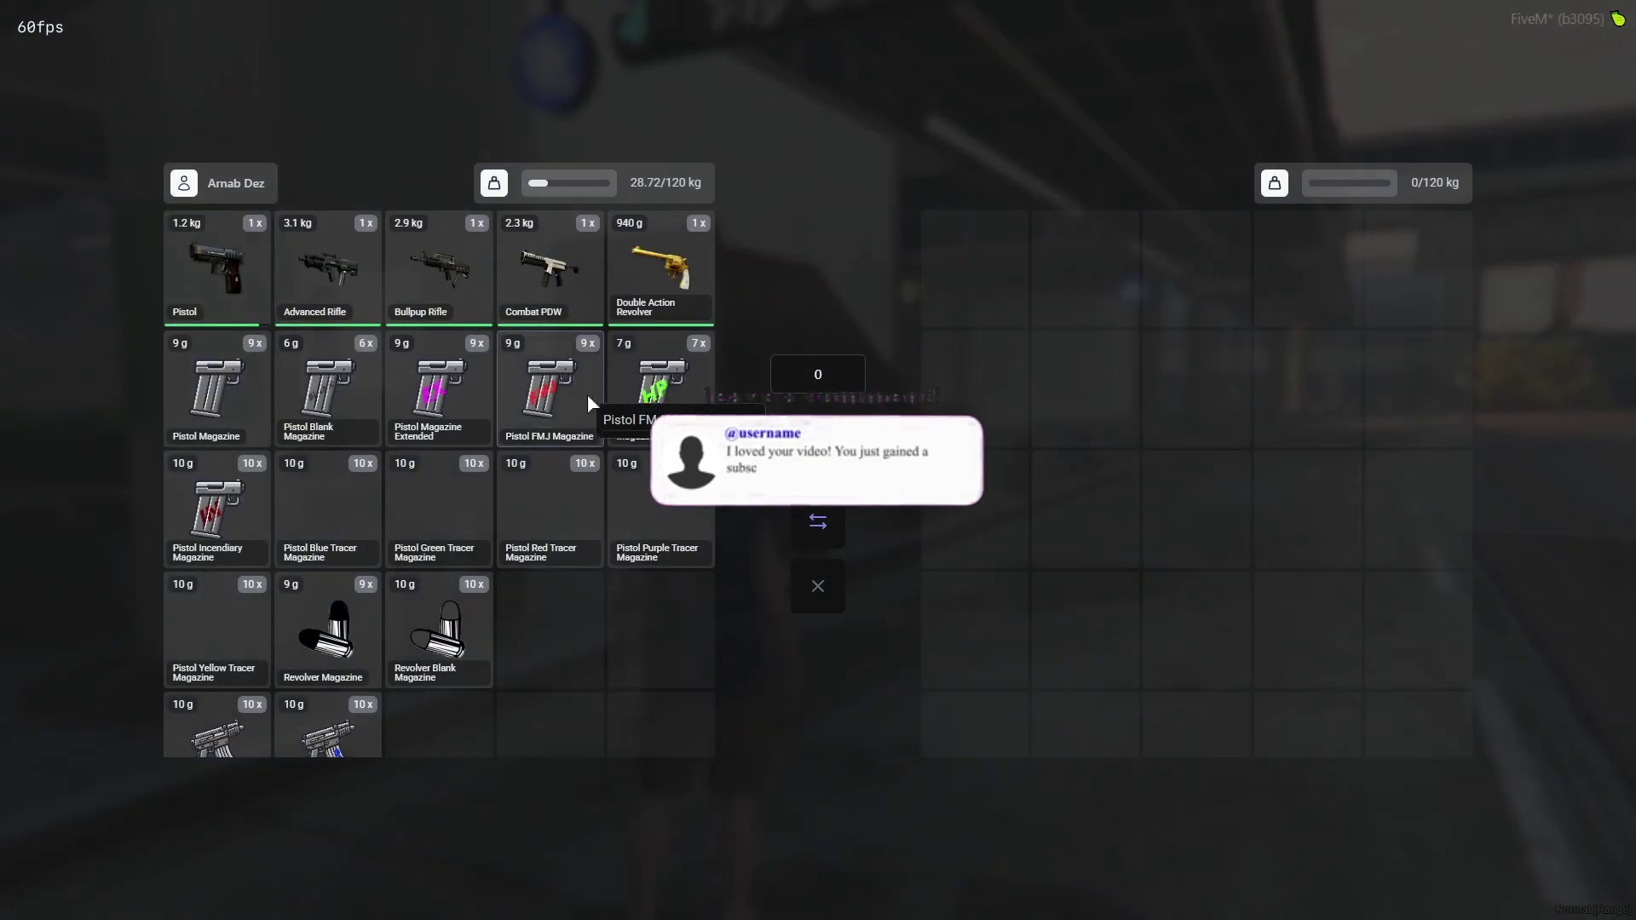
right_click(580, 397)
left_click(602, 417)
left_click(817, 460)
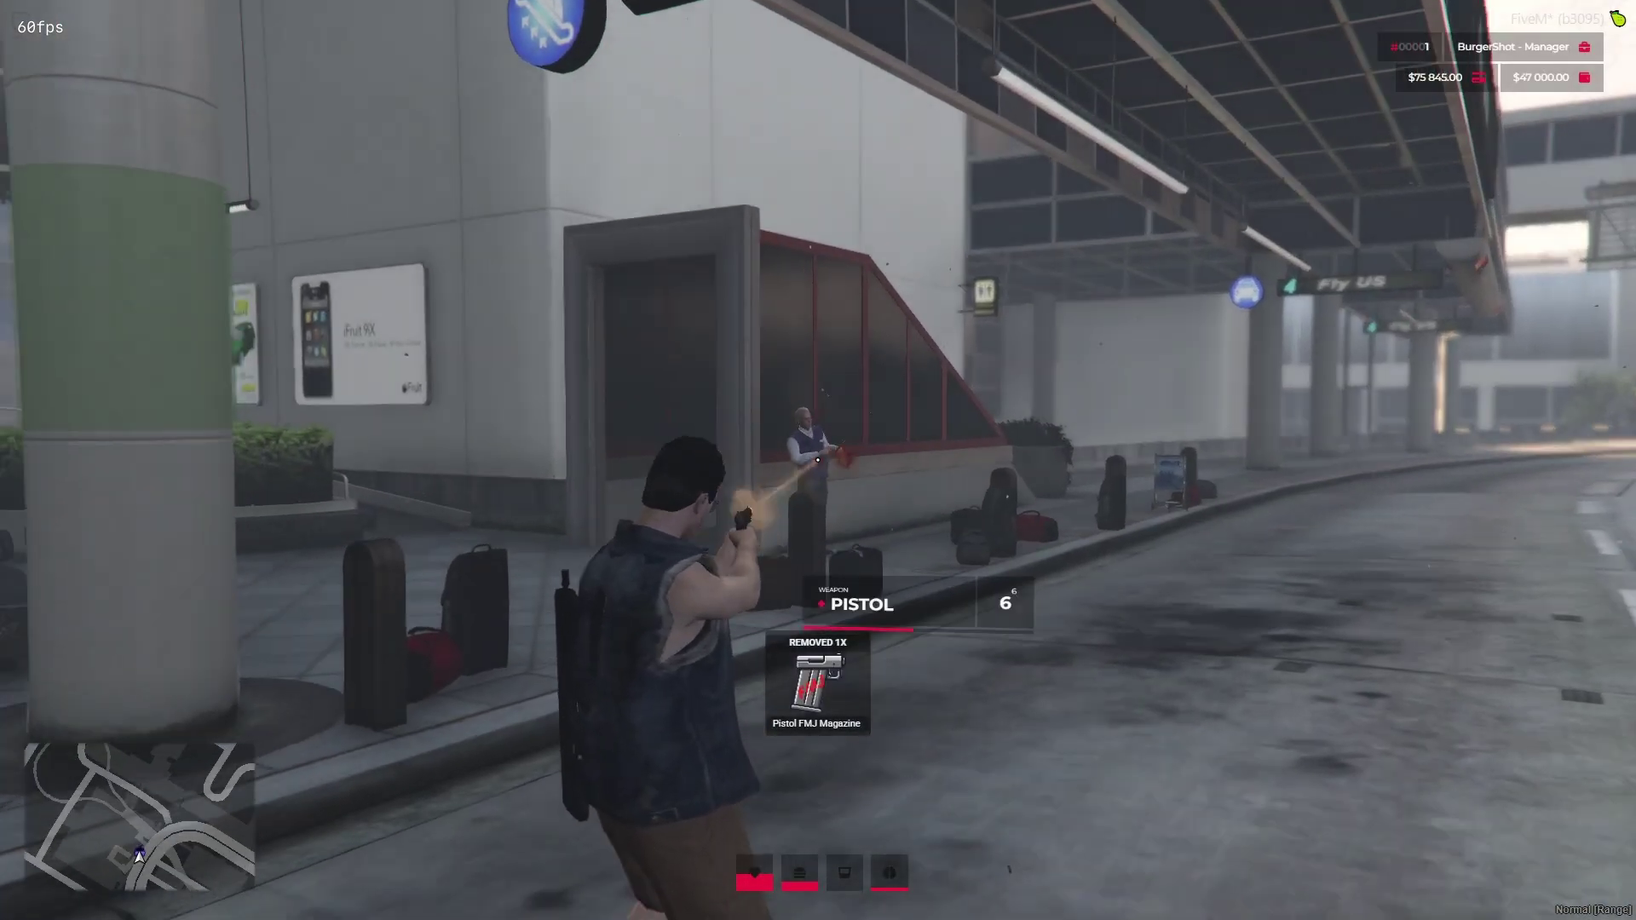
left_click(817, 460)
left_click(817, 460)
left_click(817, 460)
left_click(817, 460)
Load a Pistol Hollowpoint Magazine and fire the hollowpoint rounds.
key("Tab")
key("Tab")
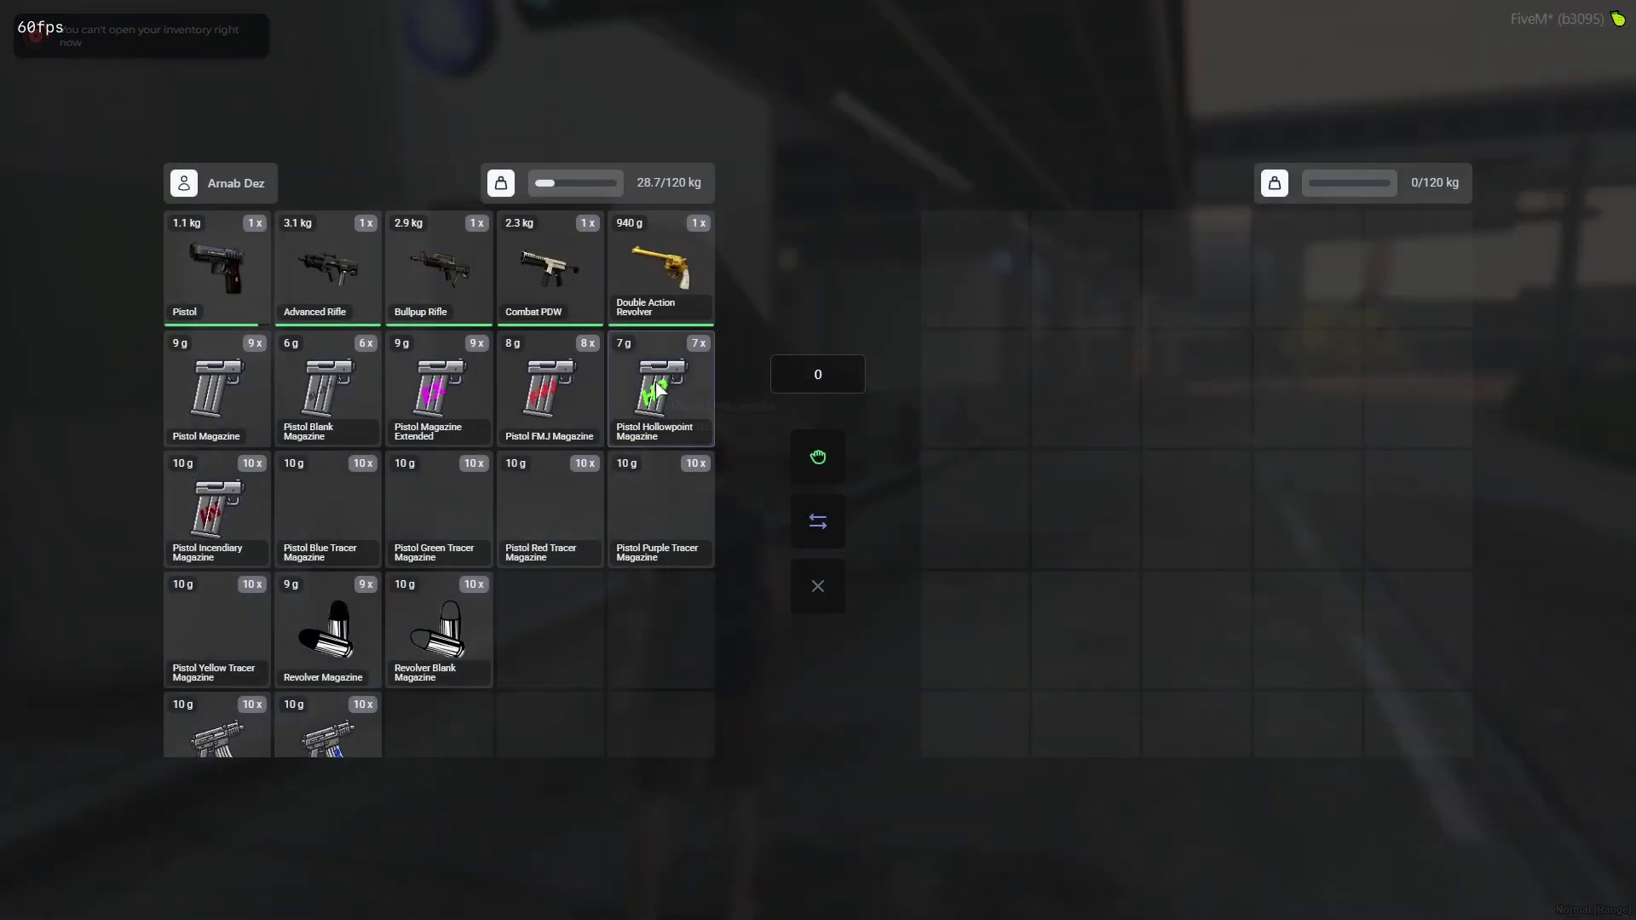
right_click(679, 392)
left_click(701, 412)
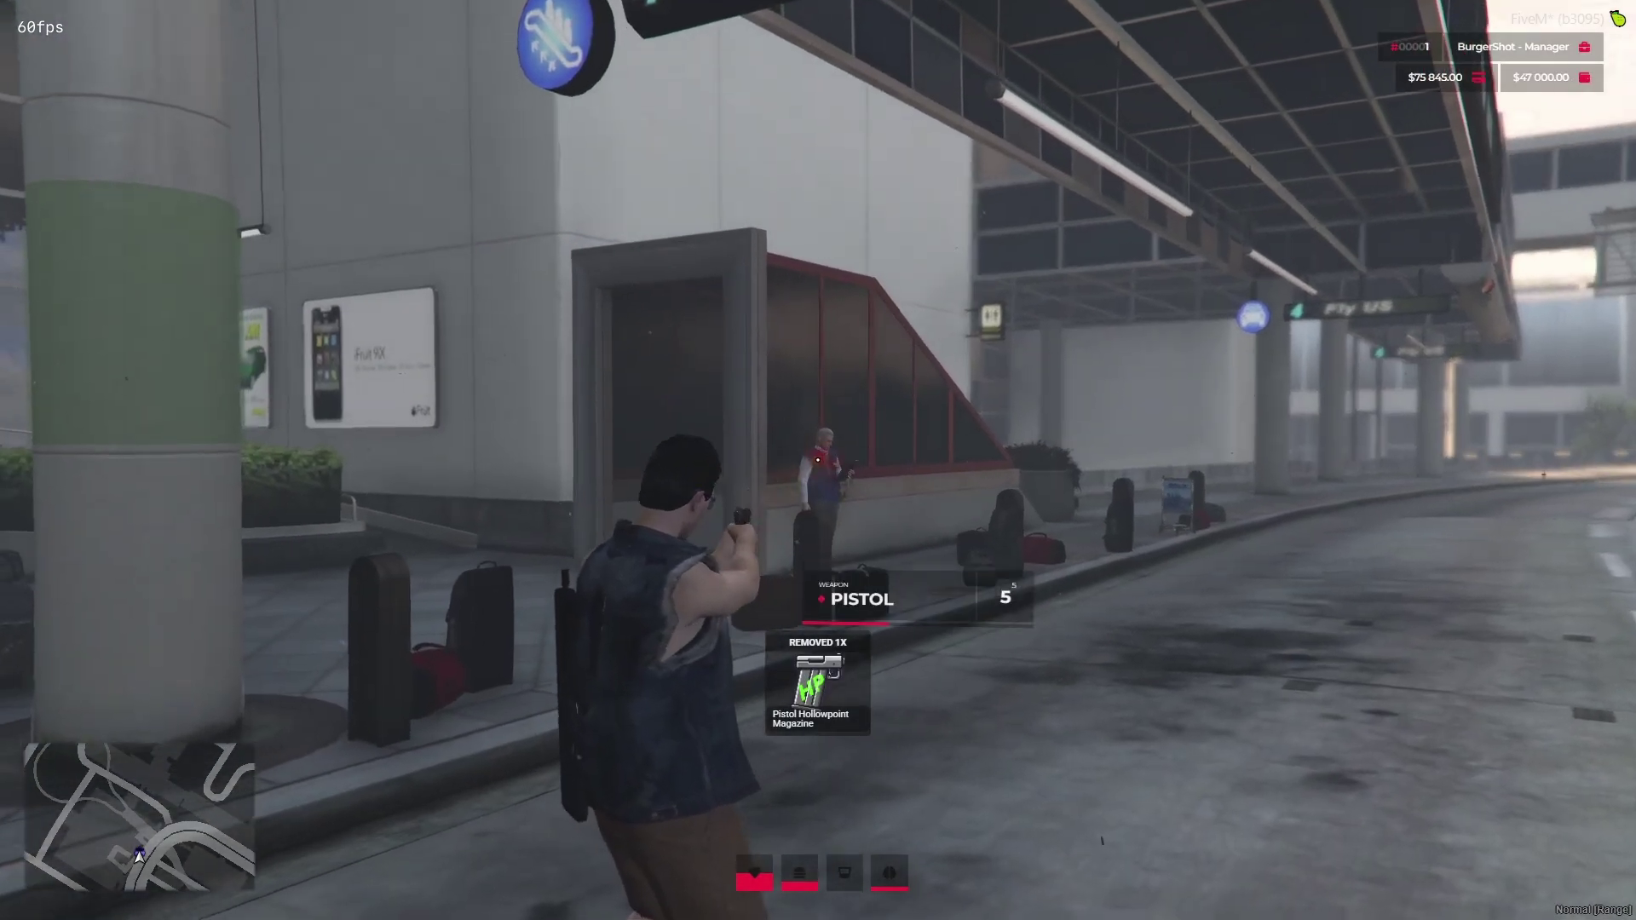
left_click(817, 460)
Fire the last pistol round, then bring up the Advanced Rifle's options in the inventory.
left_click(817, 460)
key("Tab")
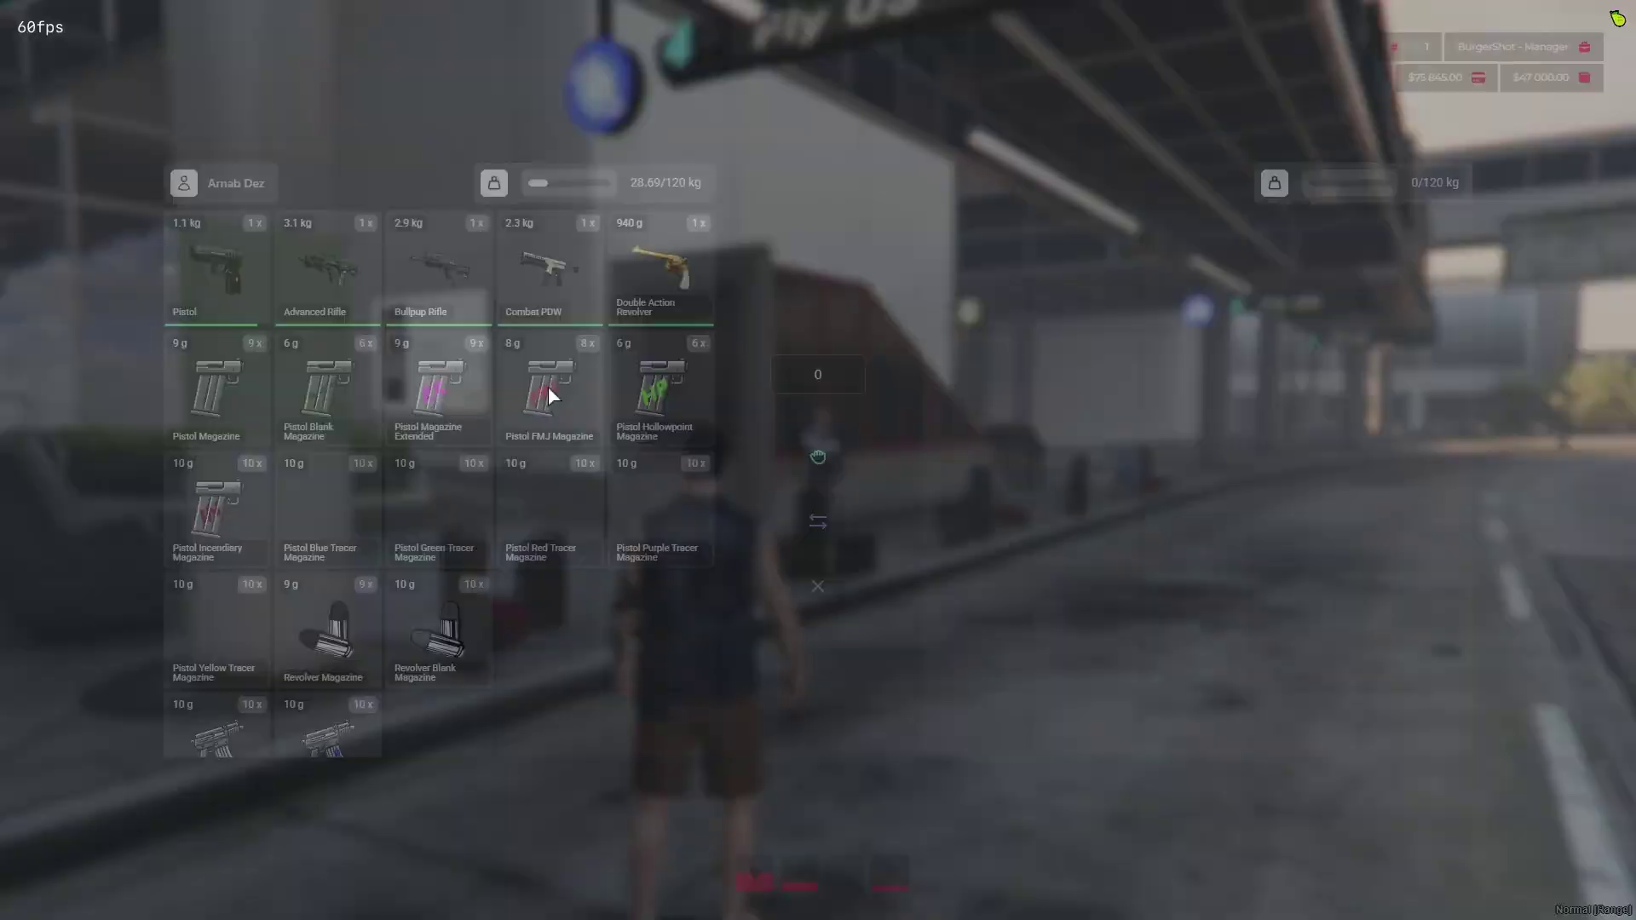
right_click(263, 506)
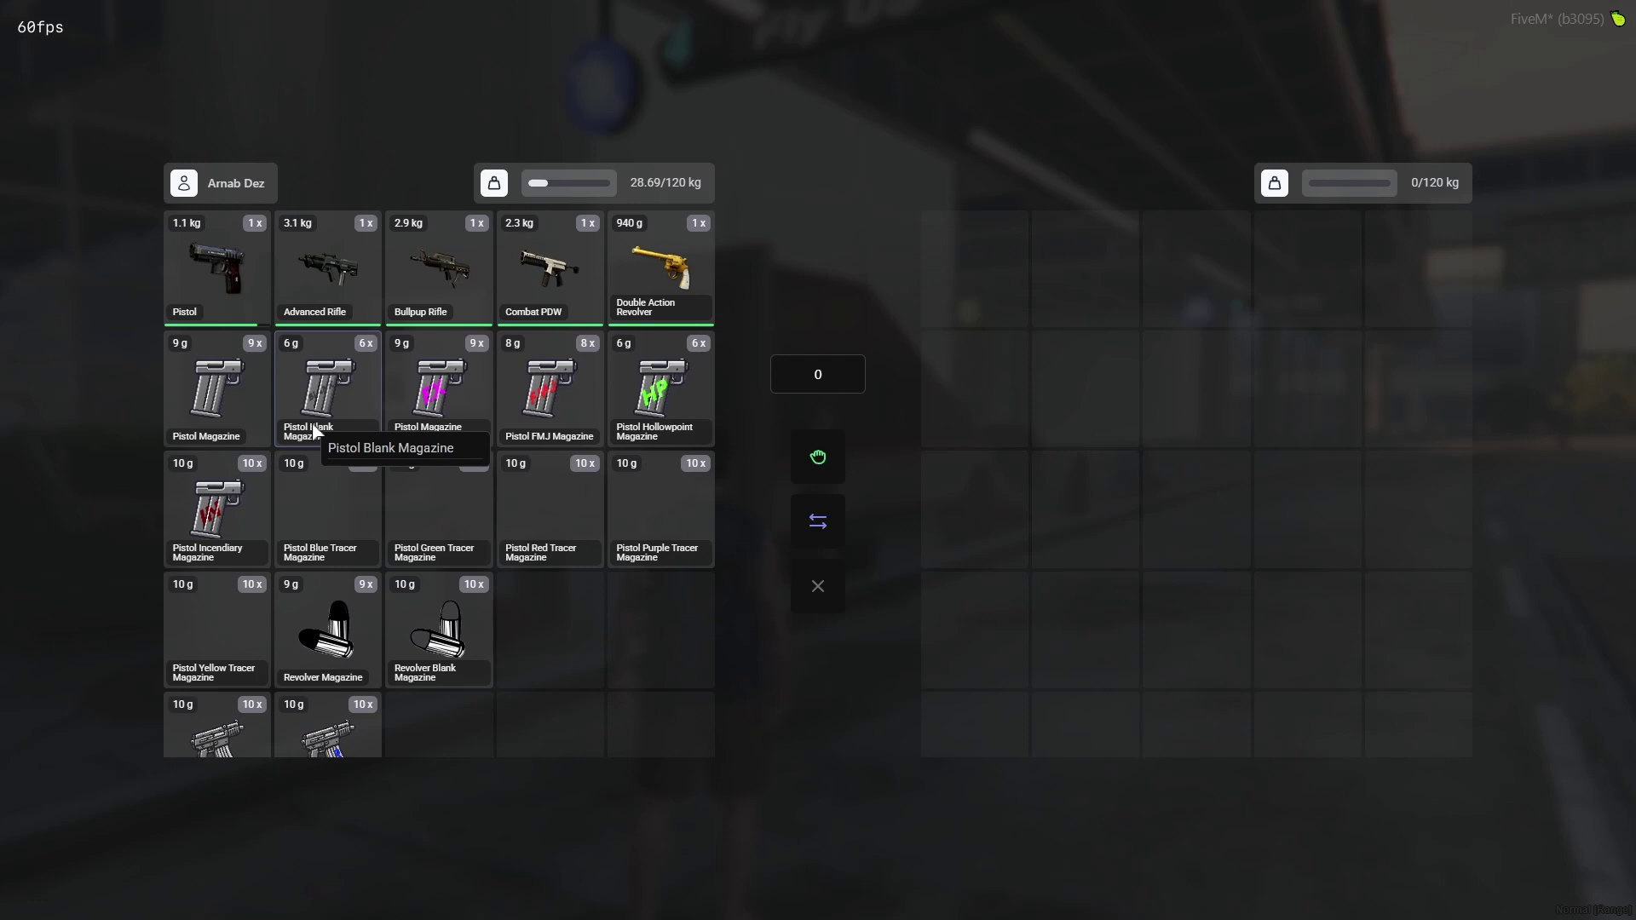
right_click(344, 269)
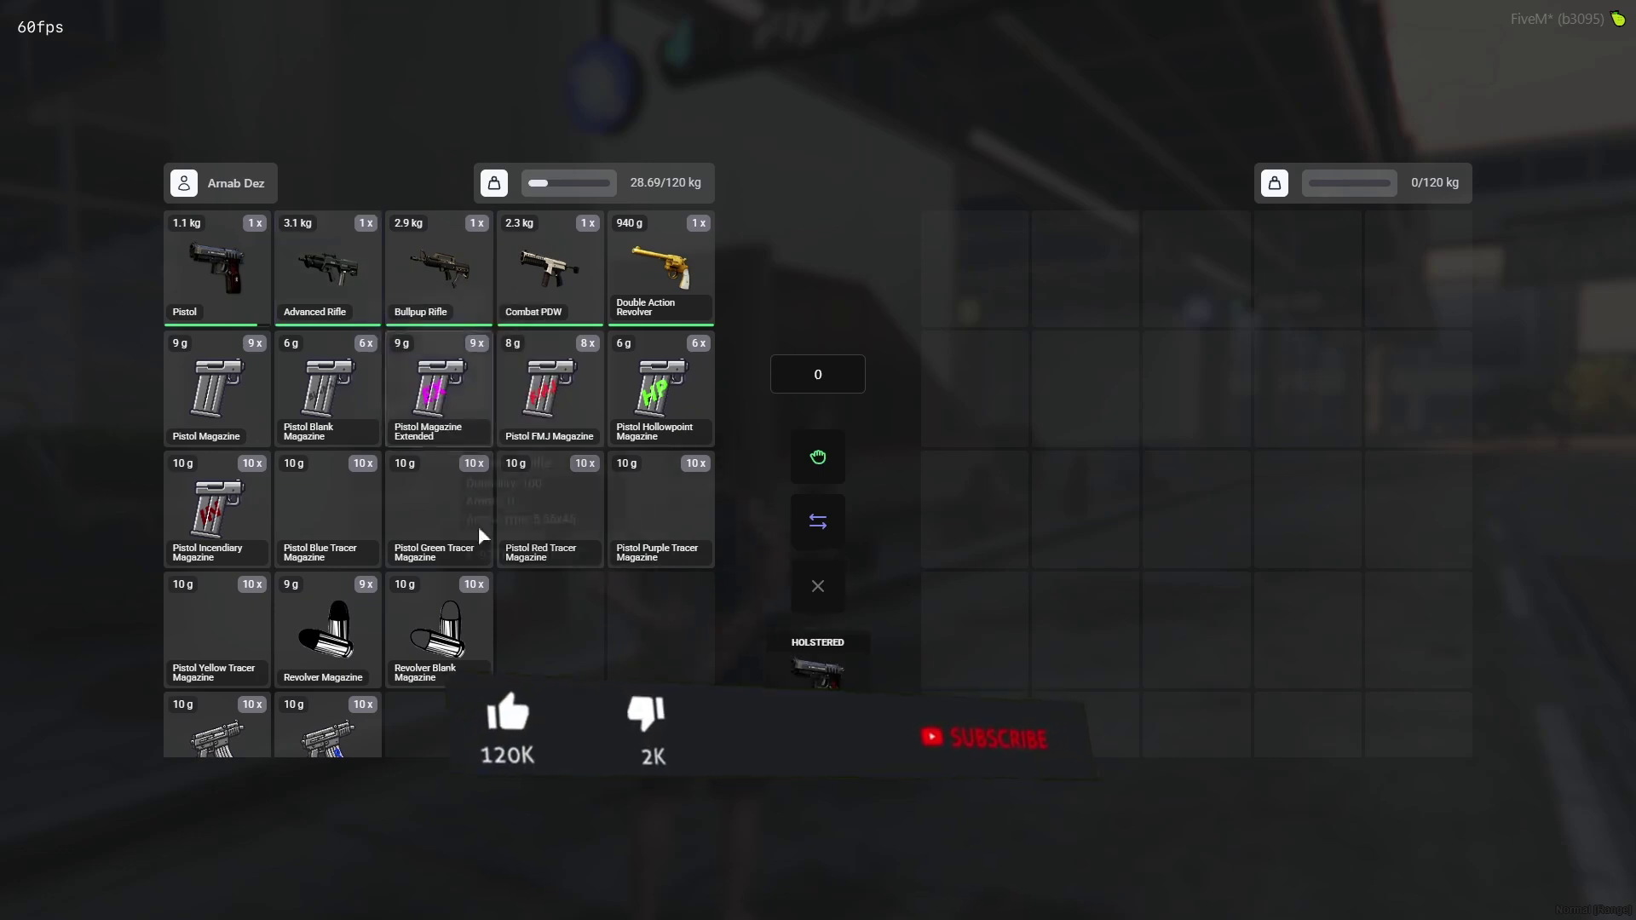
Load a Rifle Magazine into the Advanced Rifle and fire it empty.
scroll(400, 614, "down", 2)
scroll(416, 460, "down", 5)
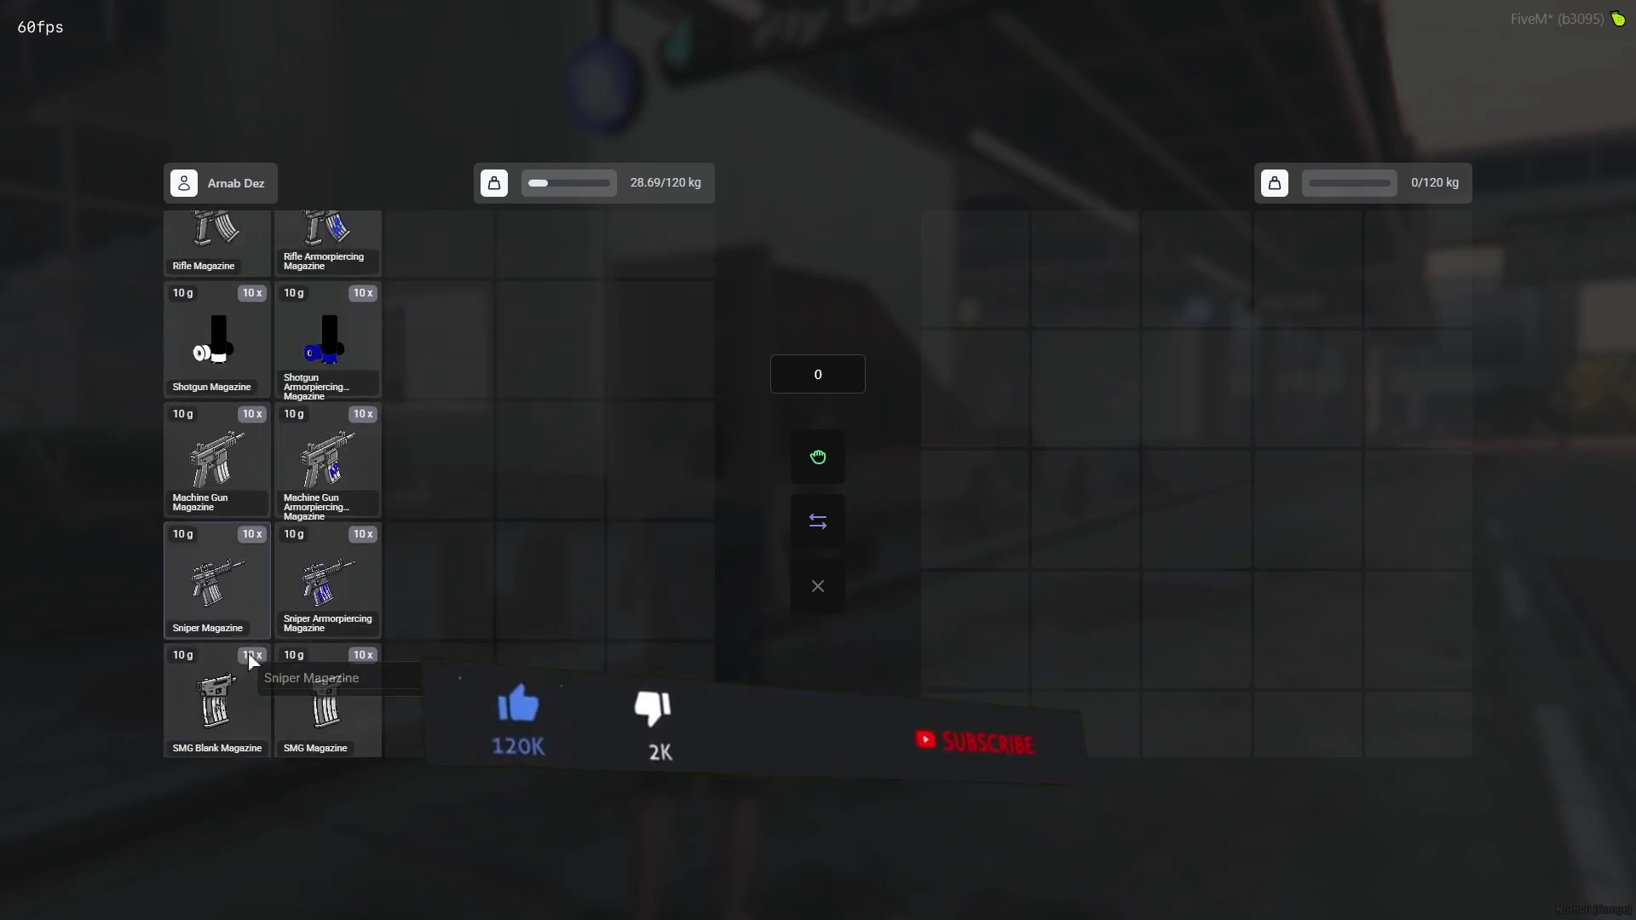
scroll(285, 580, "up", 2)
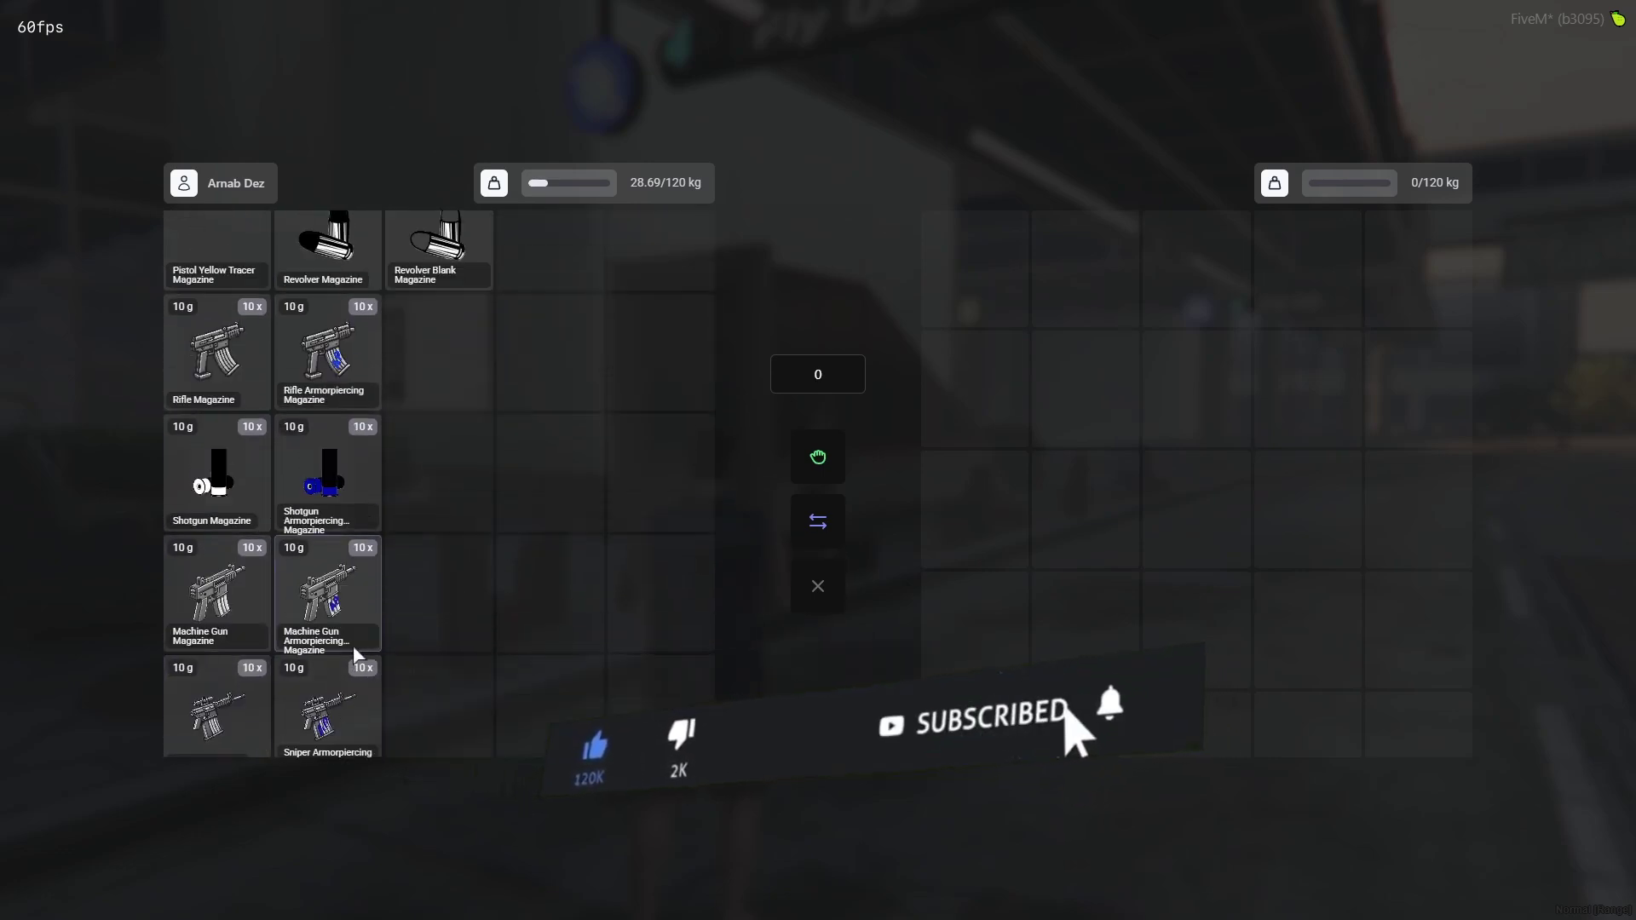
scroll(356, 614, "up", 2)
right_click(254, 639)
left_click(257, 651)
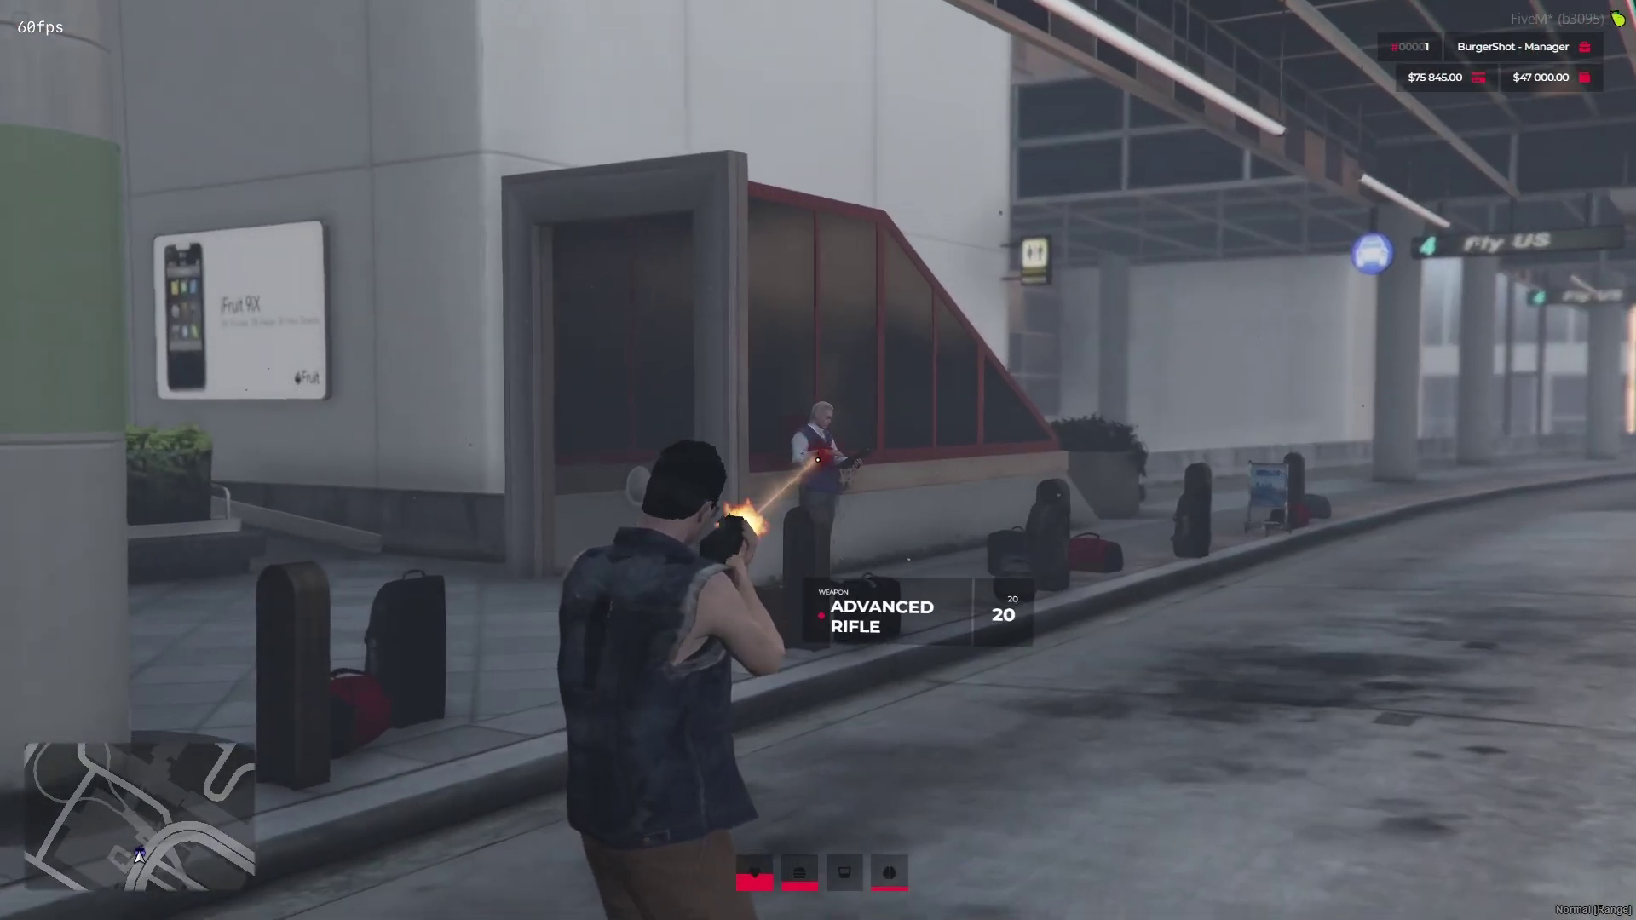
left_click(817, 460)
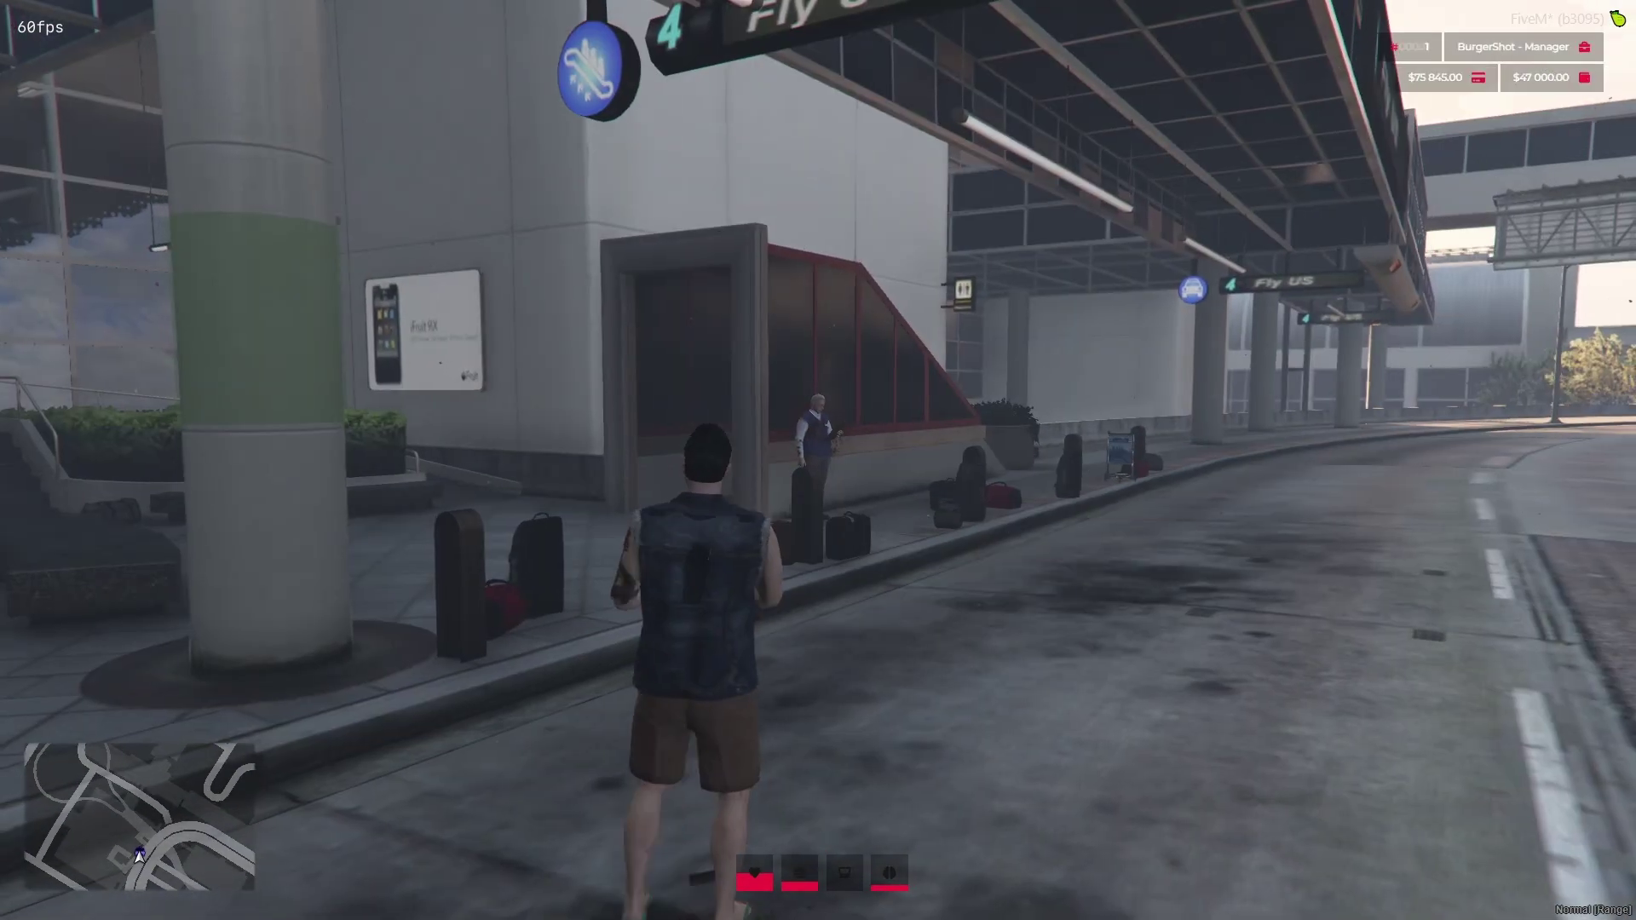
Load a second Rifle Magazine into the rifle, aim at the terminal and fire.
key("F2")
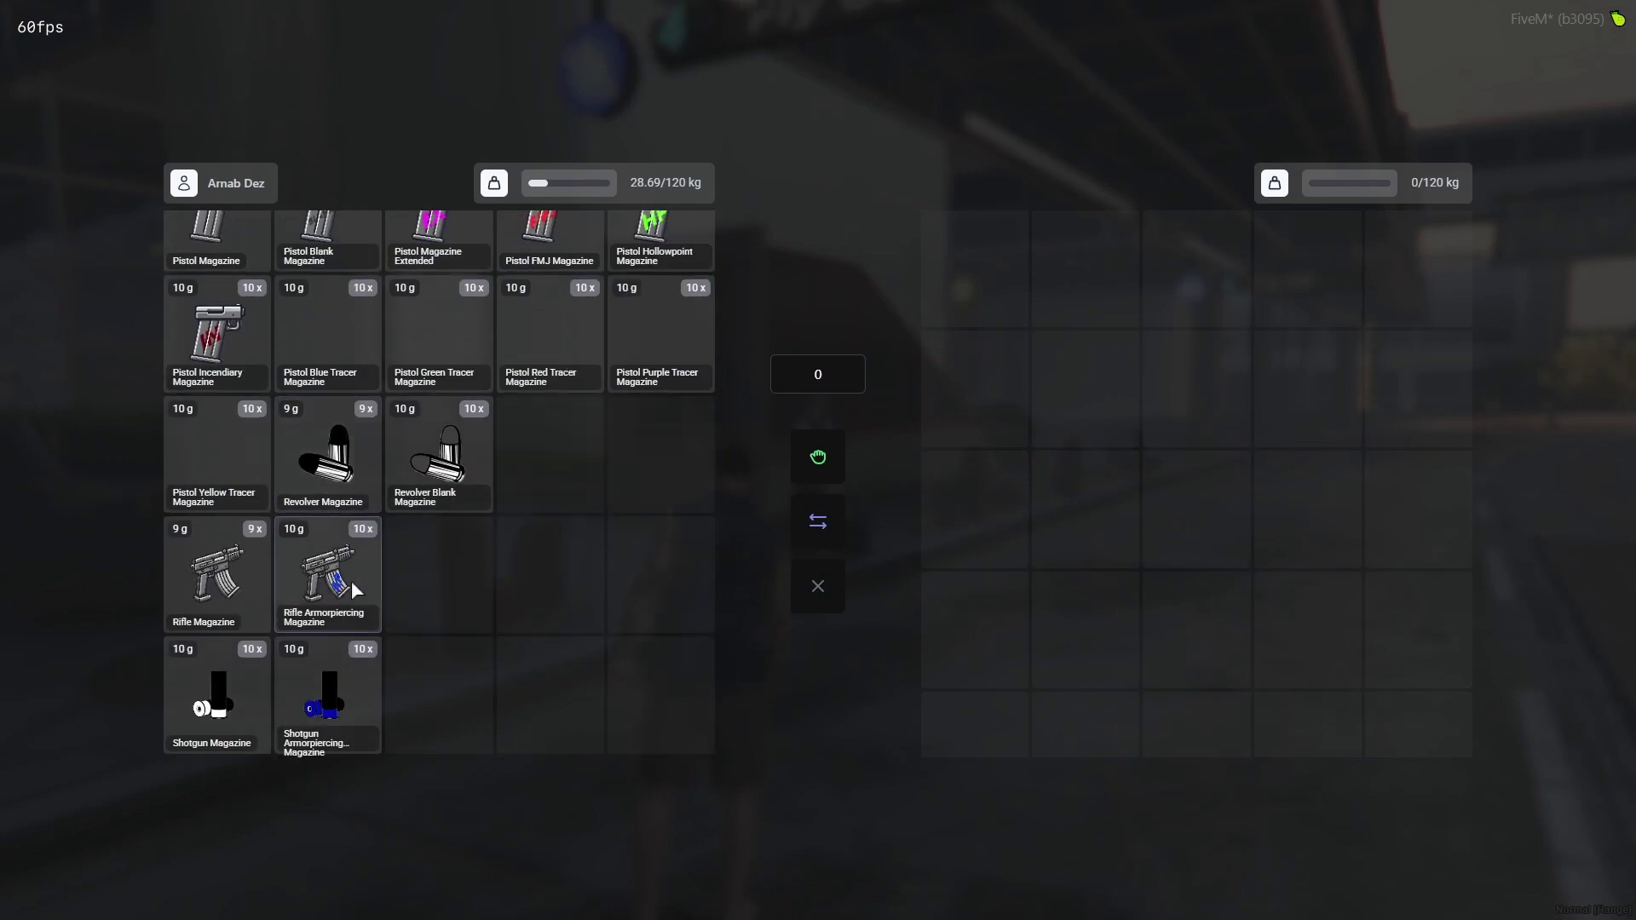
right_click(220, 557)
left_click(256, 584)
right_click(818, 460)
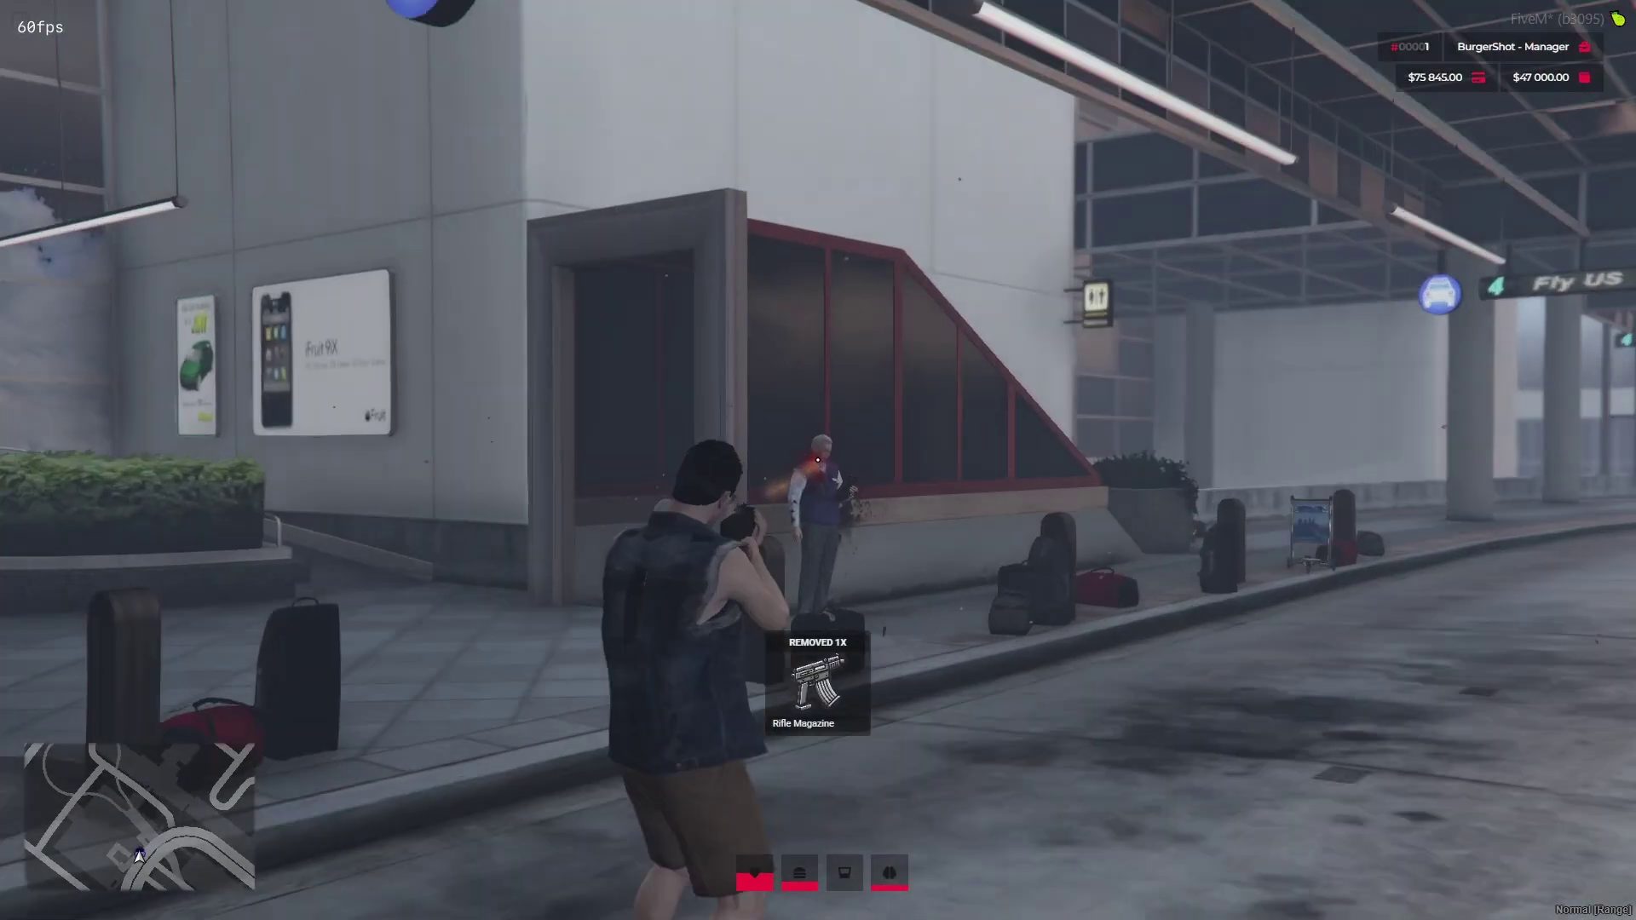
left_click(818, 460)
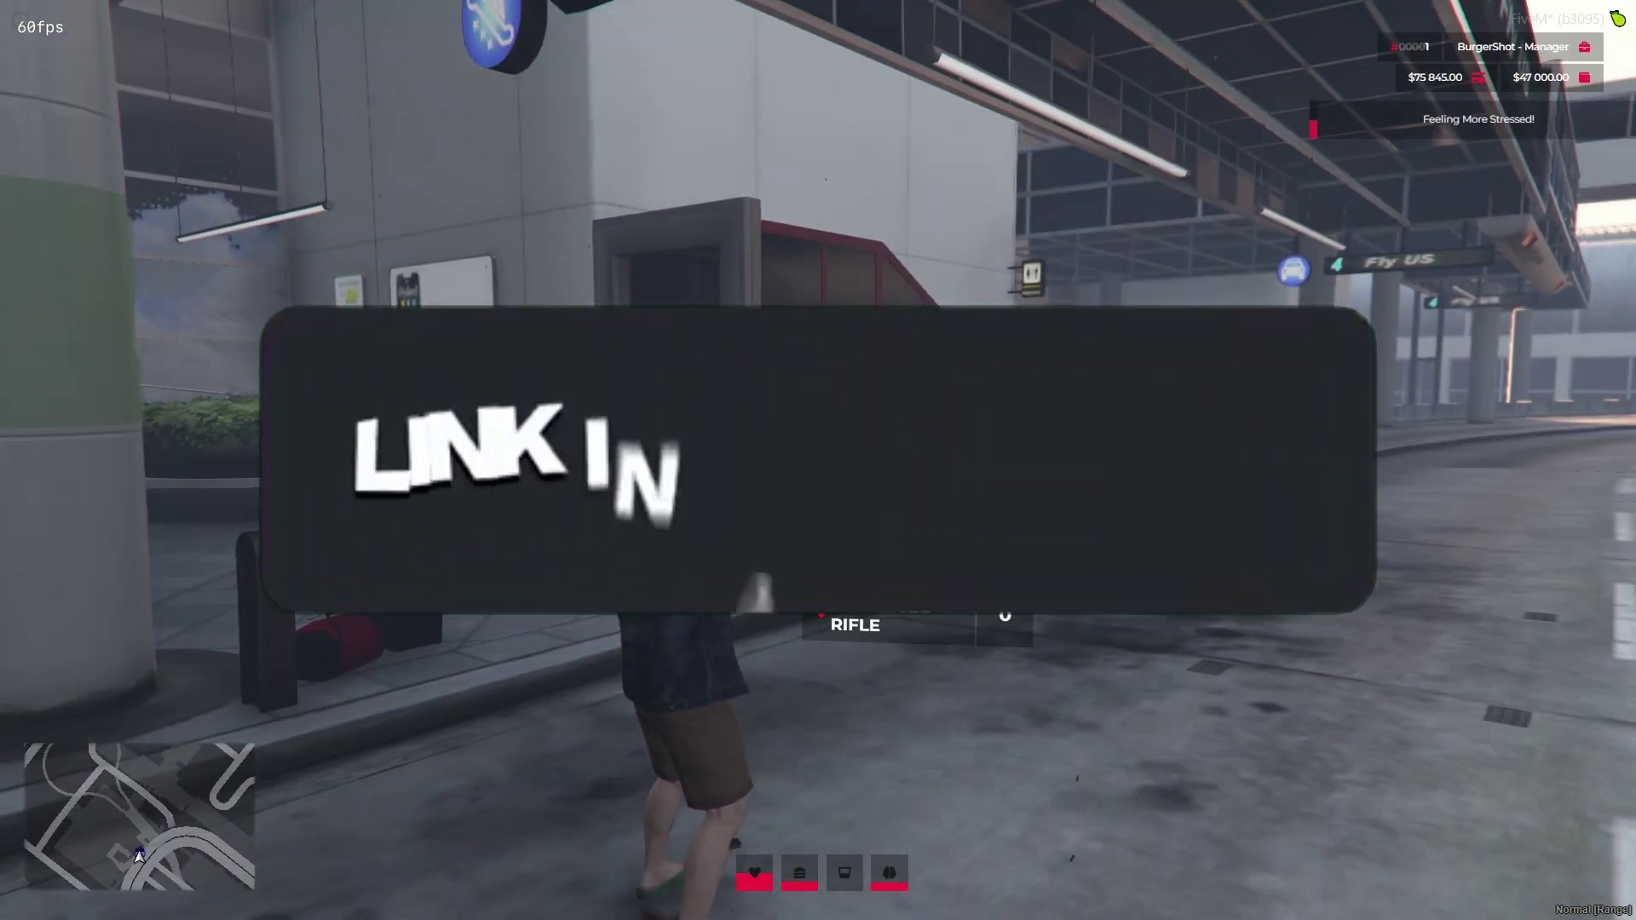
Check the inventory to confirm eight Rifle Magazines remain.
key("Tab")
scroll(246, 630, "down", 2)
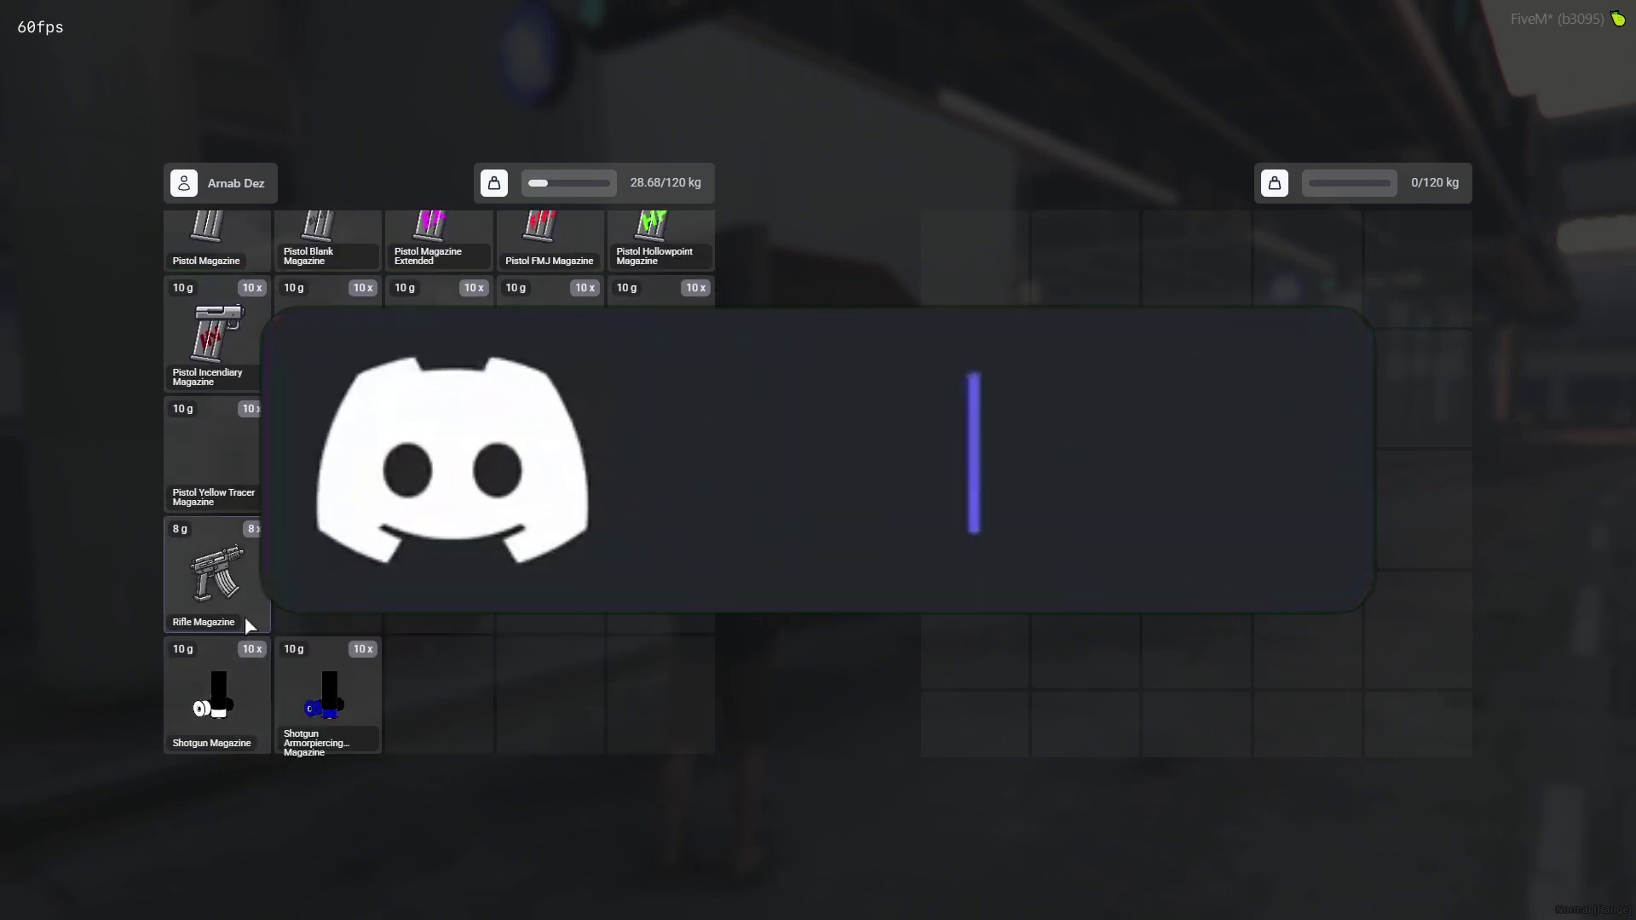
scroll(244, 616, "up", 2)
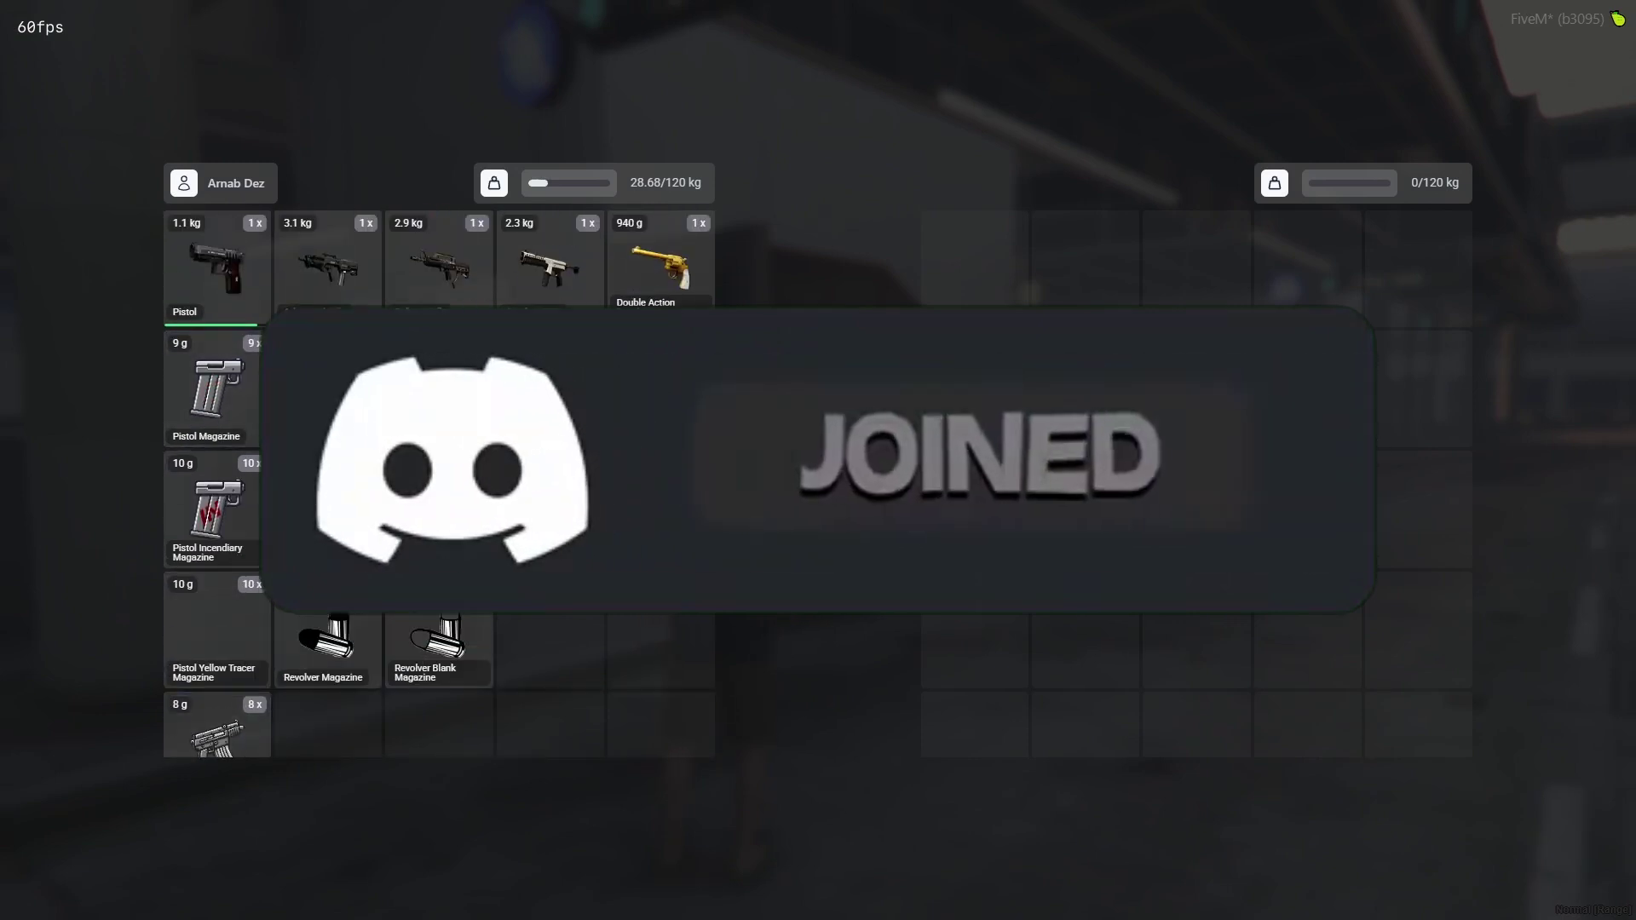
scroll(248, 504, "down", 2)
scroll(250, 509, "up", 2)
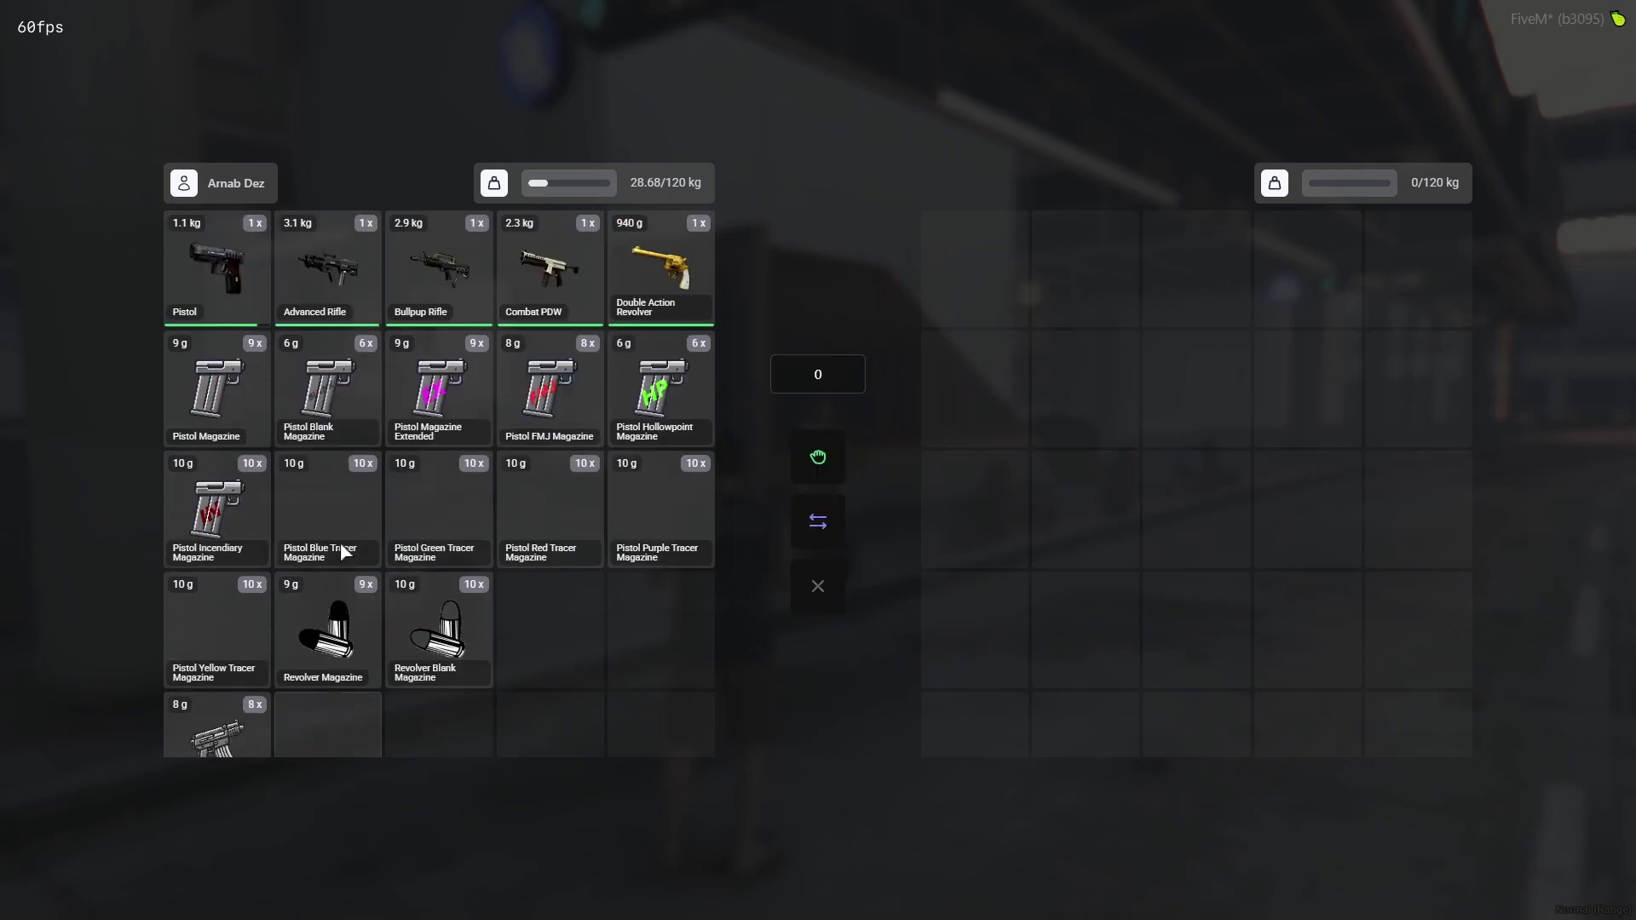
scroll(328, 409, "down", 7)
scroll(318, 517, "up", 7)
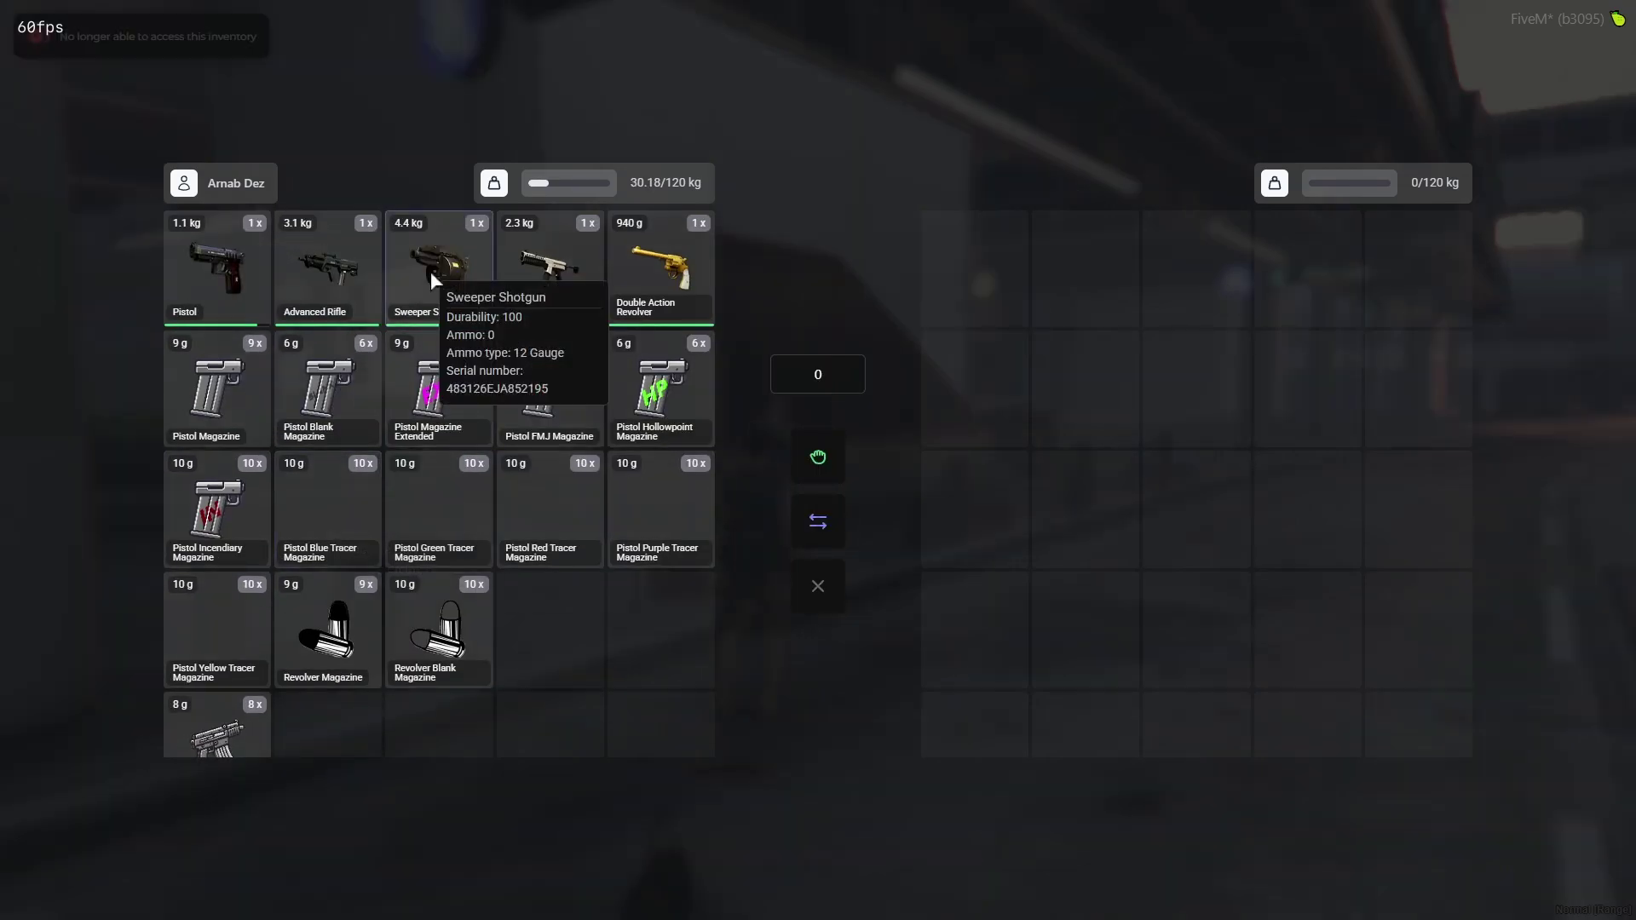
Equip the Sweeper Shotgun and load a Shotgun Magazine into it.
right_click(431, 271)
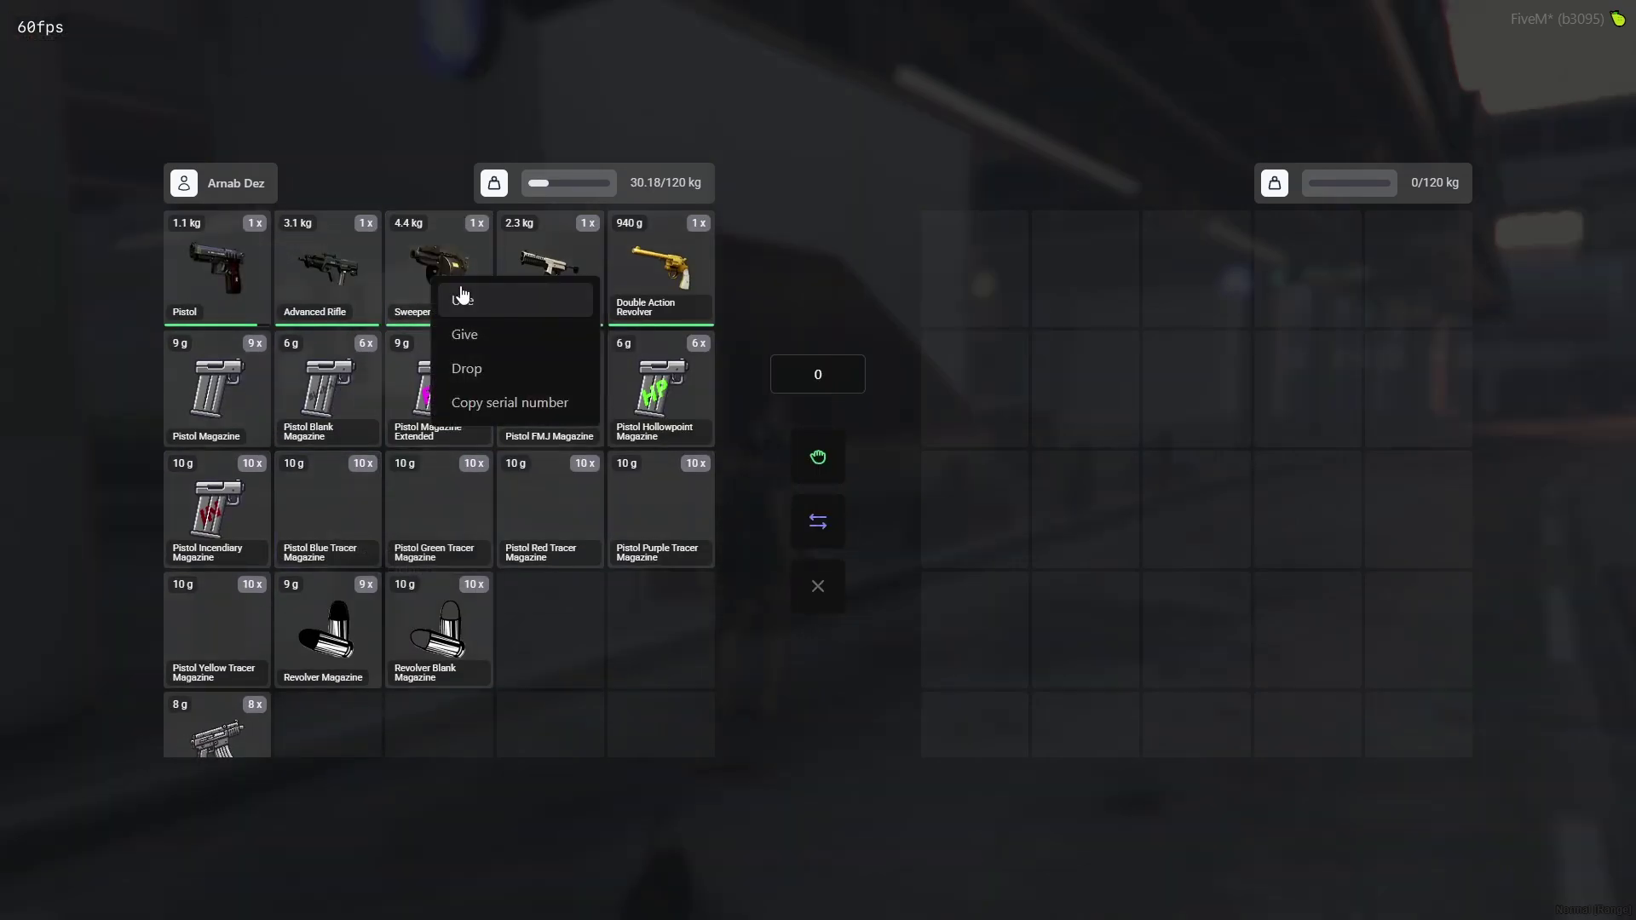
left_click(473, 298)
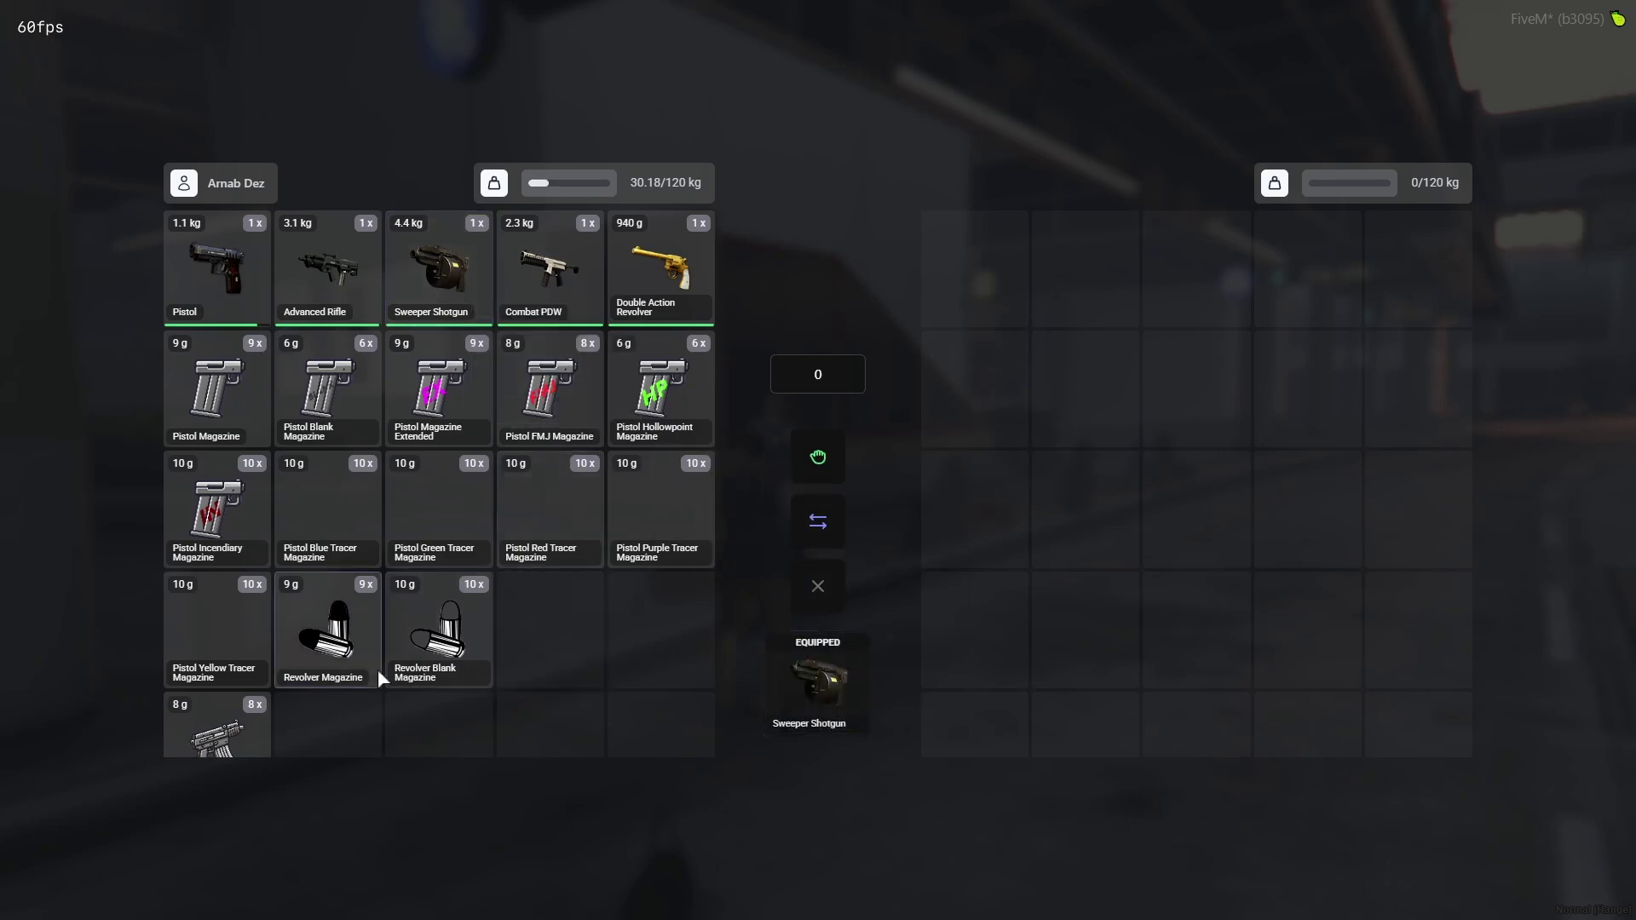
scroll(376, 668, "down", 3)
right_click(205, 701)
left_click(236, 725)
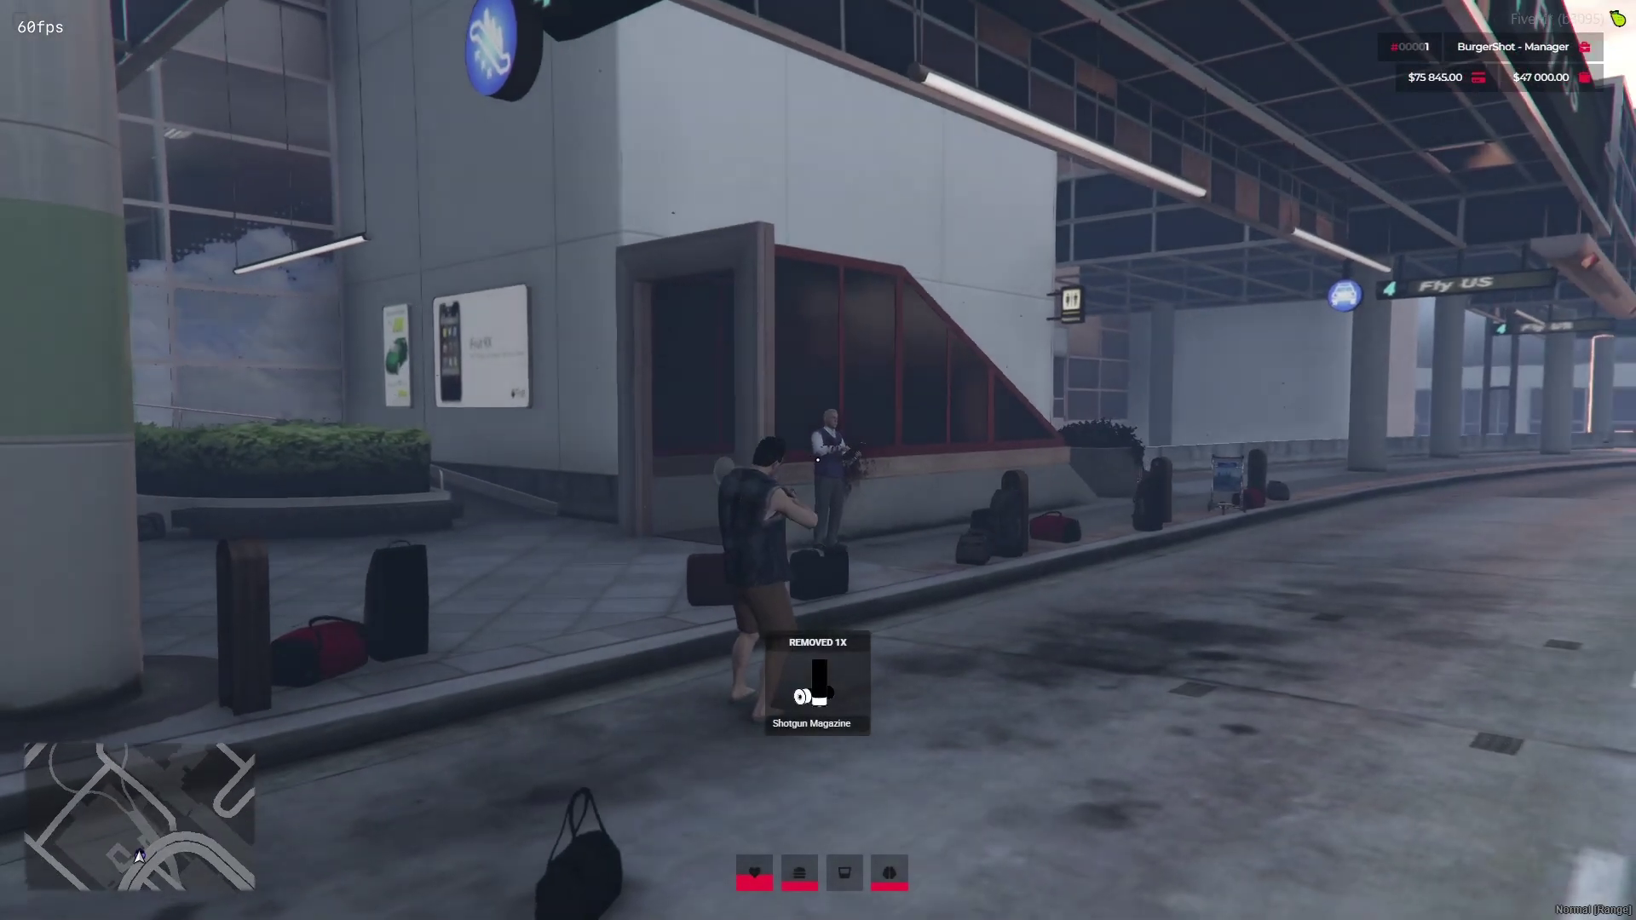
Aim at the NPC and fire the Shotgun Magazine until empty.
right_click(818, 460)
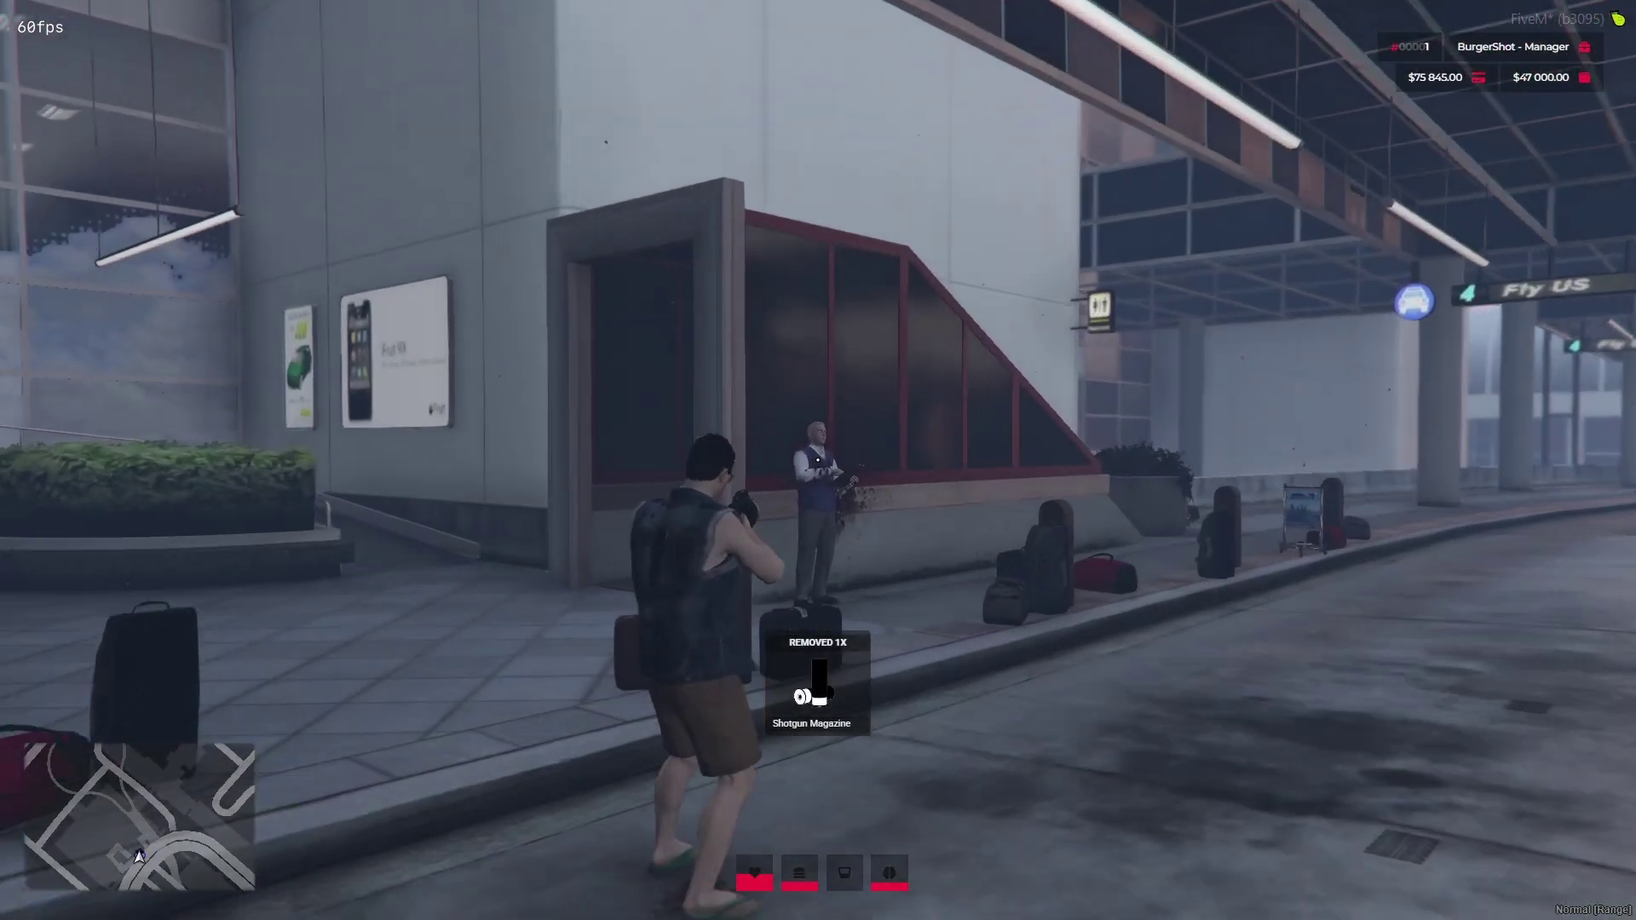
left_click(818, 460)
left_click(817, 460)
left_click(817, 460)
left_click(818, 460)
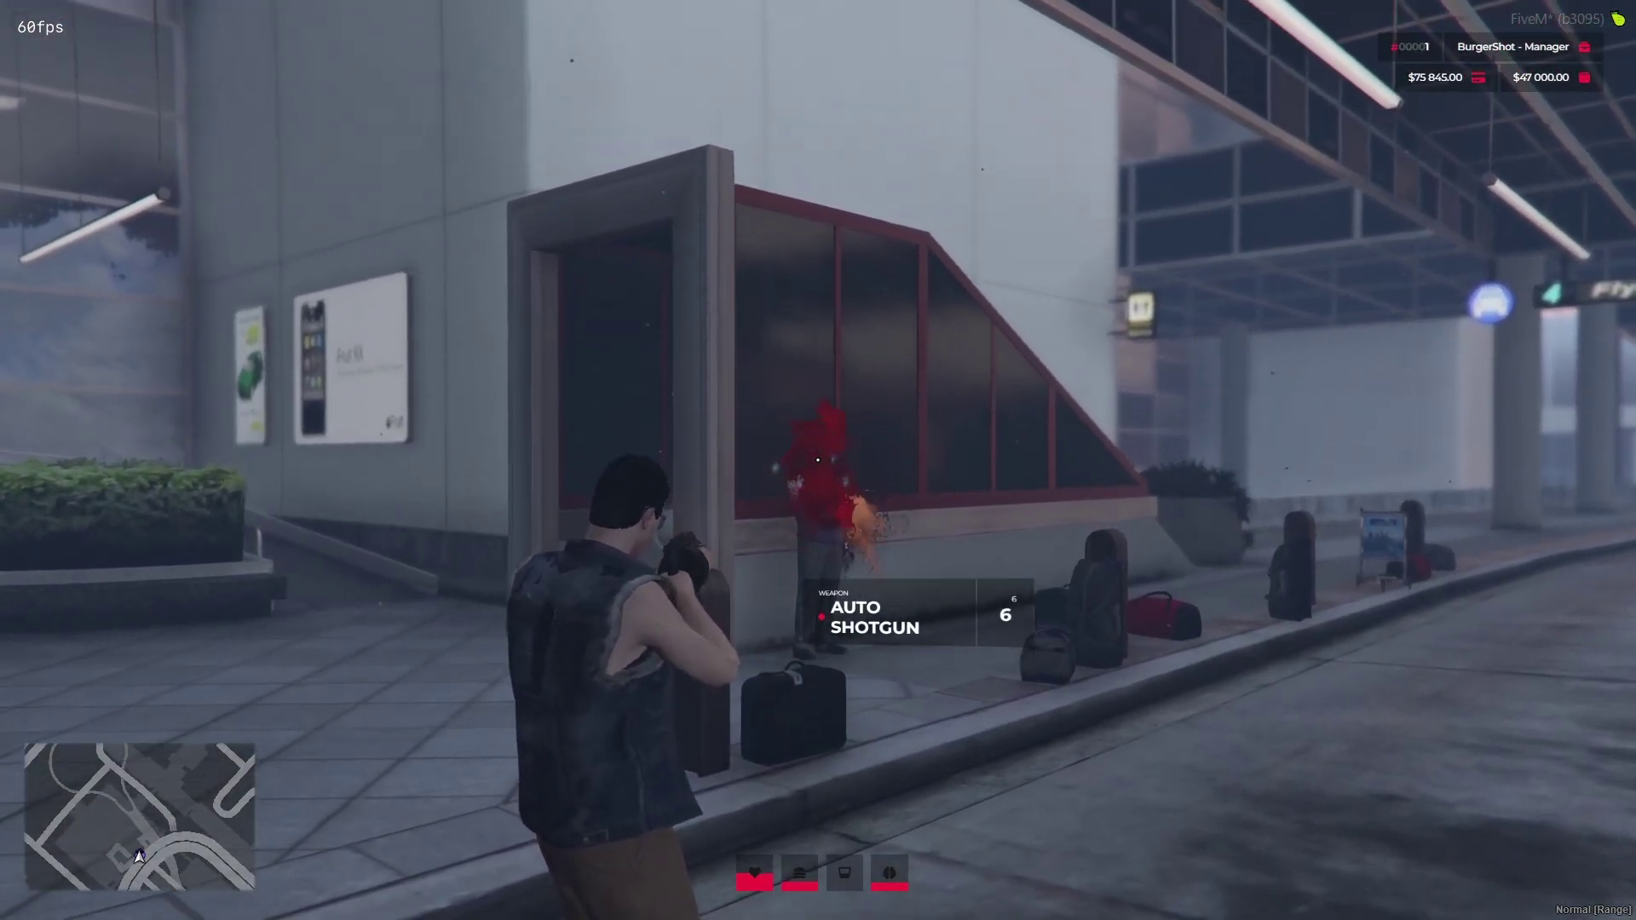
left_click(817, 460)
left_click(817, 460)
left_click(817, 460)
left_click(817, 460)
left_click(817, 460)
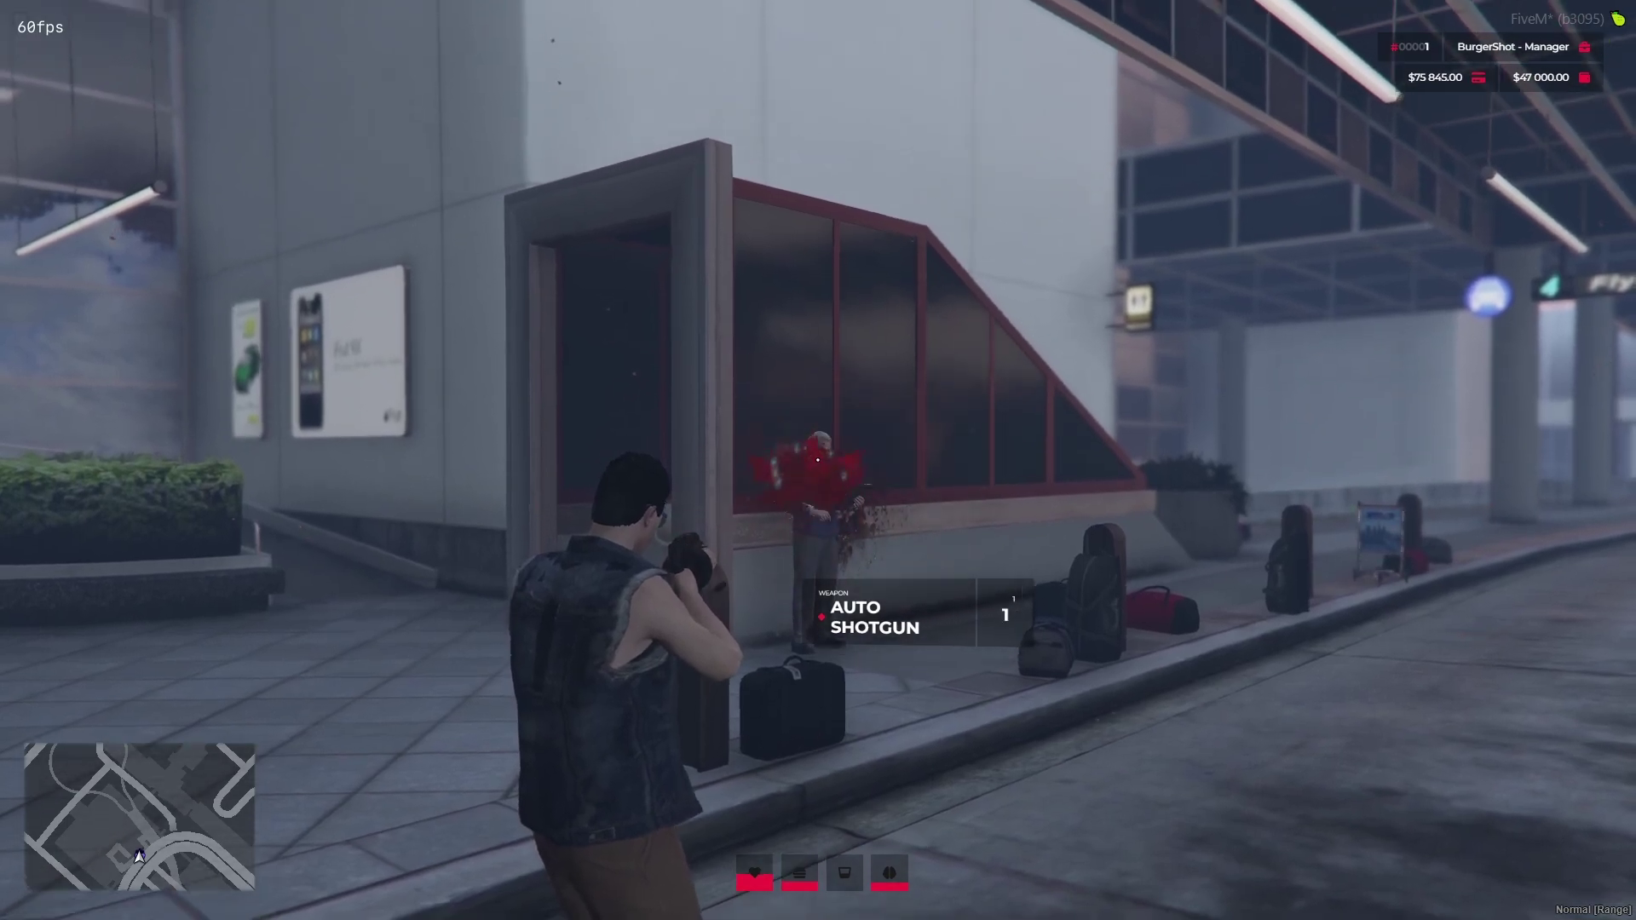
left_click(817, 460)
Load a Shotgun Armorpiercing Magazine, fire it empty at the NPC, and recheck the inventory.
key("Tab")
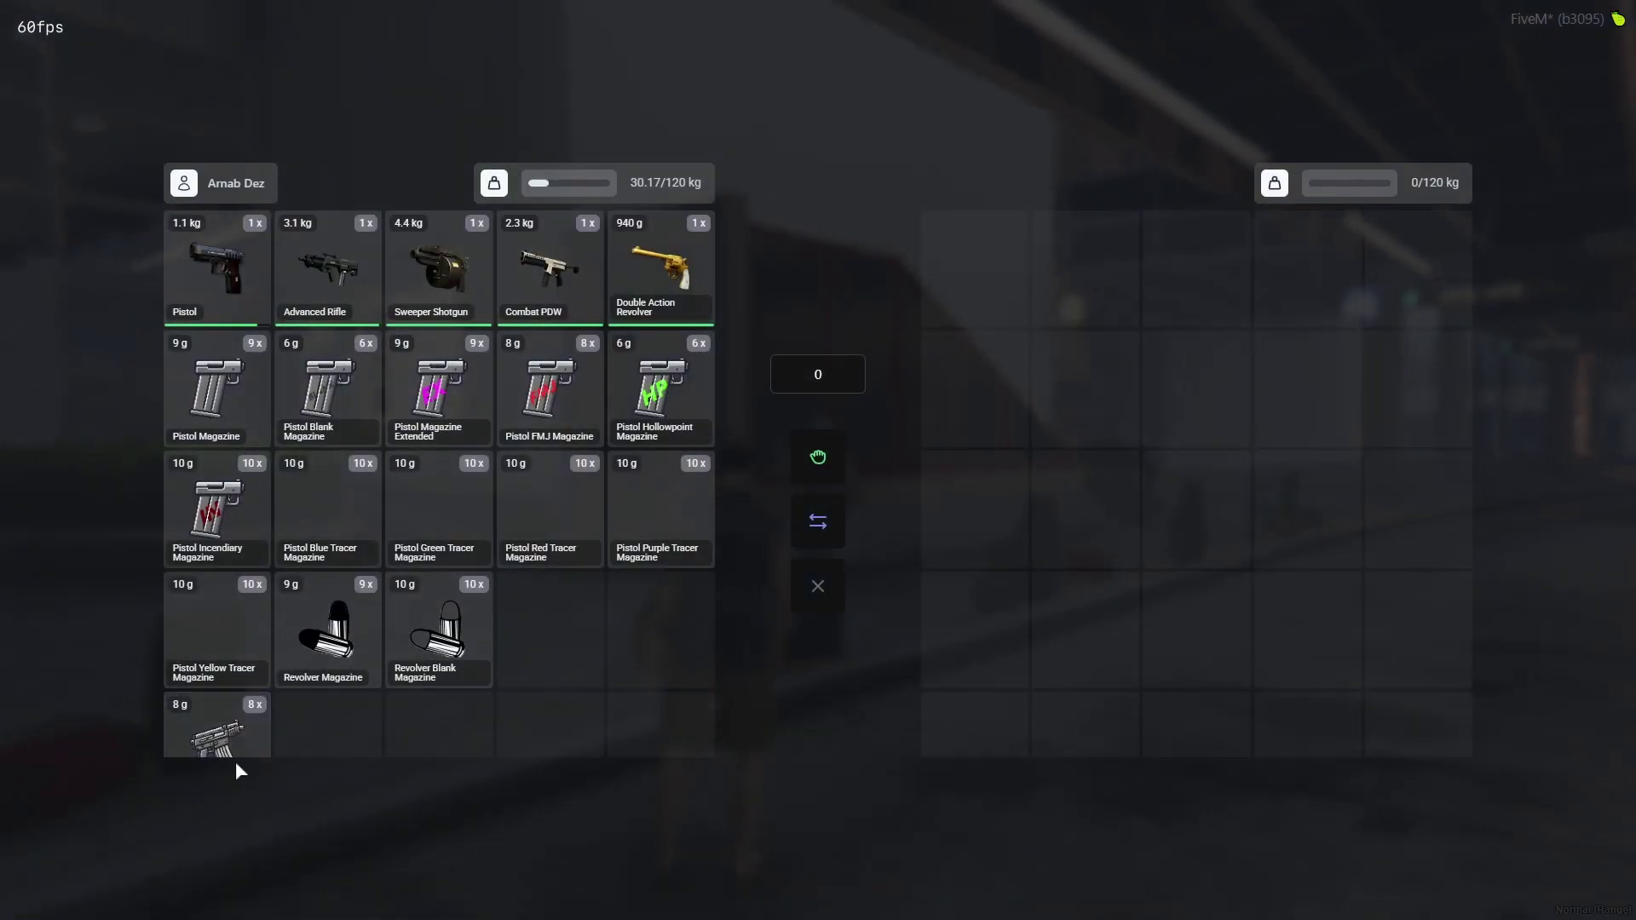
scroll(300, 685, "down", 2)
right_click(300, 683)
left_click(337, 710)
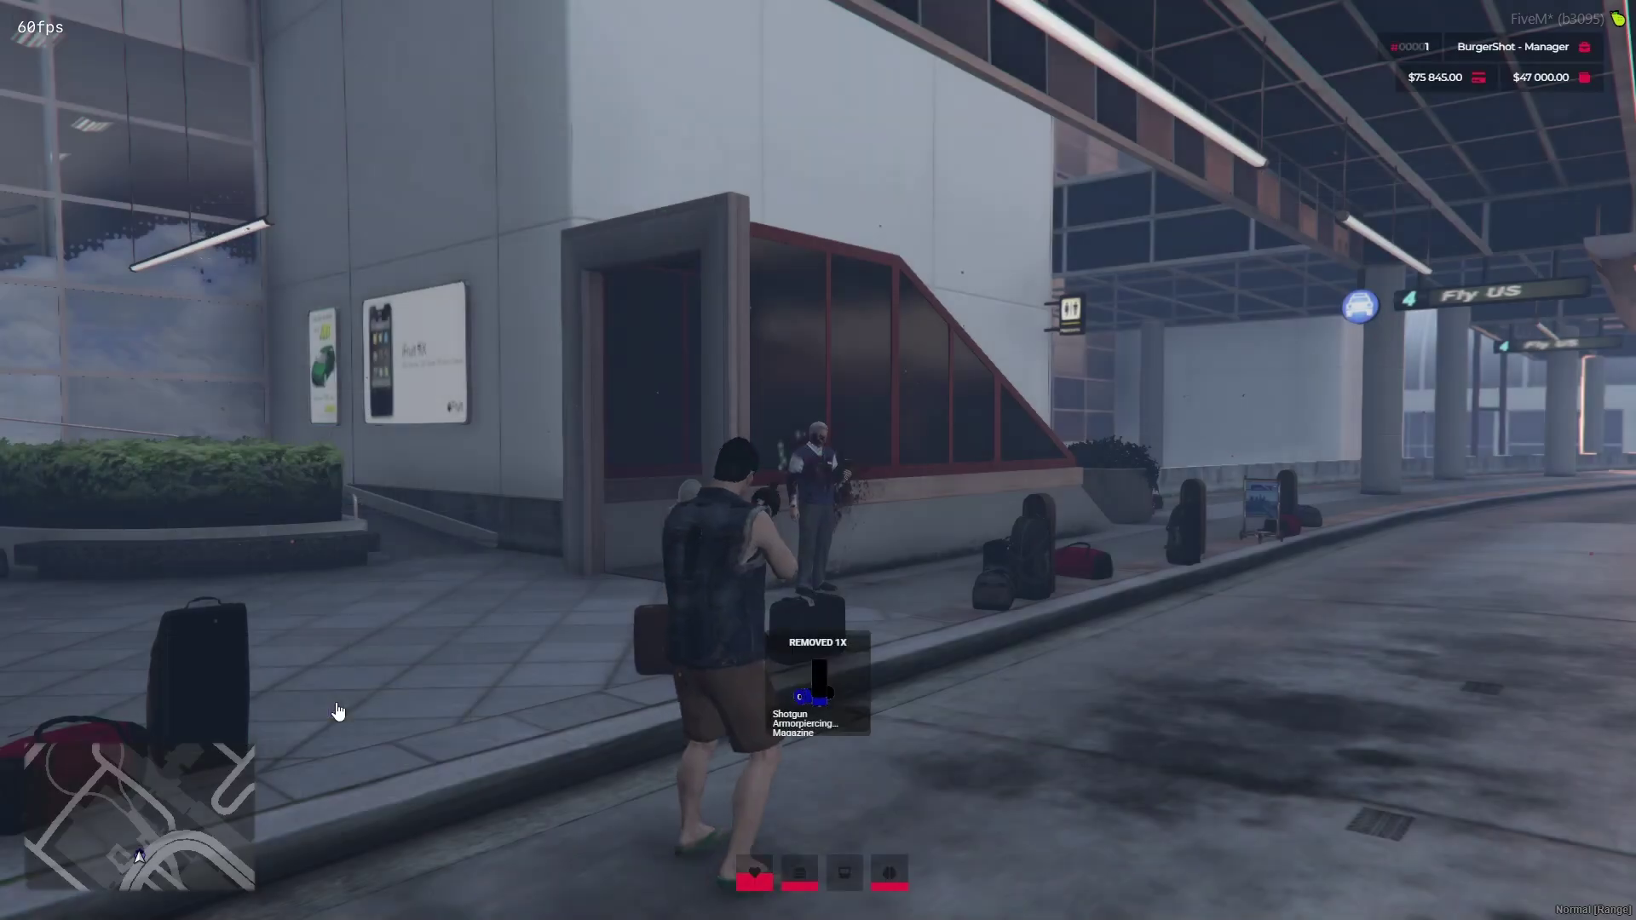
left_click(817, 460)
right_click(817, 460)
left_click(817, 460)
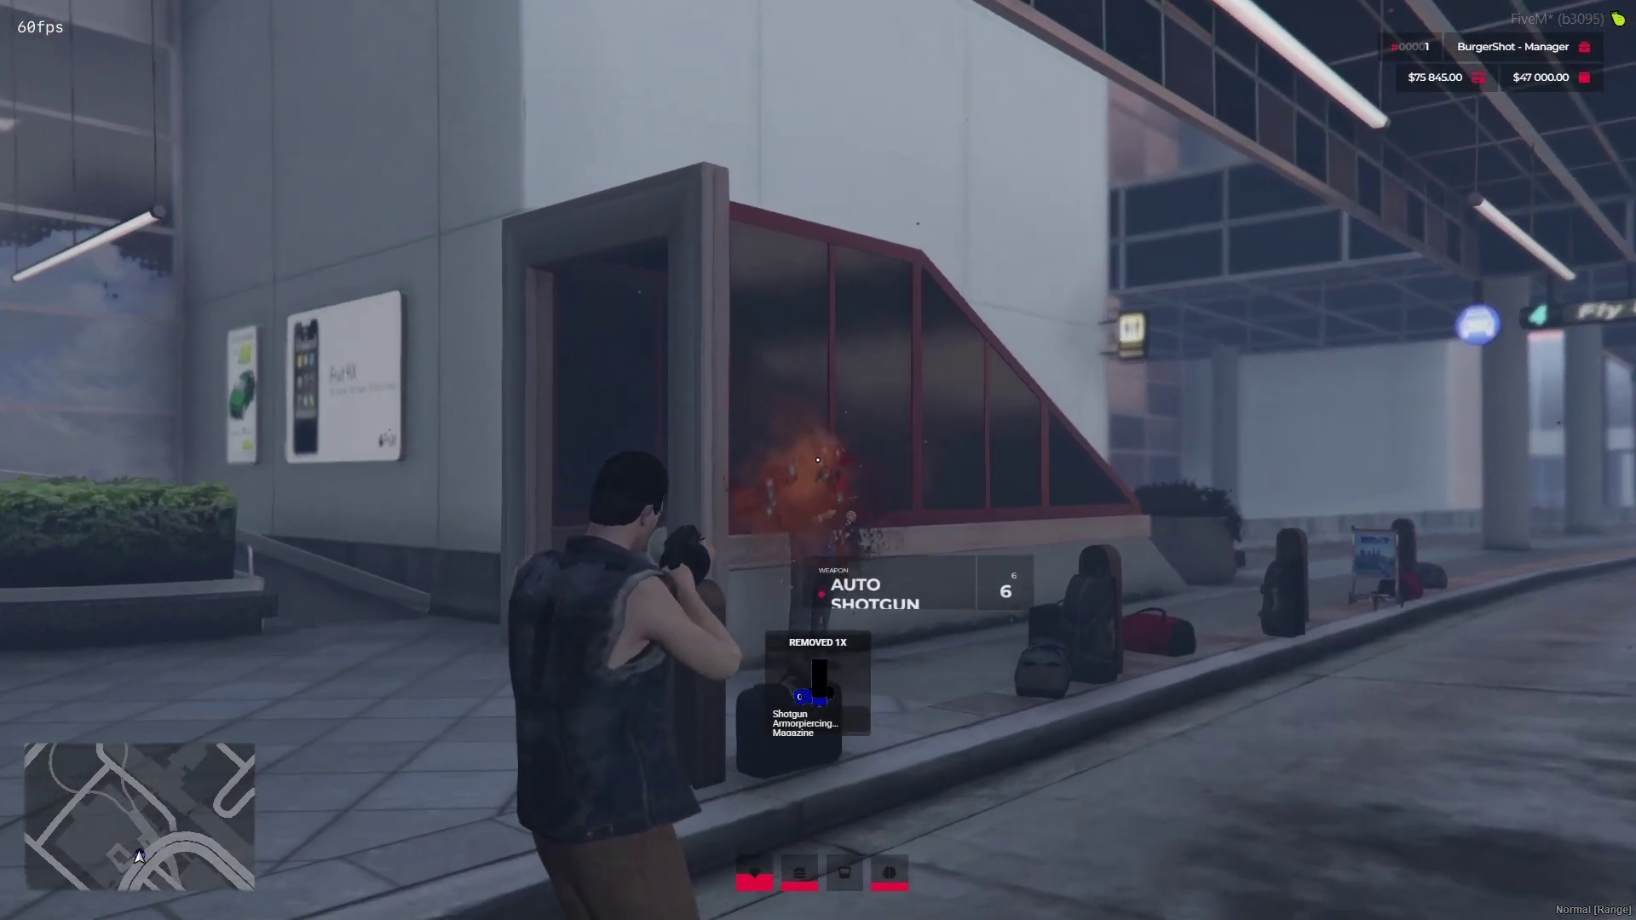
left_click(817, 460)
left_click_drag(817, 460, 817, 460)
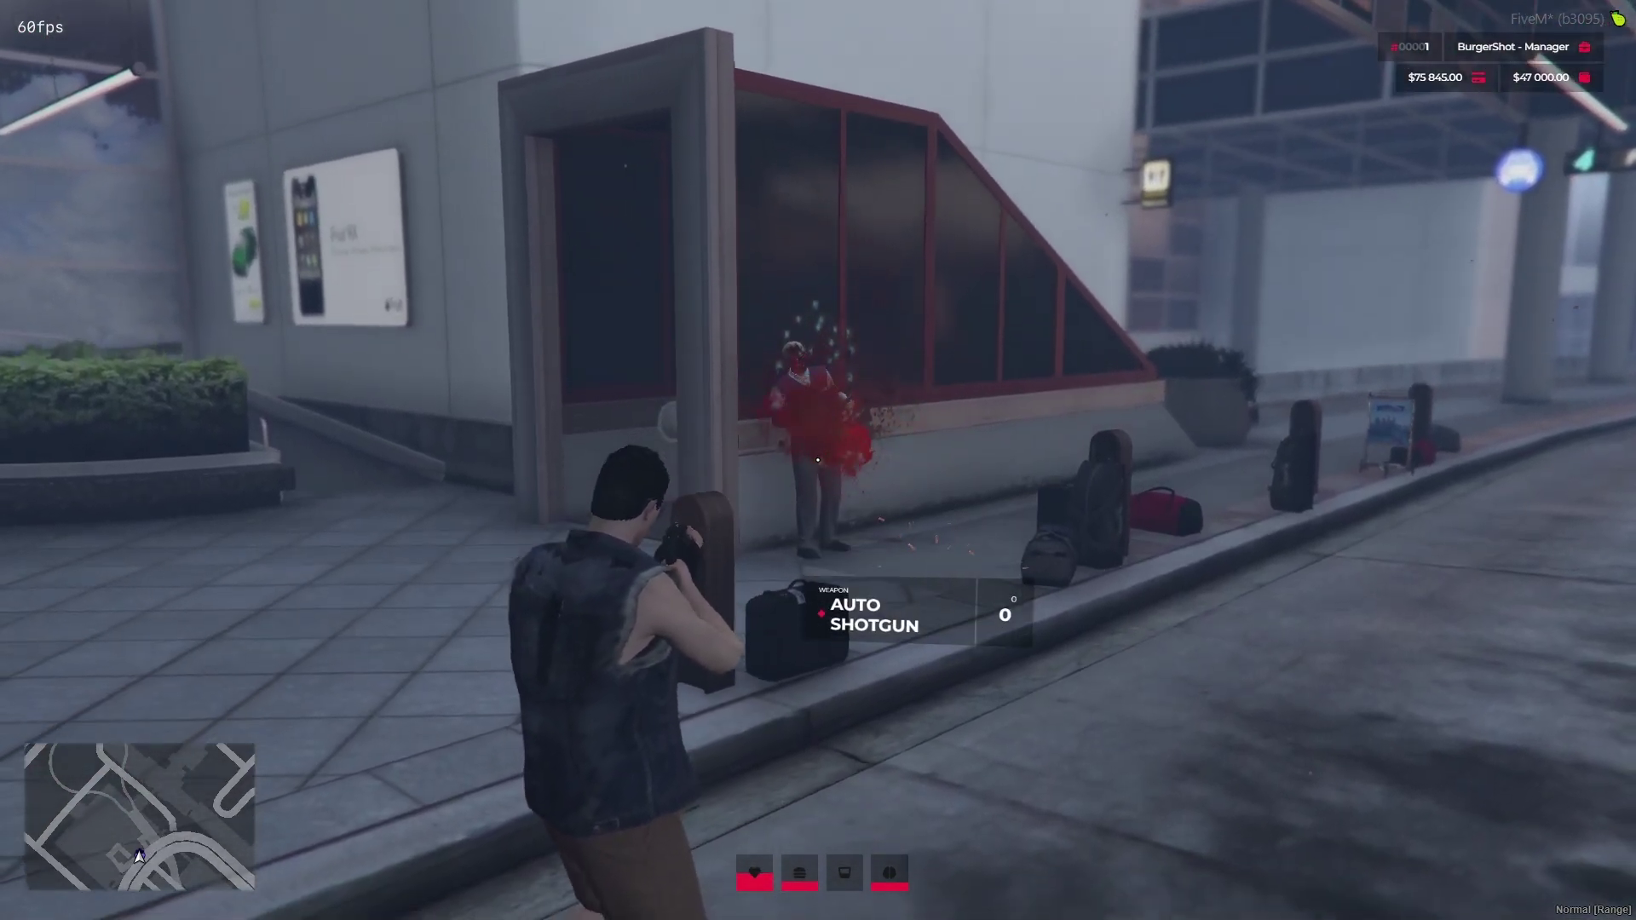
key("Tab")
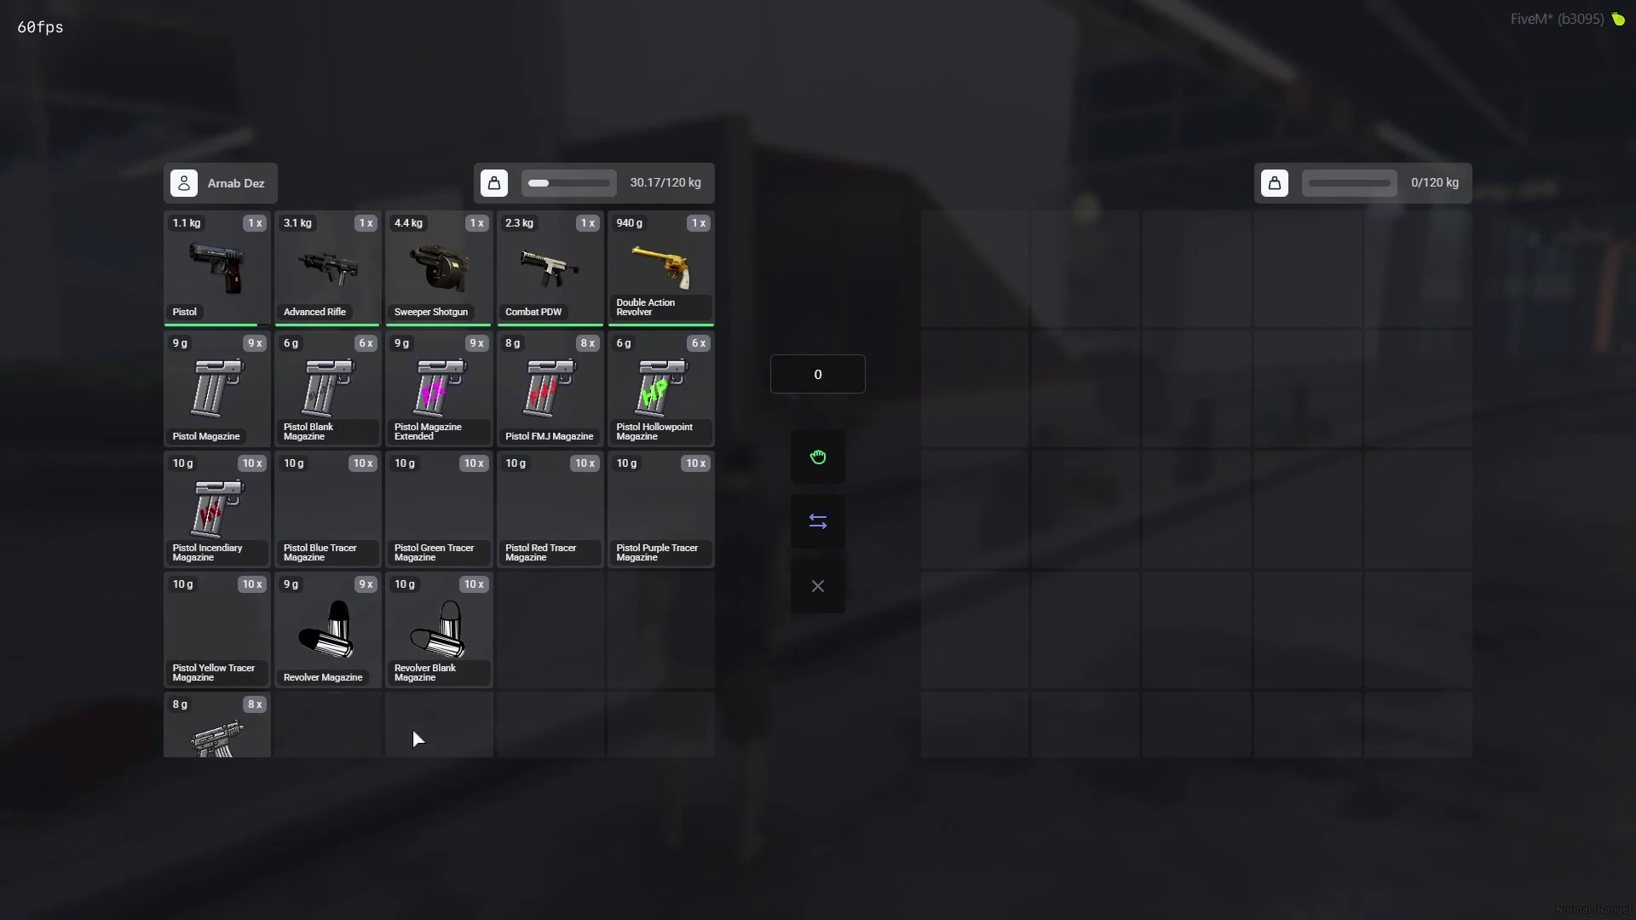
scroll(346, 686, "down", 2)
scroll(346, 687, "up", 2)
Equip the Combat PDW and load an SMG Blank Magazine into it.
right_click(529, 295)
left_click(596, 333)
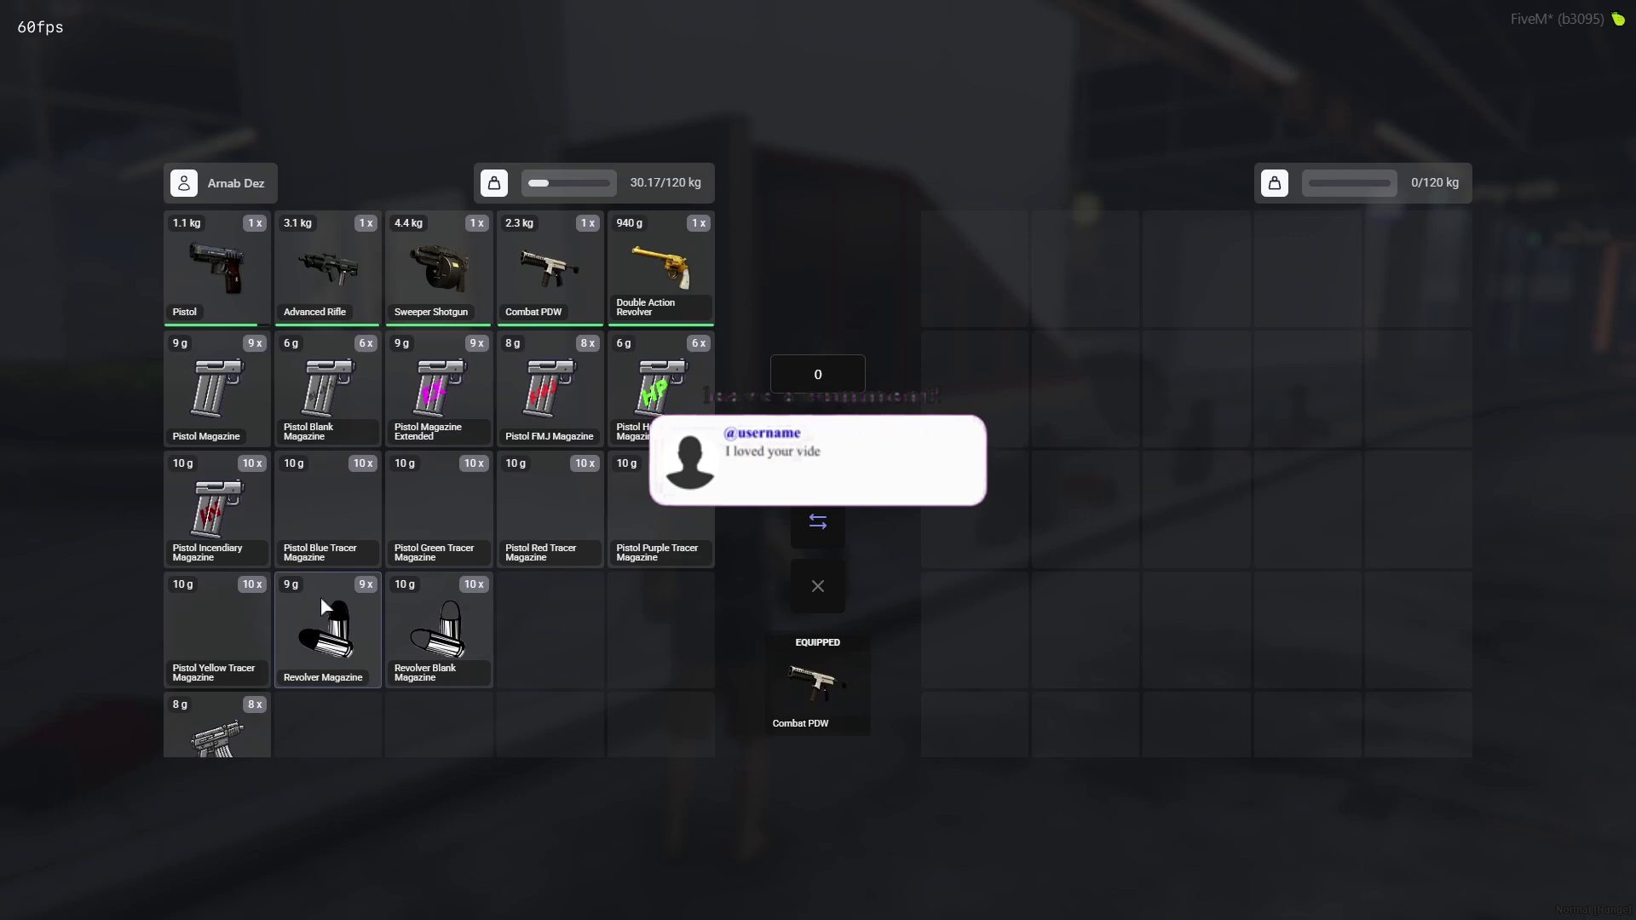
scroll(320, 596, "down", 5)
scroll(234, 628, "down", 2)
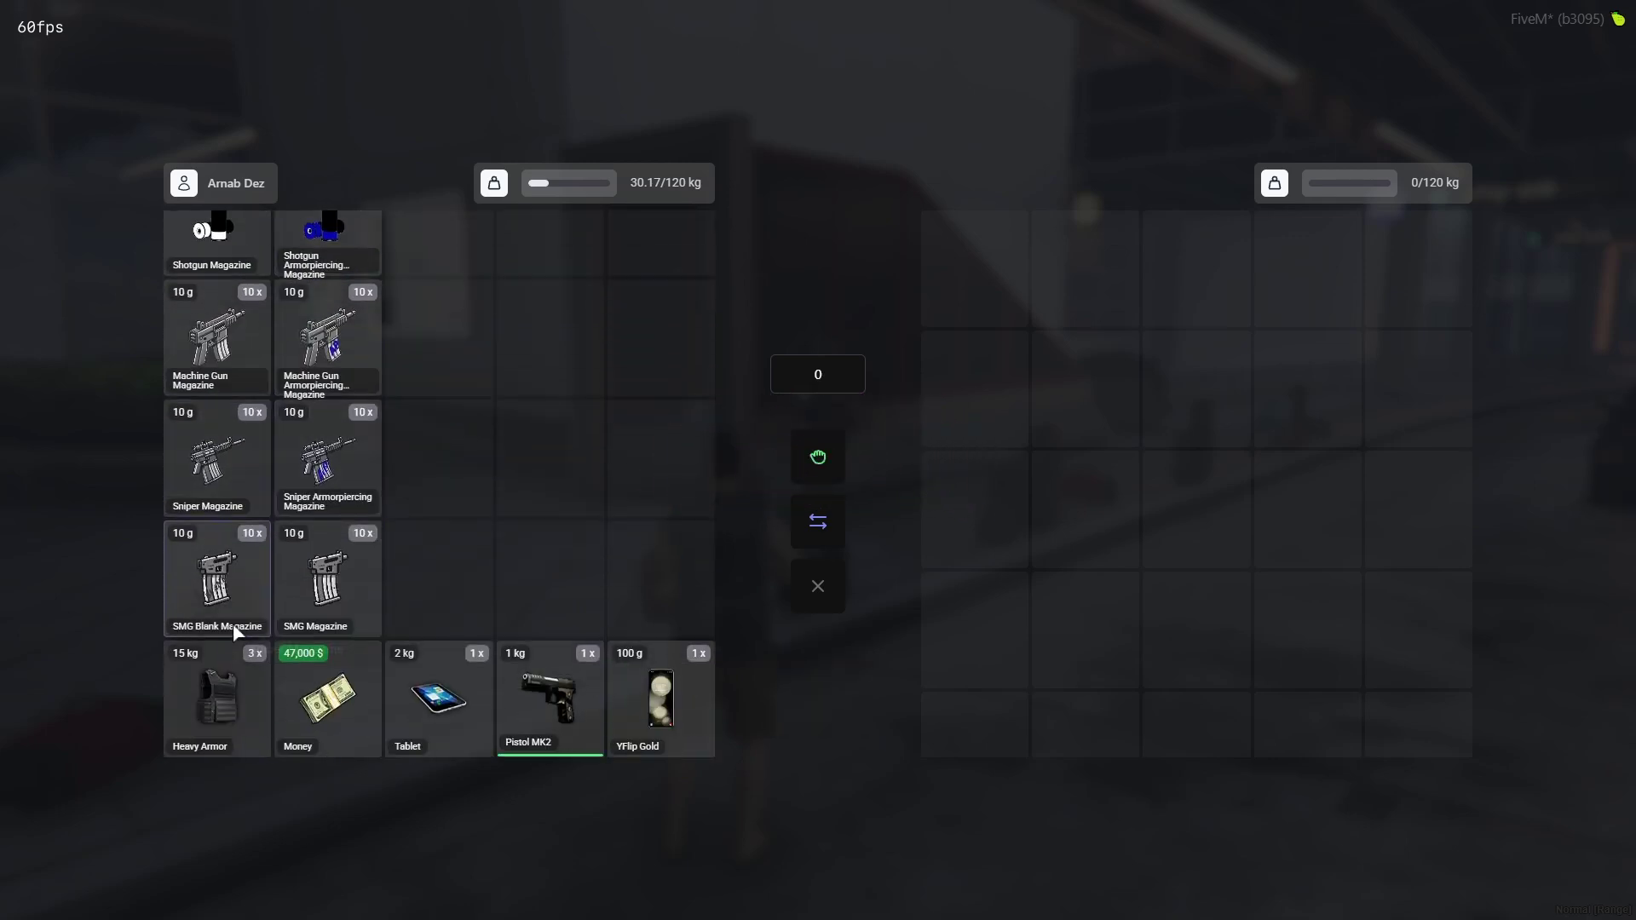
right_click(223, 569)
left_click(249, 589)
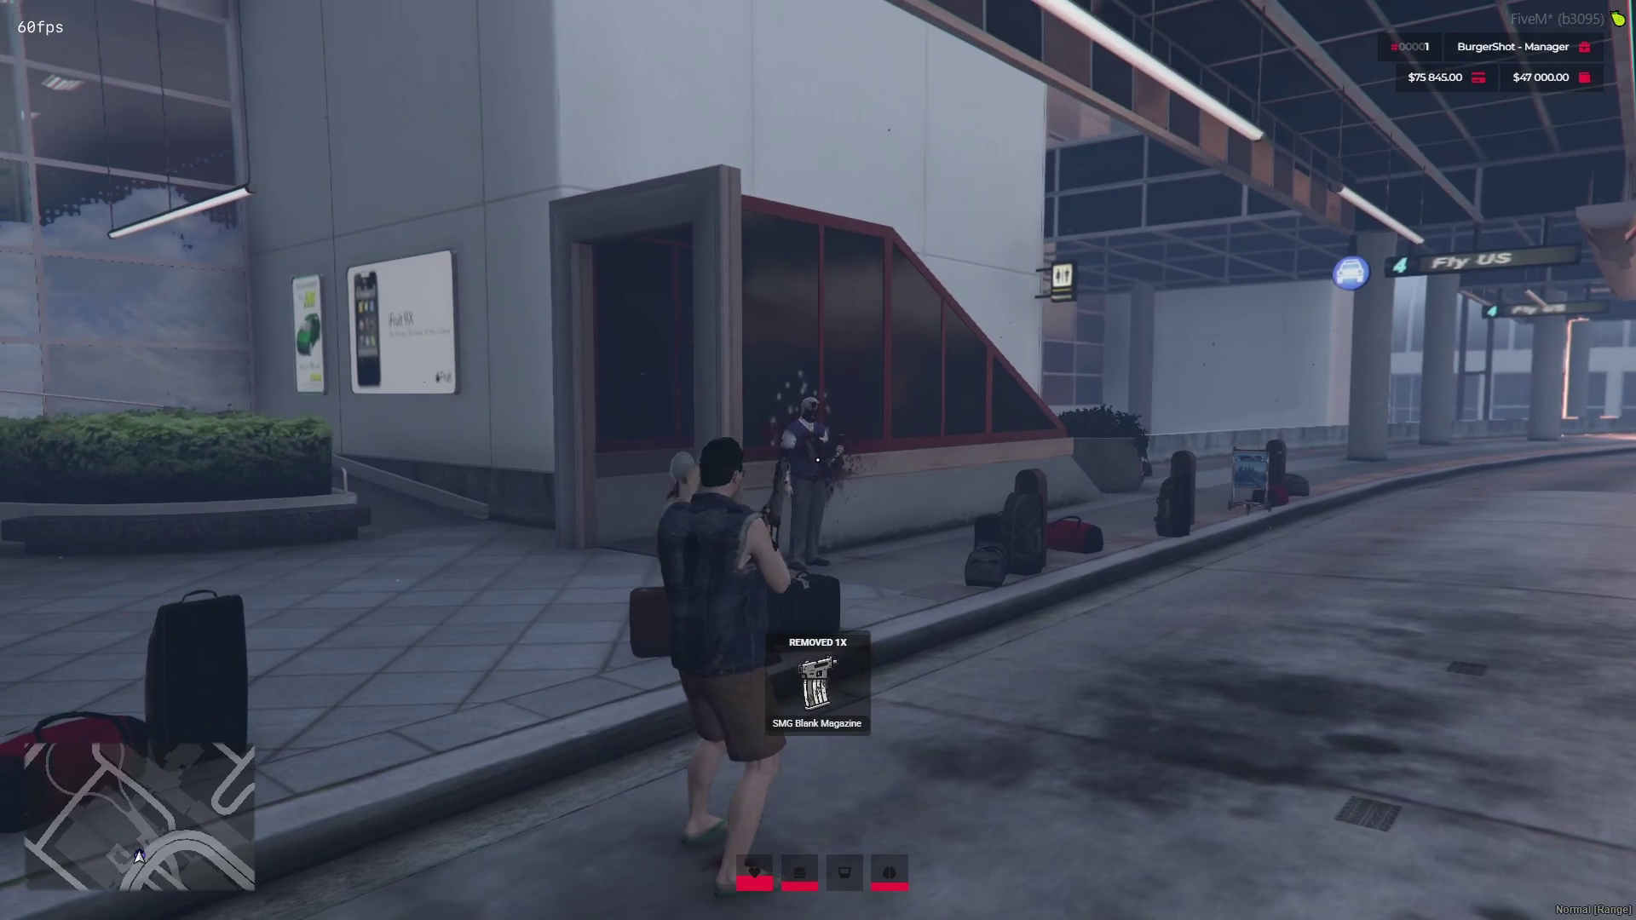
Aim the Combat PDW at the NPC and fire until the magazine reaches 0.
right_click(818, 460)
left_click(818, 460)
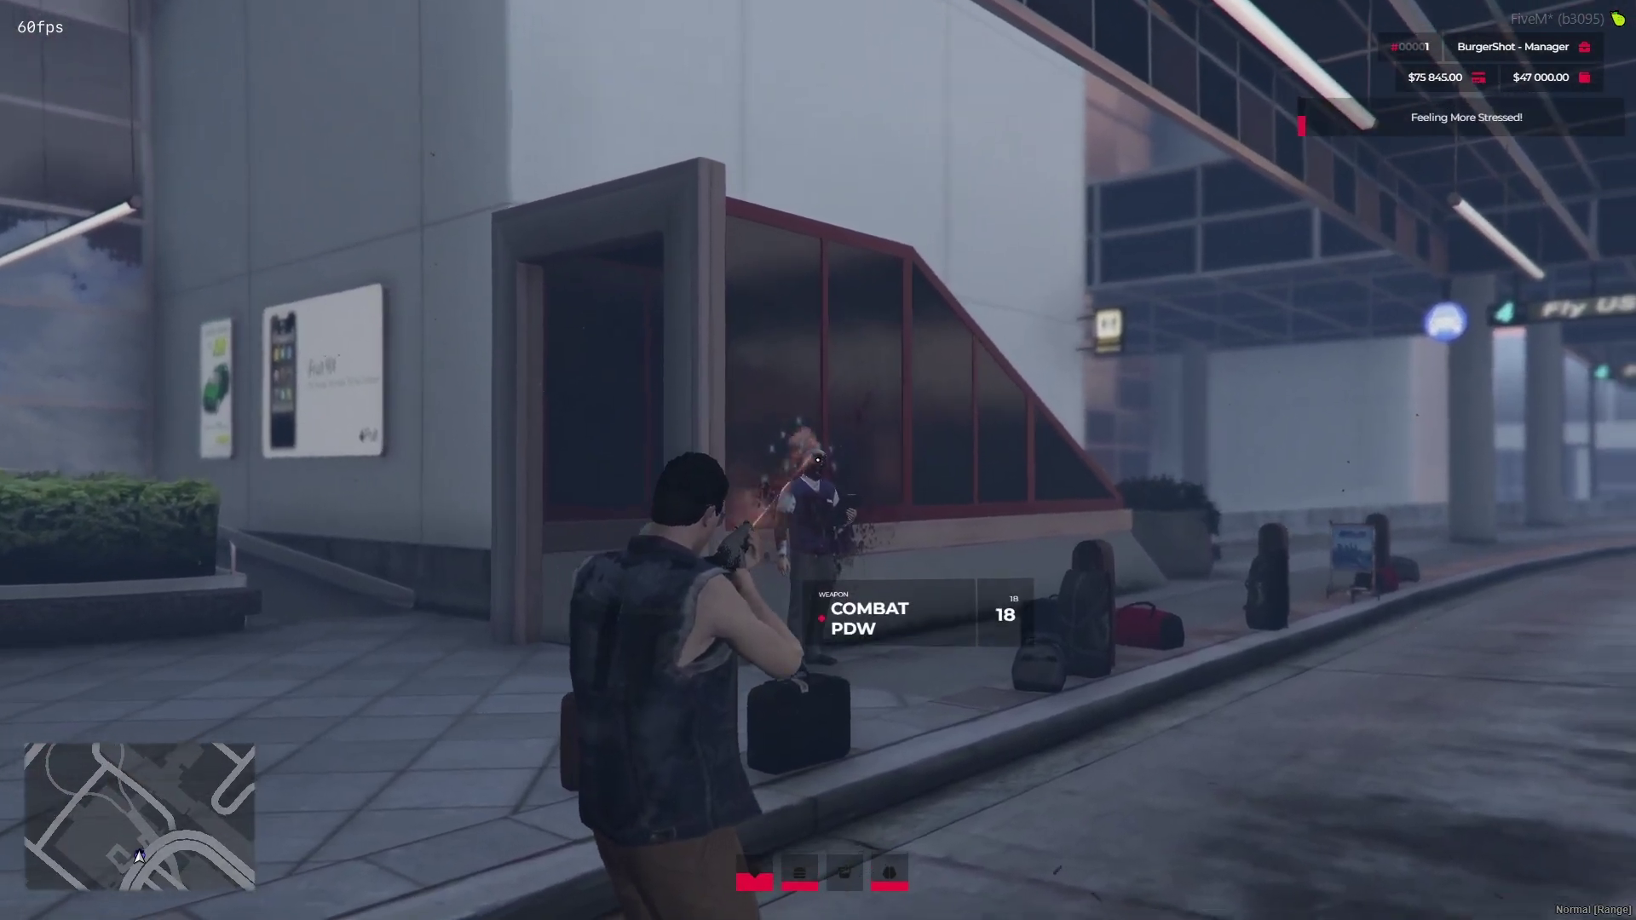
left_click(817, 460)
left_click(818, 460)
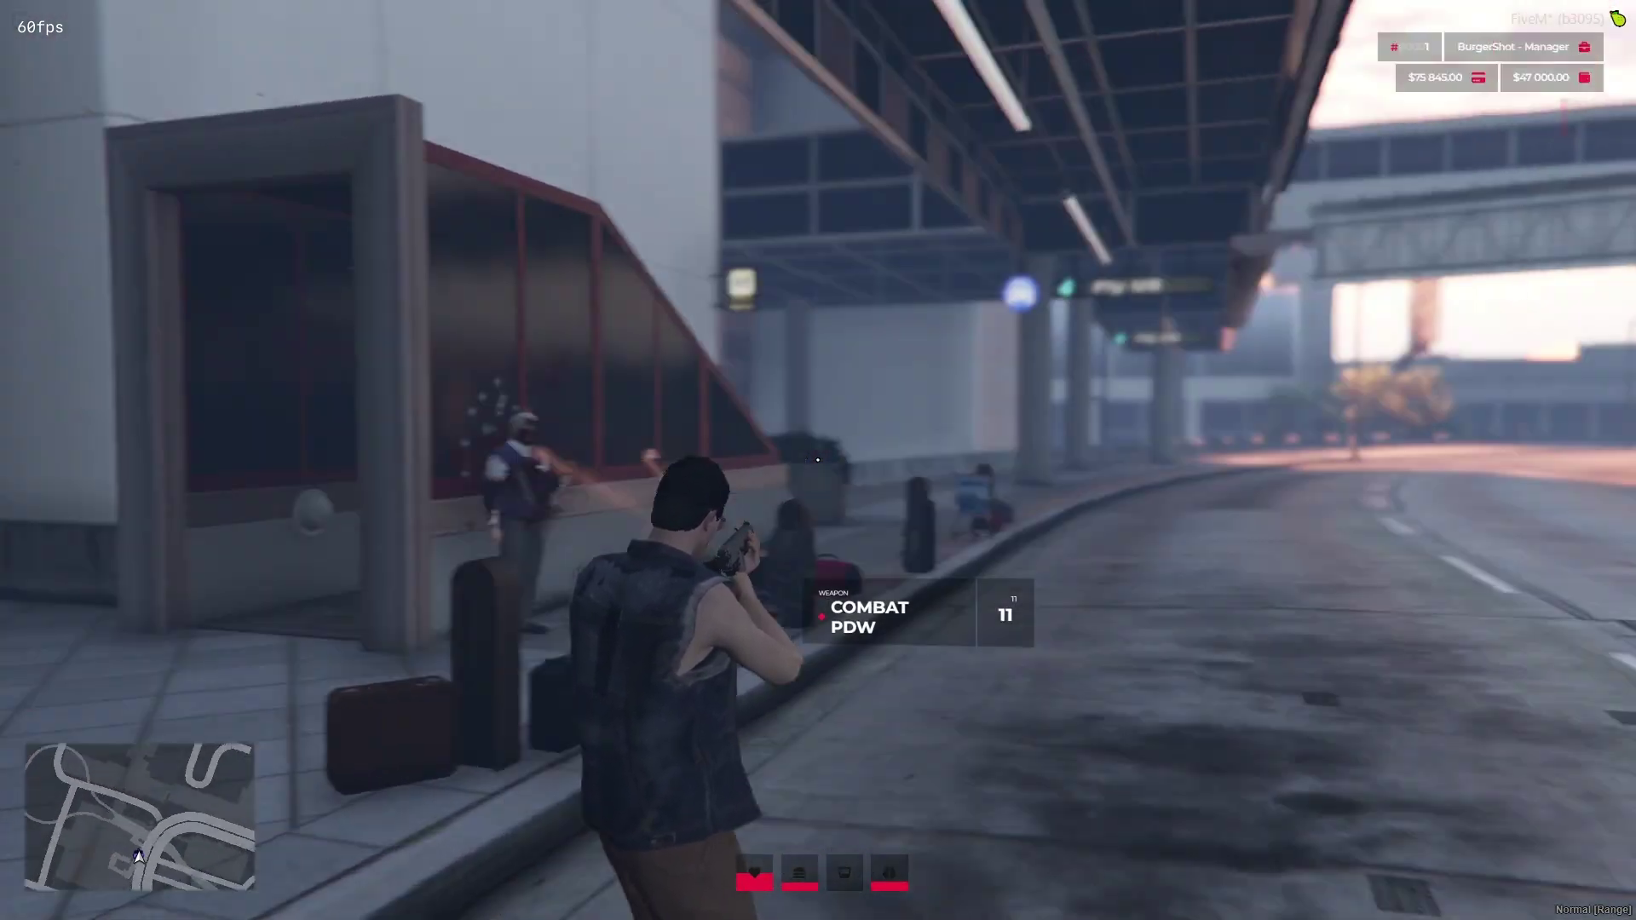
left_click(818, 460)
left_click(818, 460)
left_click(818, 460)
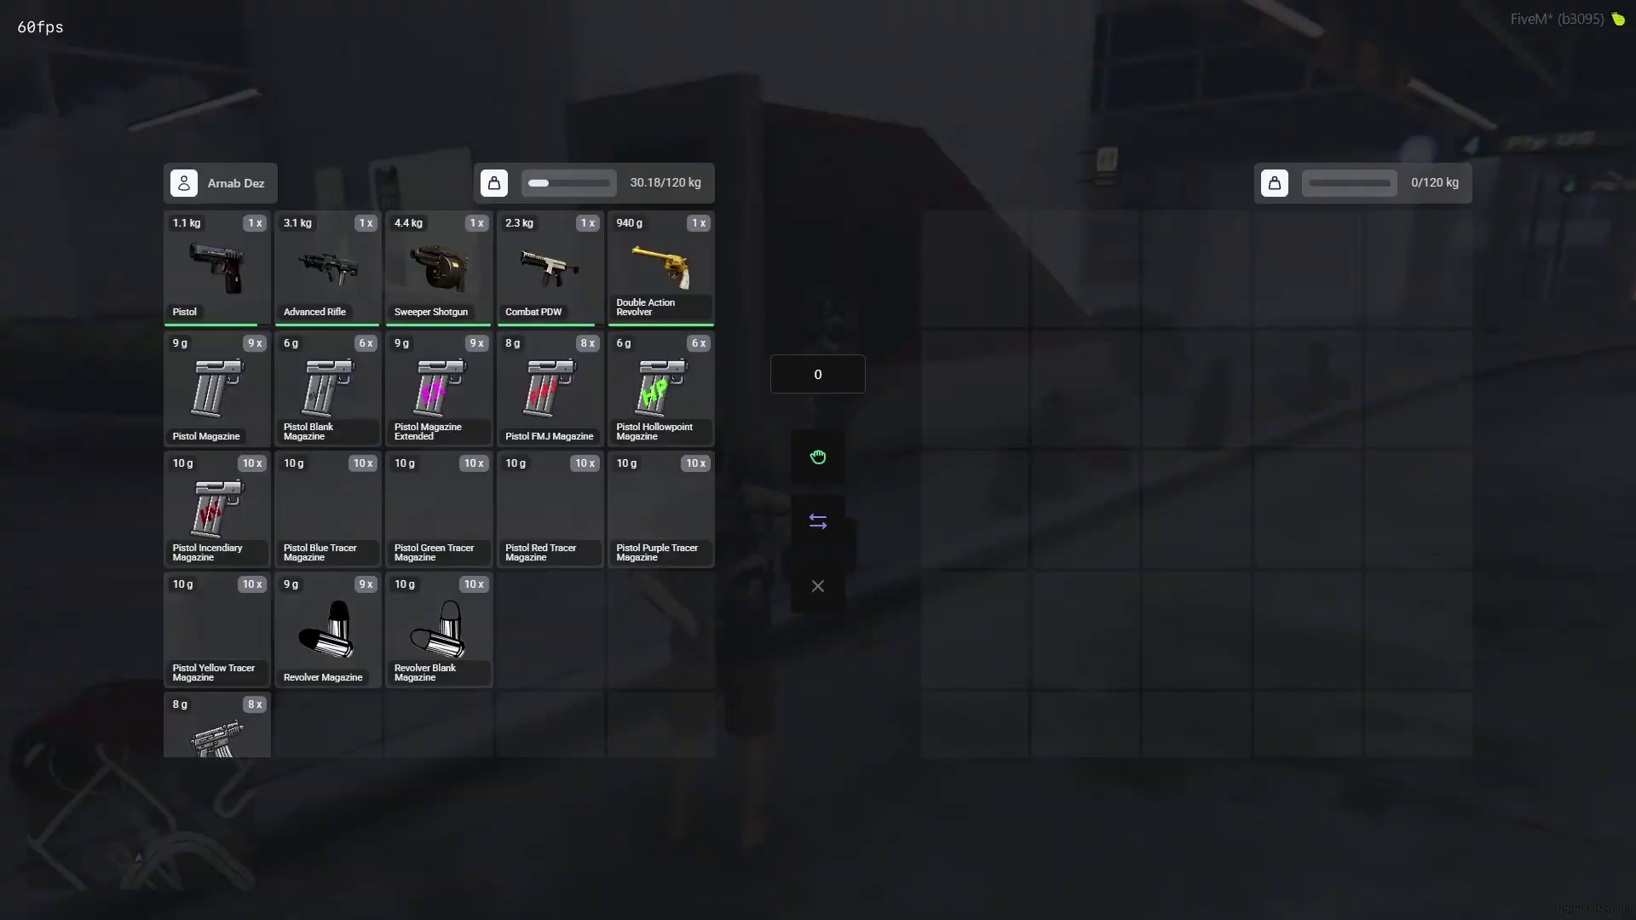
Equip the Double Action Revolver with key 5 and load a Revolver Magazine.
key("Tab")
key("5")
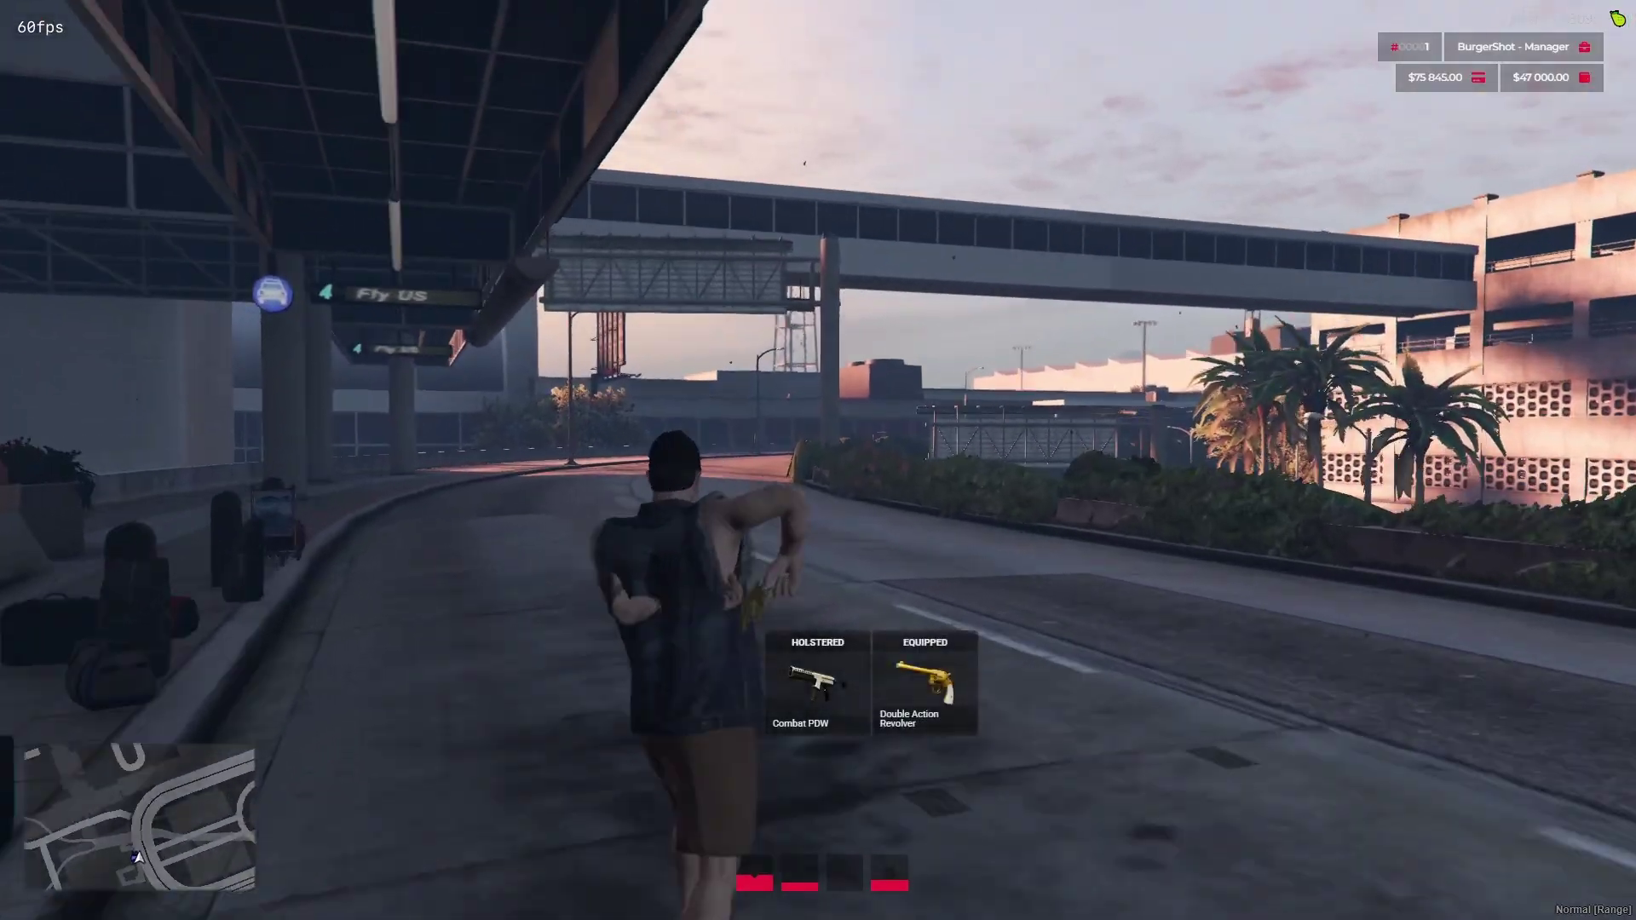
key("Tab")
scroll(505, 411, "down", 10)
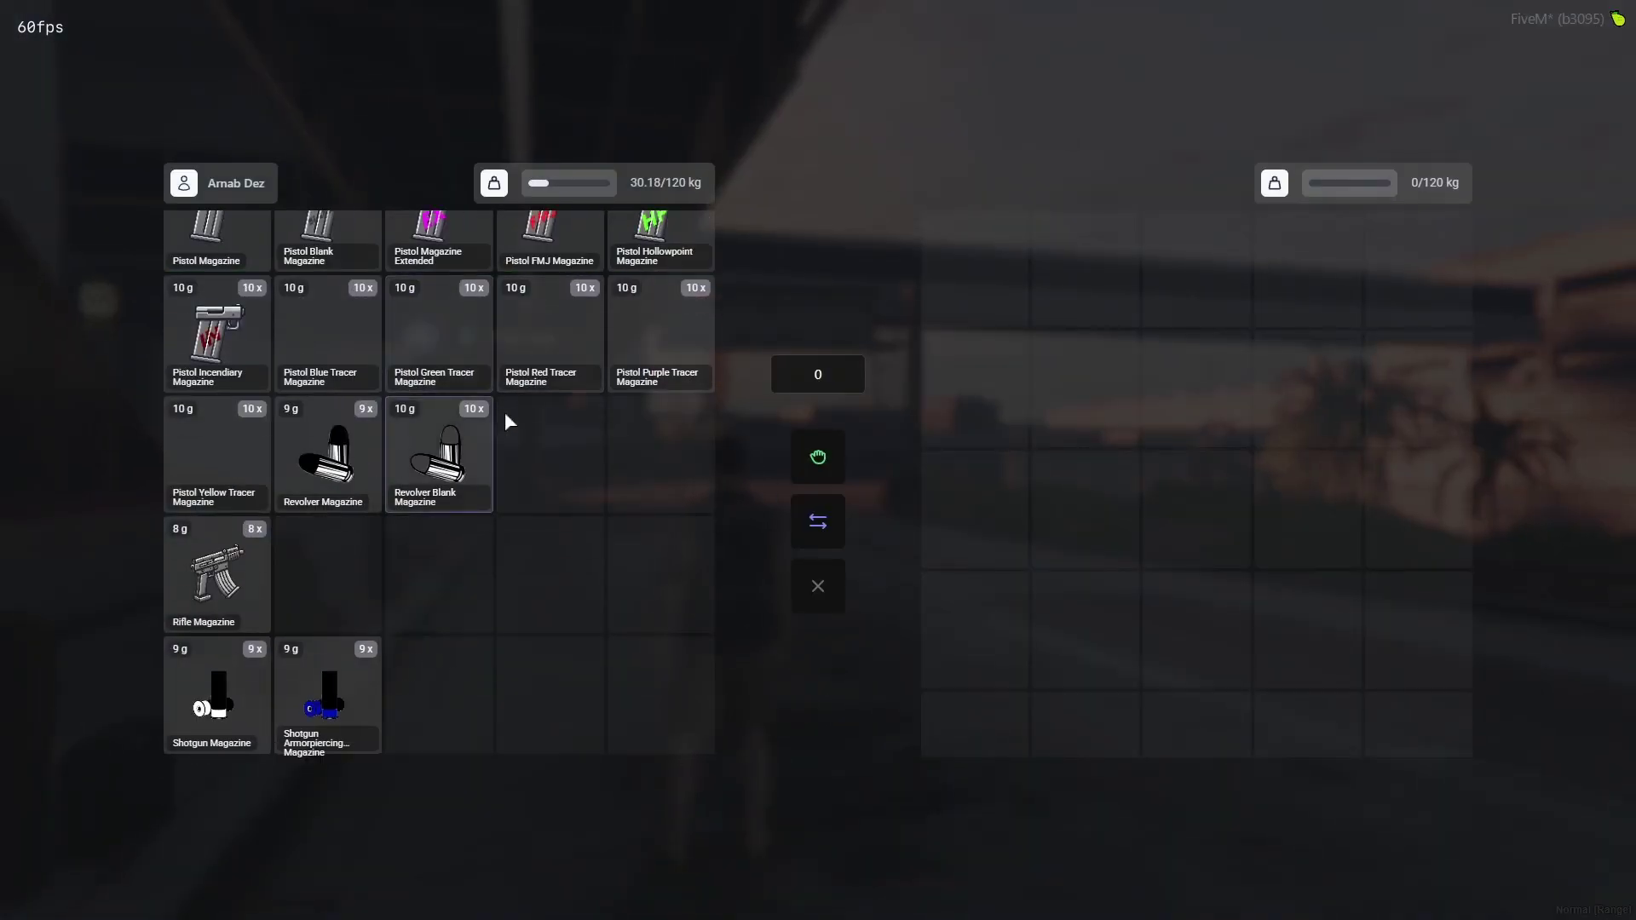
scroll(500, 524, "up", 2)
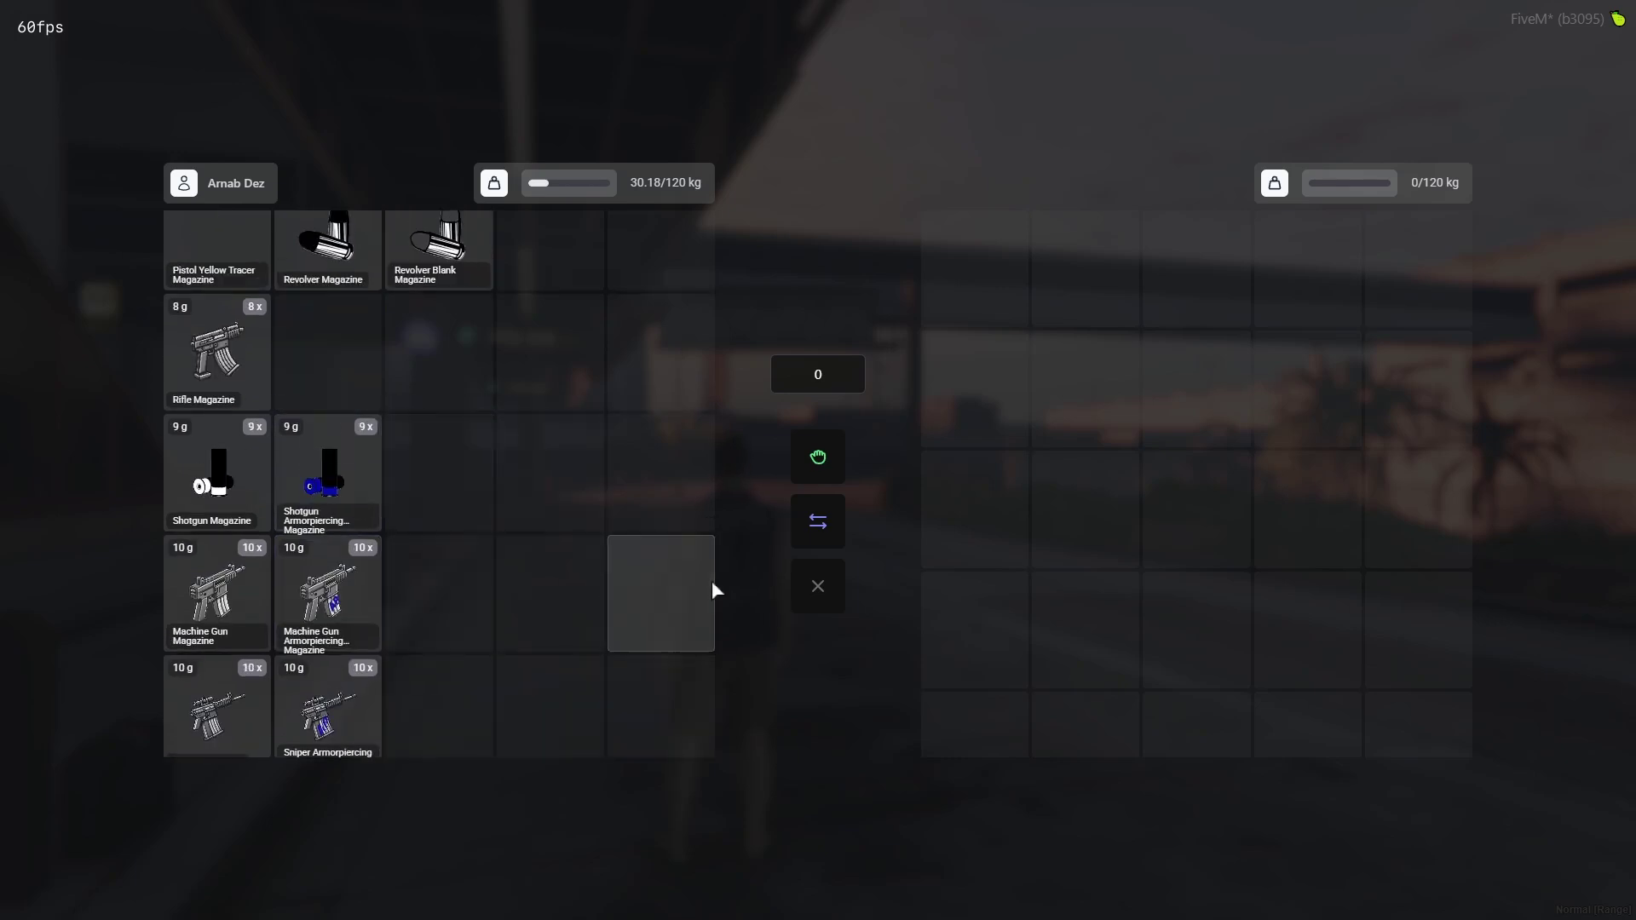
scroll(424, 506, "up", 2)
right_click(342, 535)
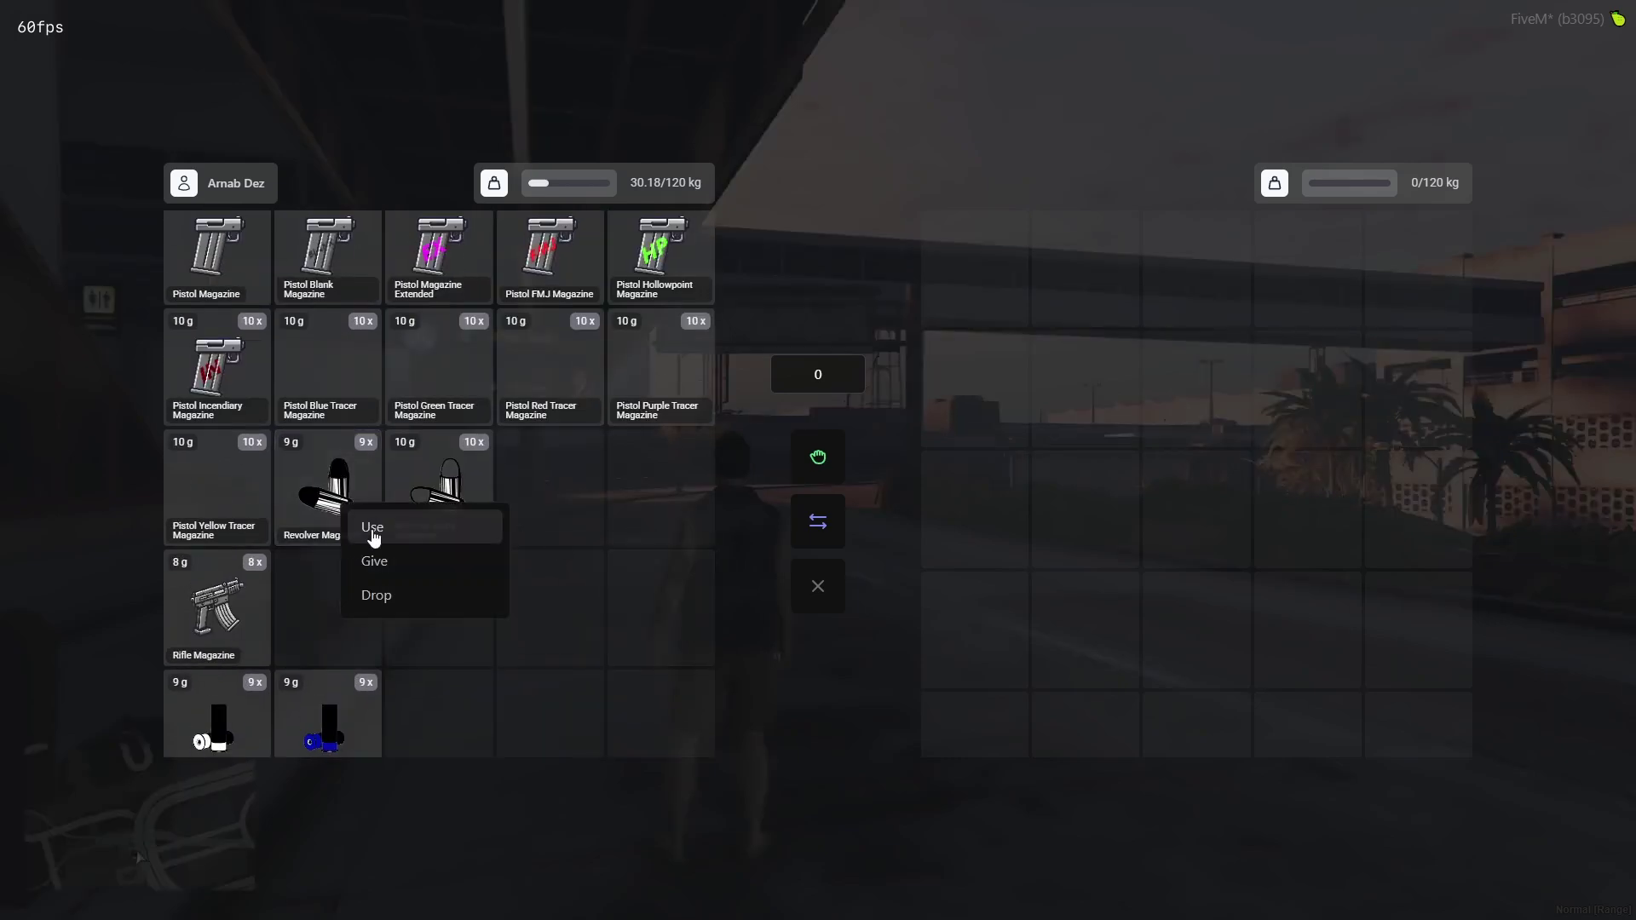
left_click(366, 537)
Fire the Revolver Magazine at the NPC until empty.
left_click(818, 460)
left_click(818, 460)
left_click(818, 460)
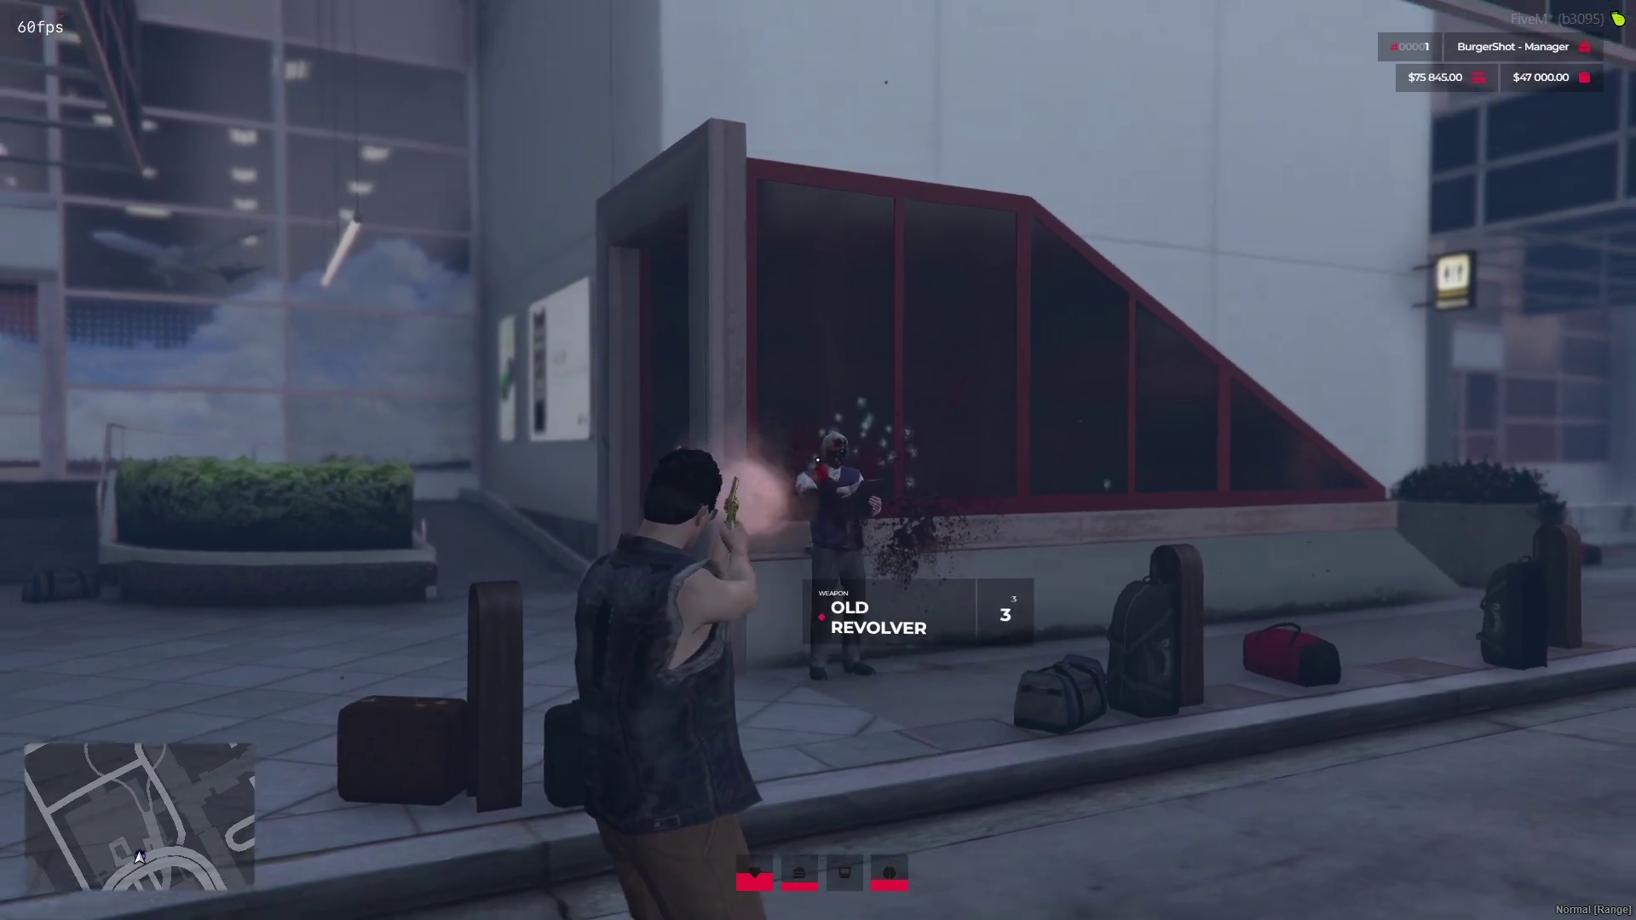
left_click(818, 461)
left_click(818, 460)
Load a Revolver Blank Magazine into the revolver and fire all the blank rounds.
left_click(818, 460)
key("Tab")
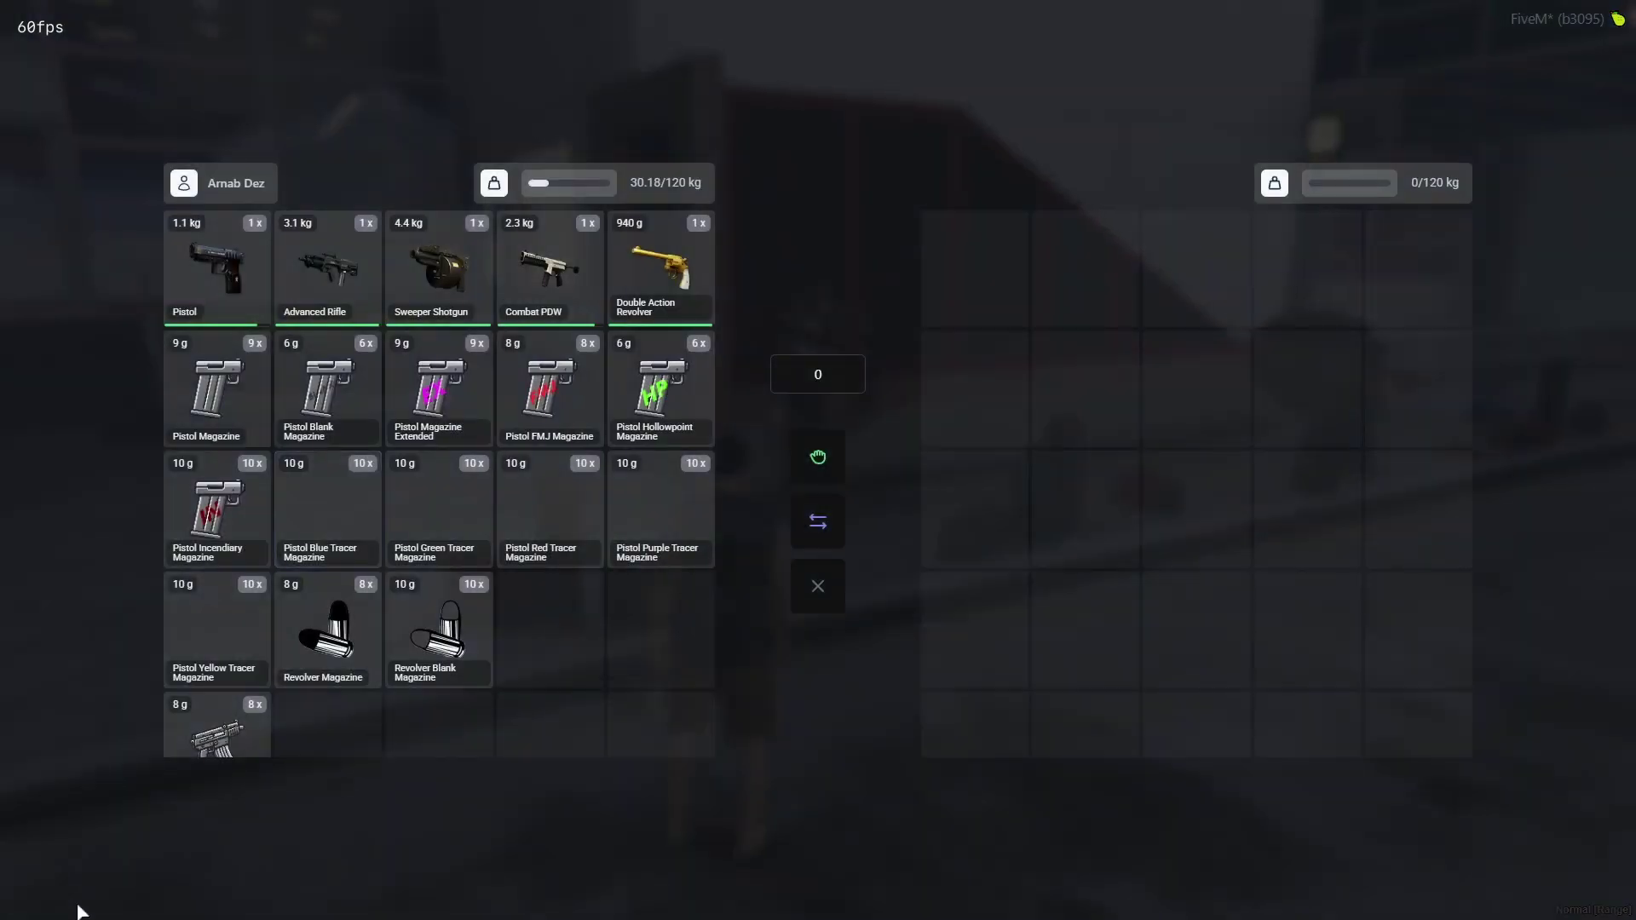
right_click(421, 675)
left_click(460, 699)
left_click(818, 460)
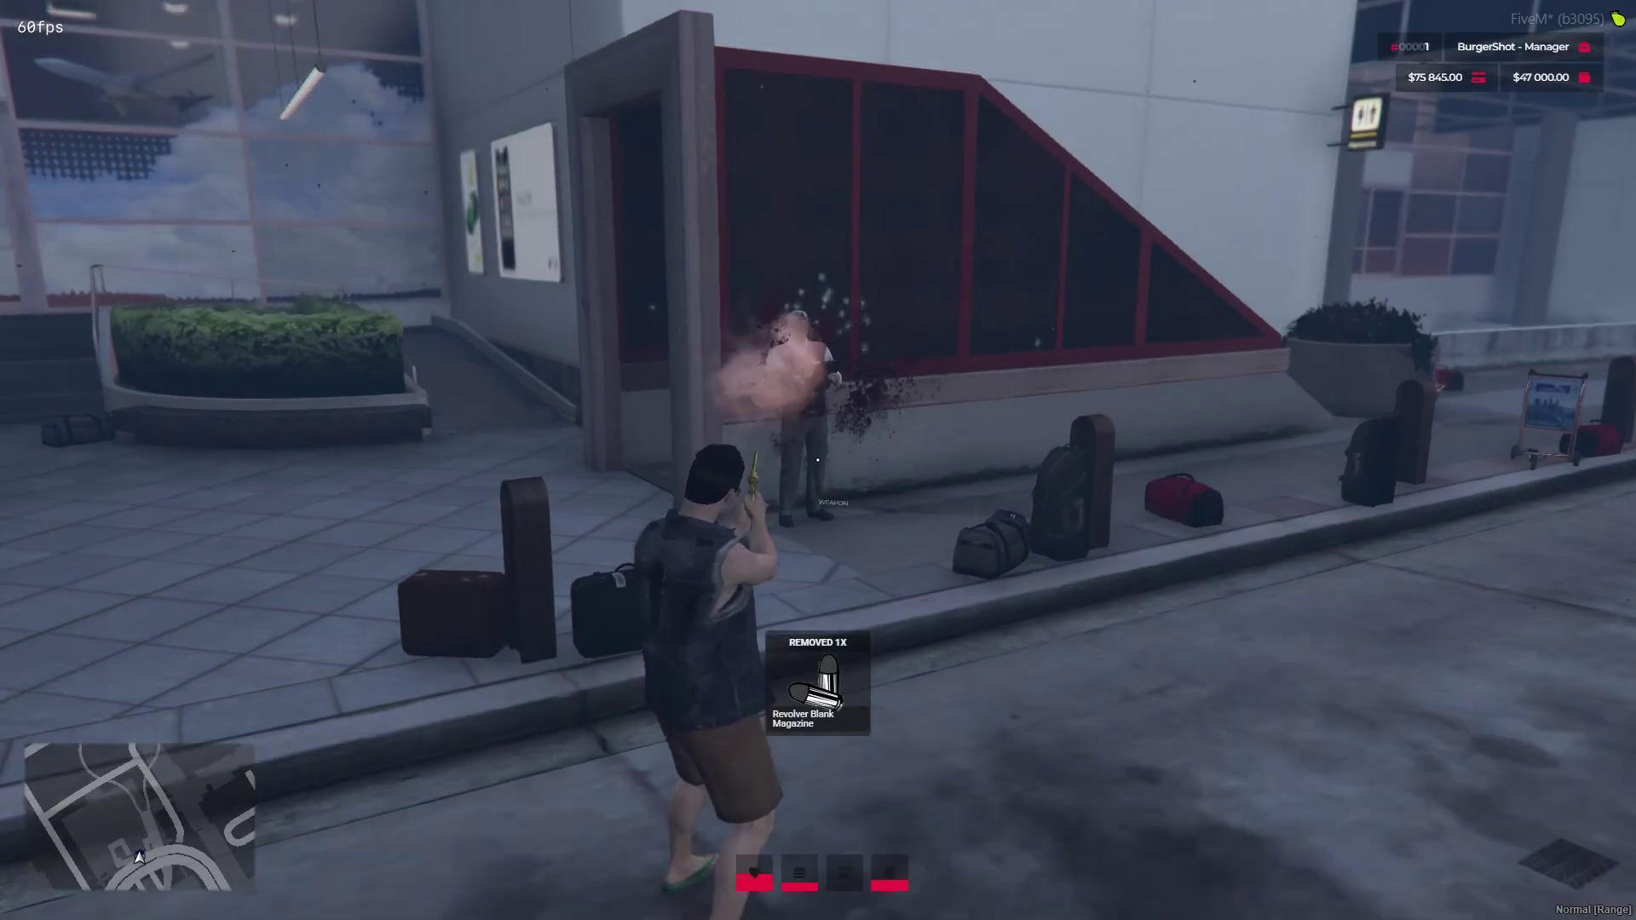
right_click(818, 460)
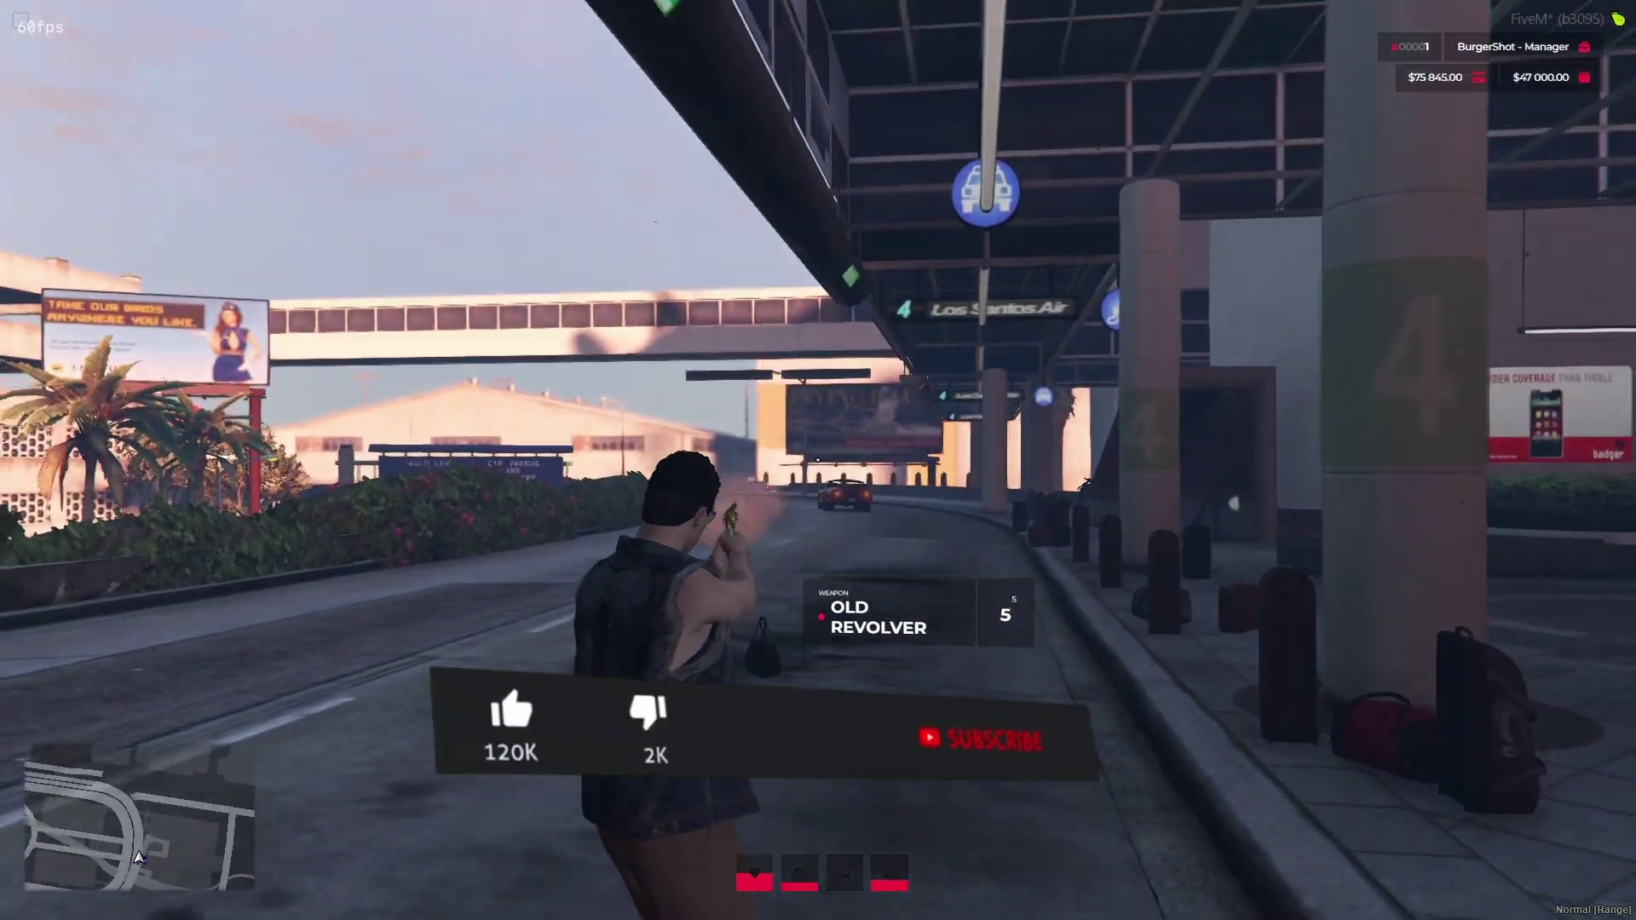
left_click(818, 460)
left_click(817, 460)
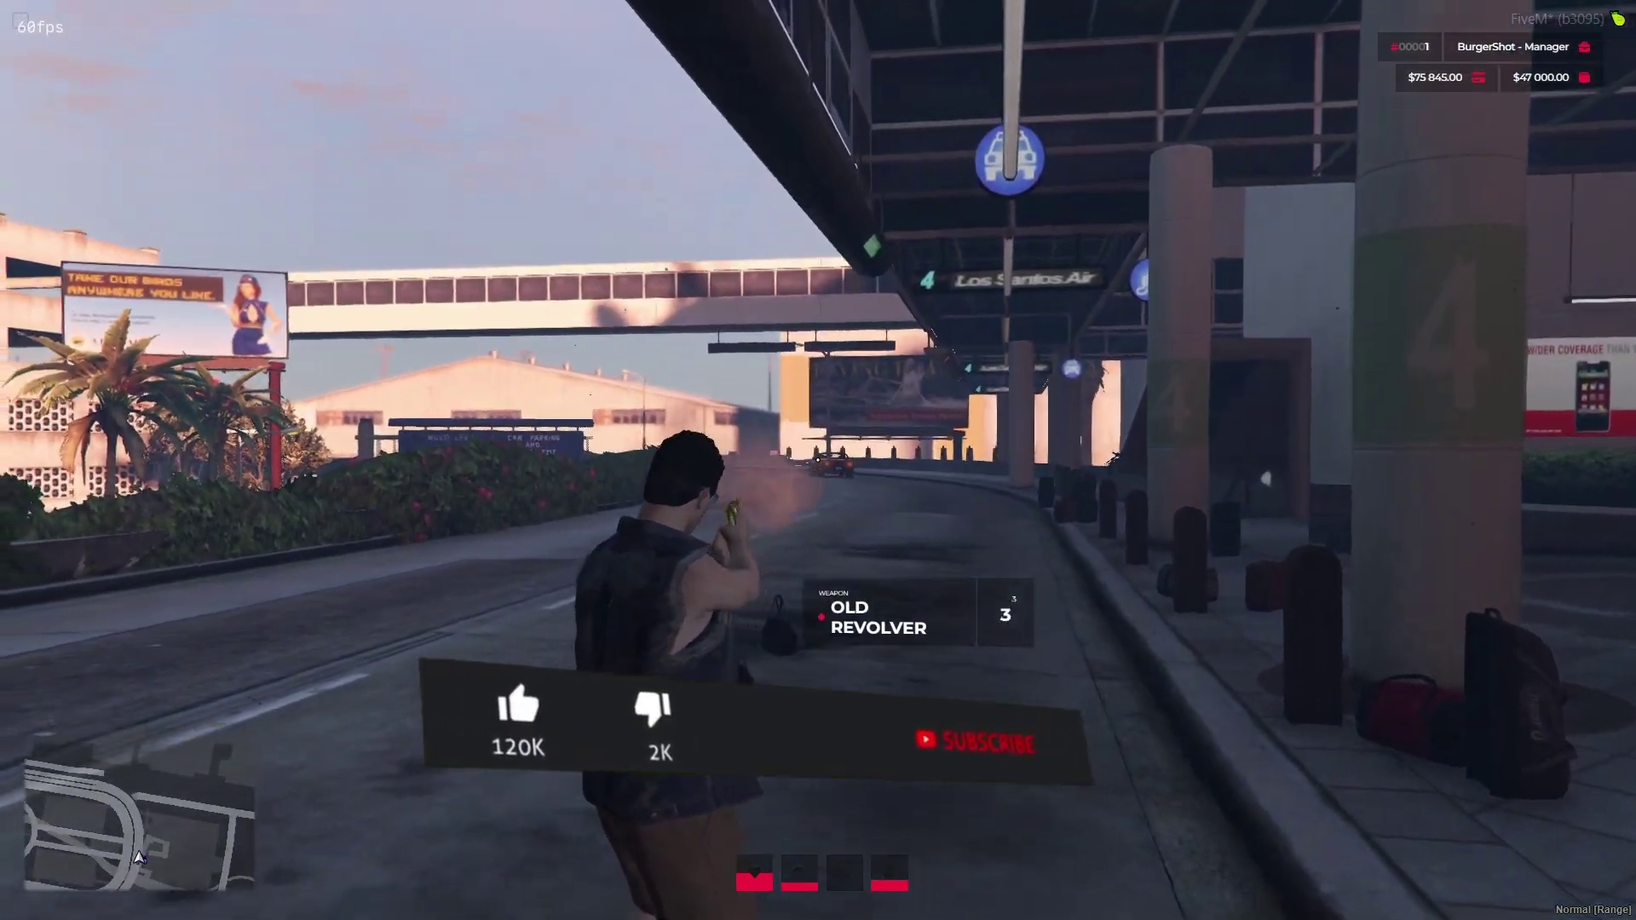
left_click(817, 460)
left_click(817, 460)
left_click(818, 460)
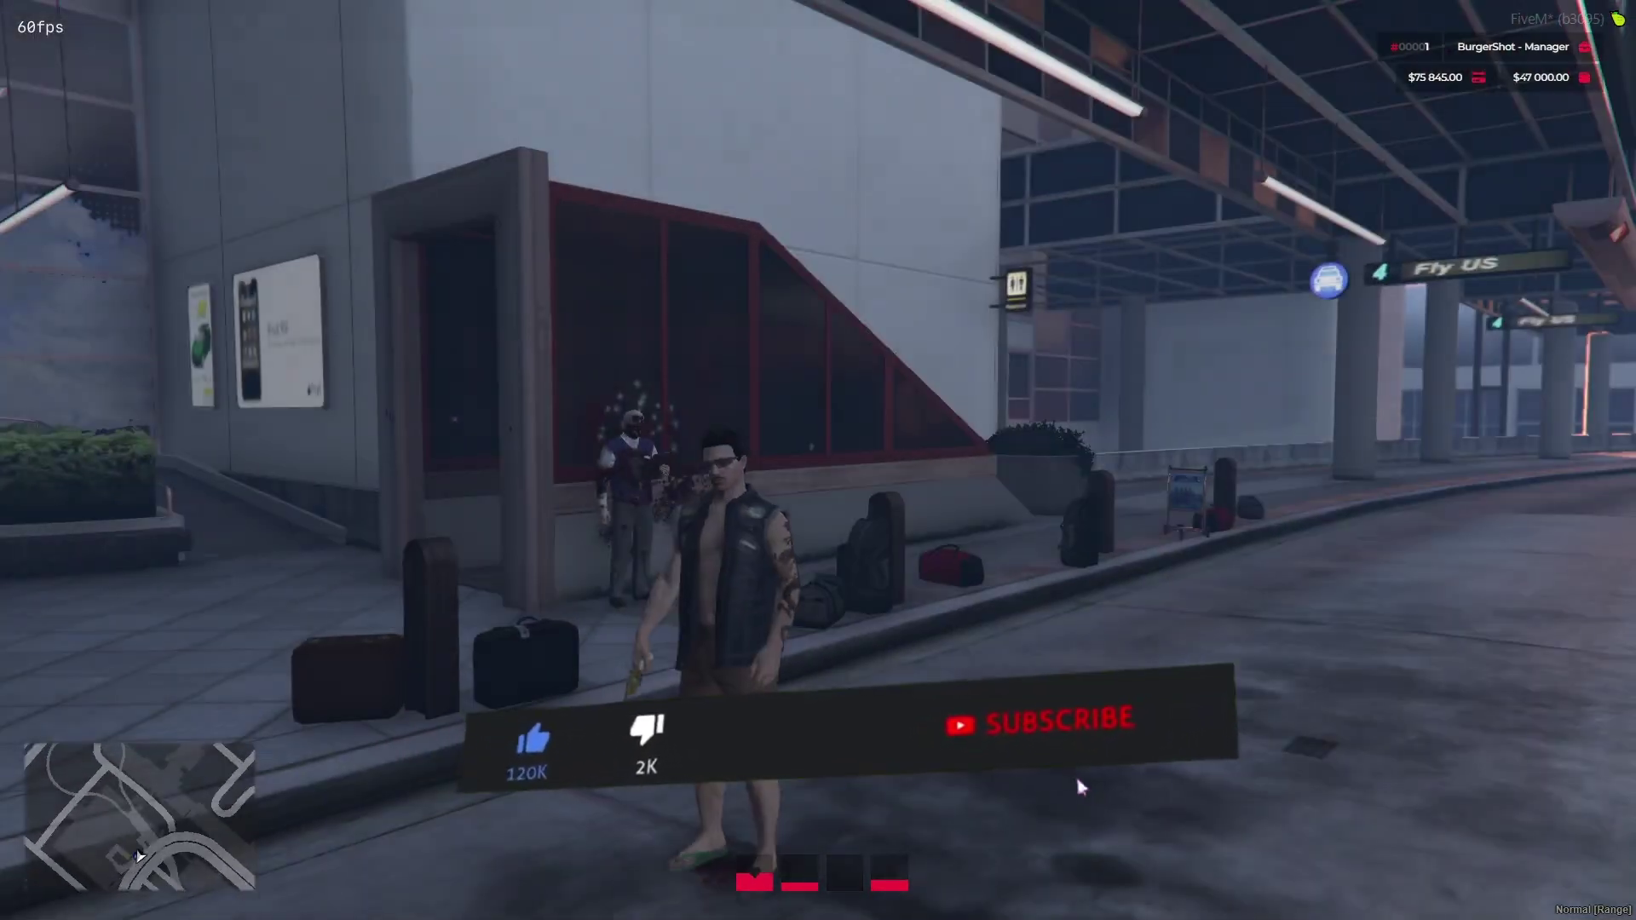
Check the inventory shows revolver magazine stacks of 8 and 9, then close it.
key("F2")
scroll(547, 545, "down", 2)
scroll(321, 657, "up", 2)
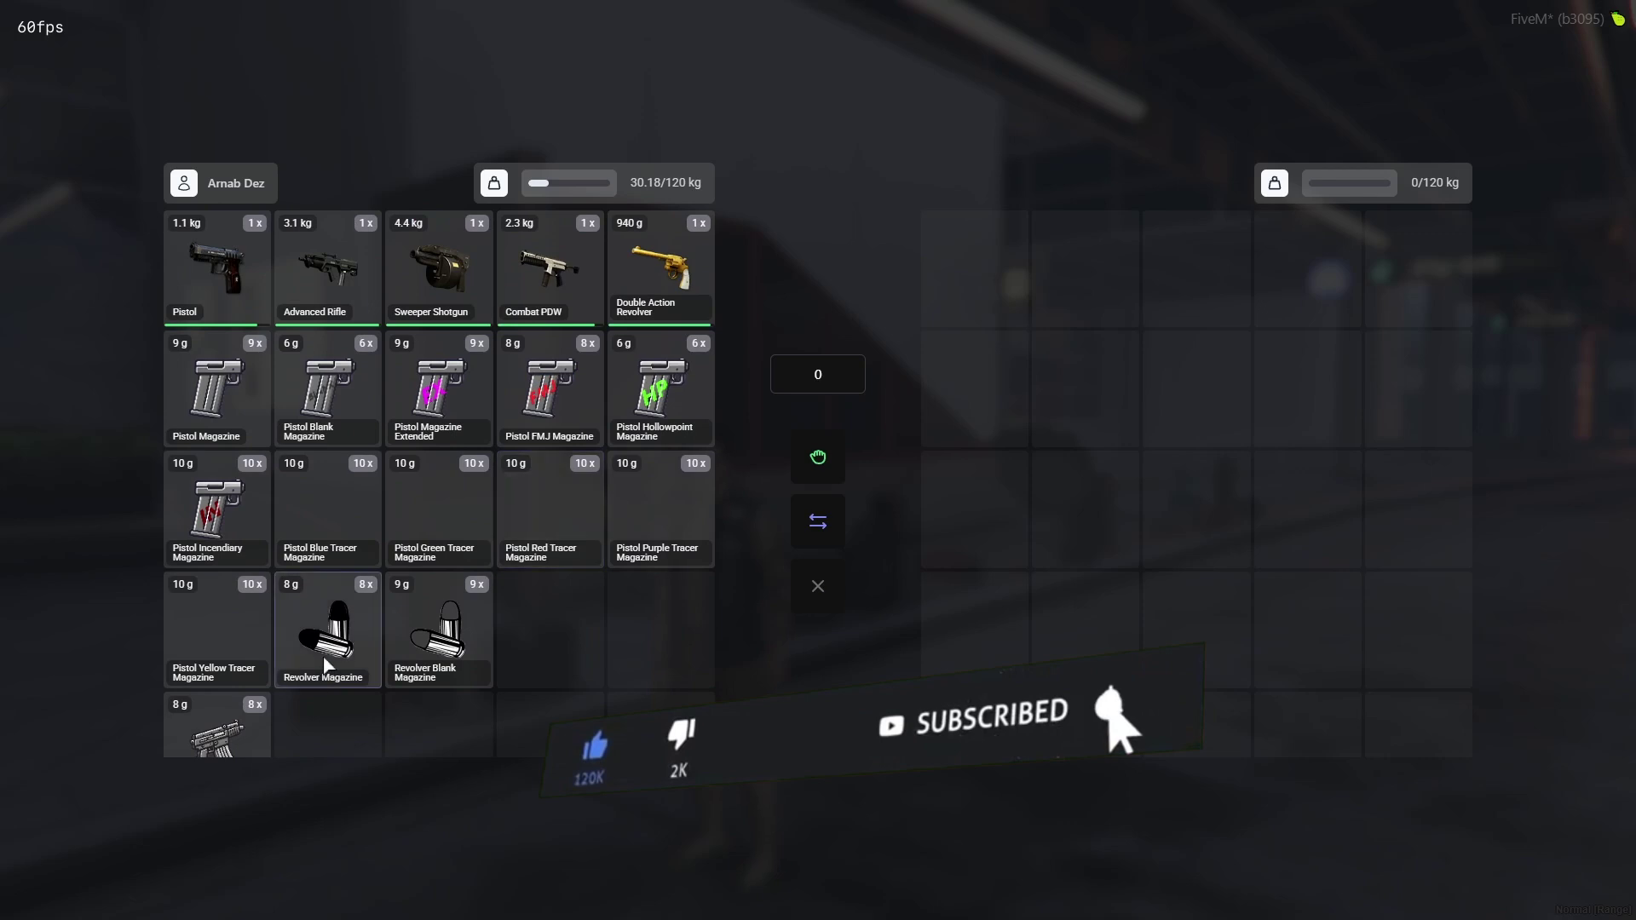
scroll(341, 699, "down", 6)
scroll(328, 605, "up", 6)
key("Escape")
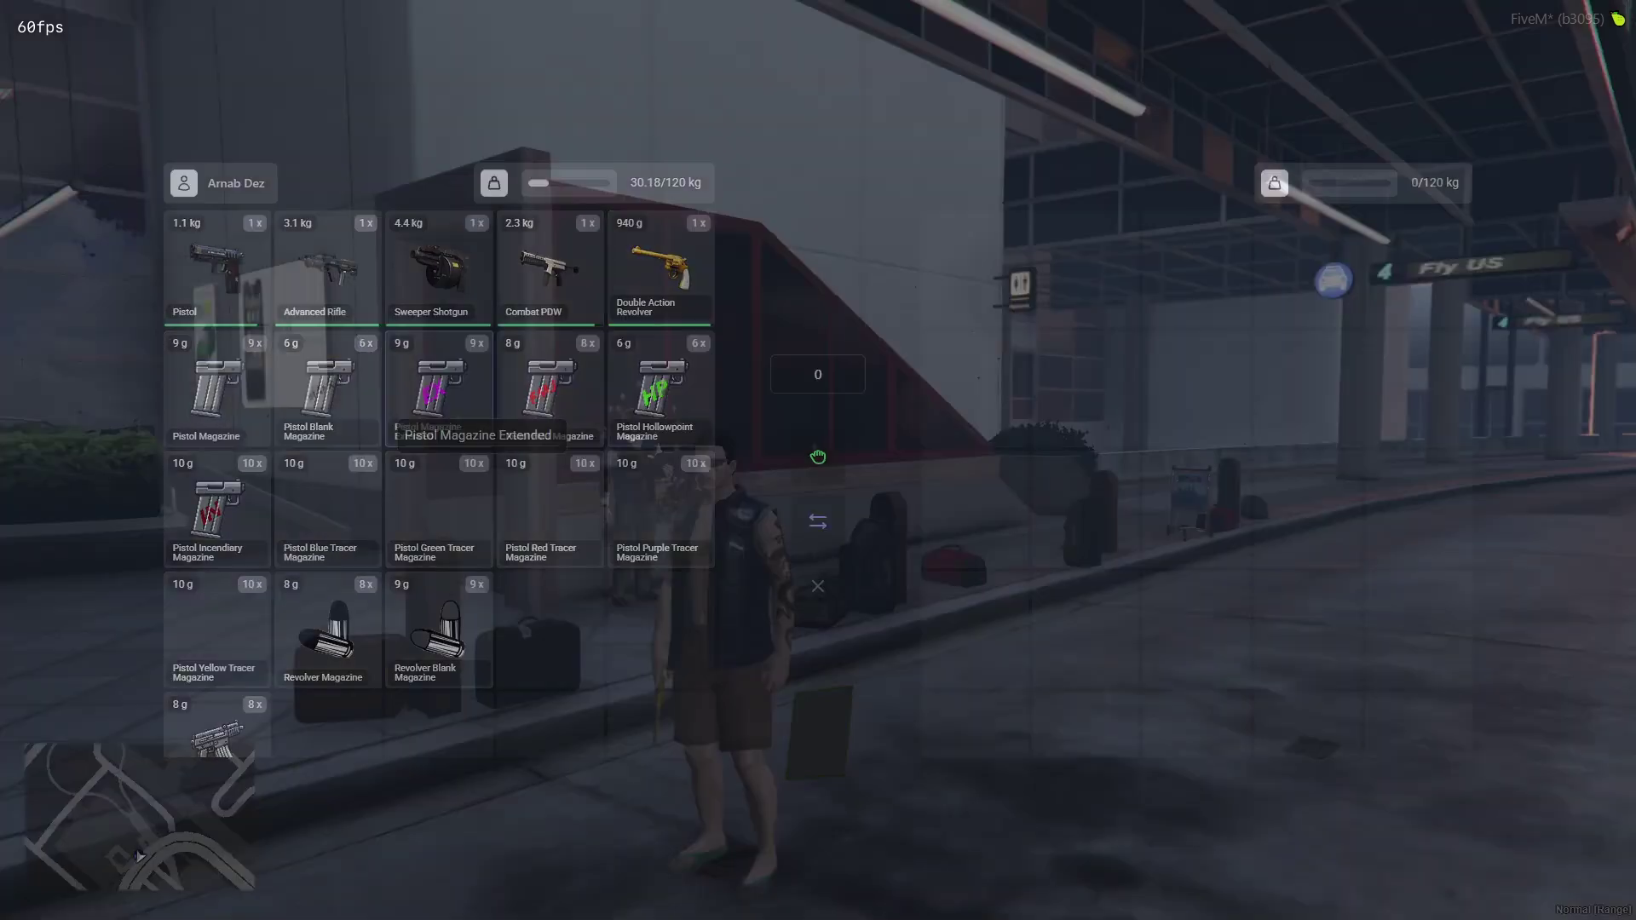